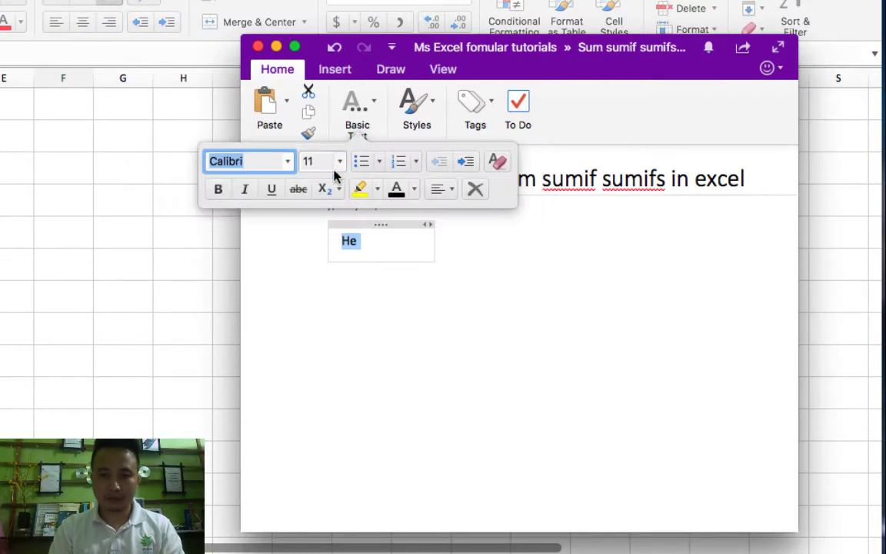
Step: Enlarge the note's text and write "Hello guy, Welcome back to my channel" followed by the channel owner's name
{"action": "left_click", "coordinate": [338, 160]}
{"action": "left_click", "coordinate": [322, 409]}
{"action": "type", "text": "l"}
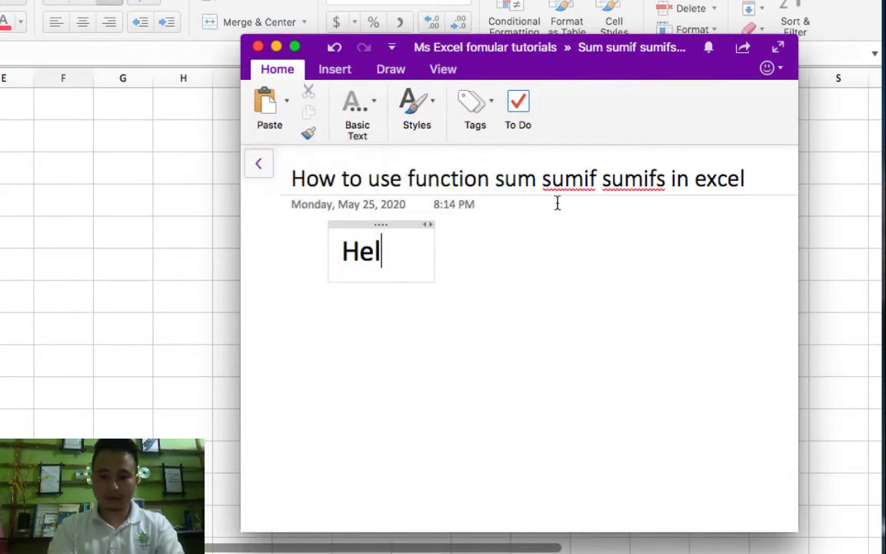
{"action": "type", "text": "lo guy,"}
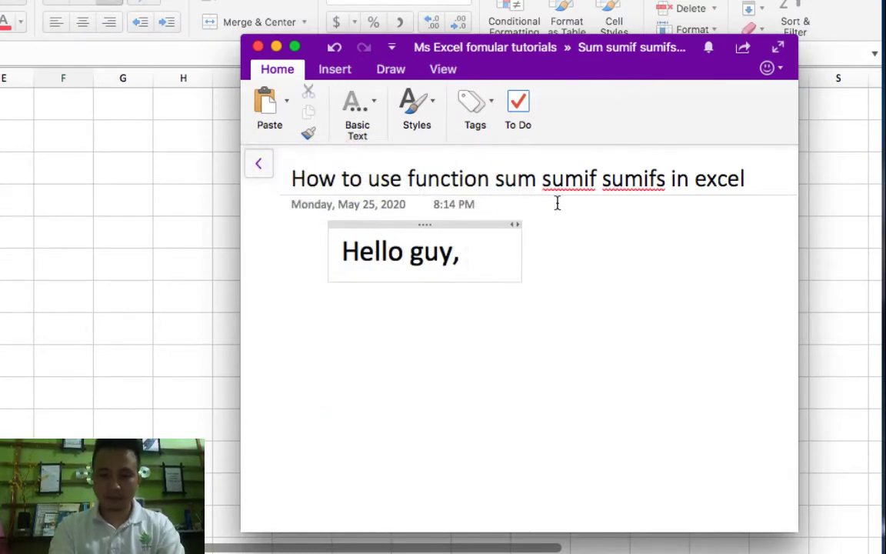
{"action": "type", "text": " Welcome back to my "}
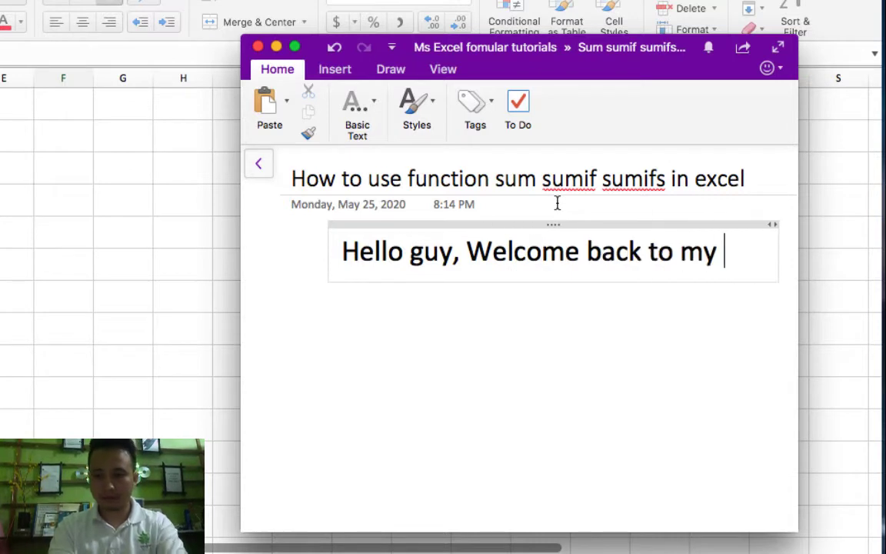
{"action": "type", "text": "channel Phou Vi"}
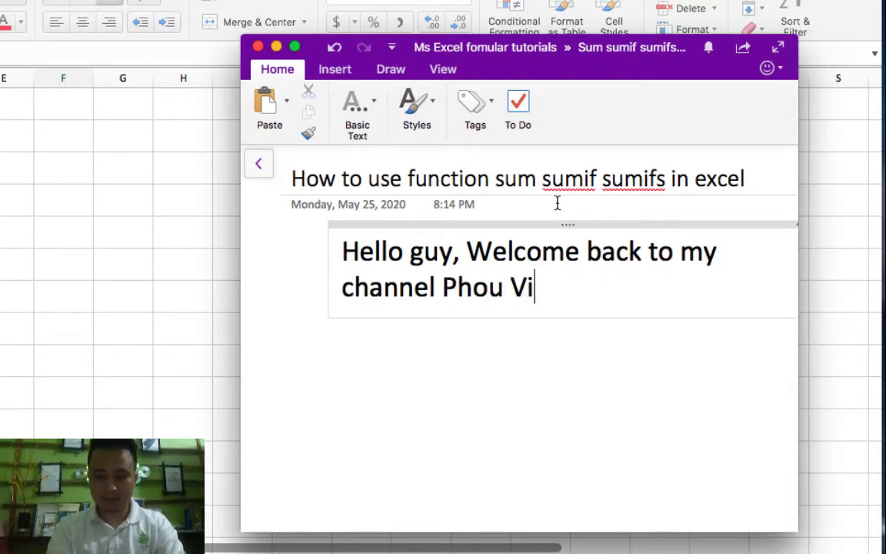
Step: Add a separate paragraph reading "Today I going to show you how to using excel formula SUM SUMIF and SUMIFs"
{"action": "key", "text": "Return"}
{"action": "key", "text": "Return"}
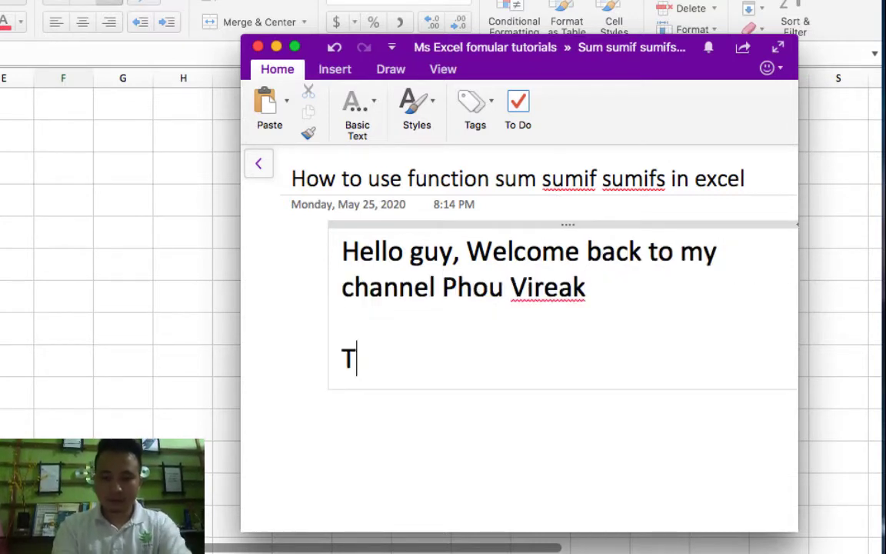
{"action": "type", "text": "Today i"}
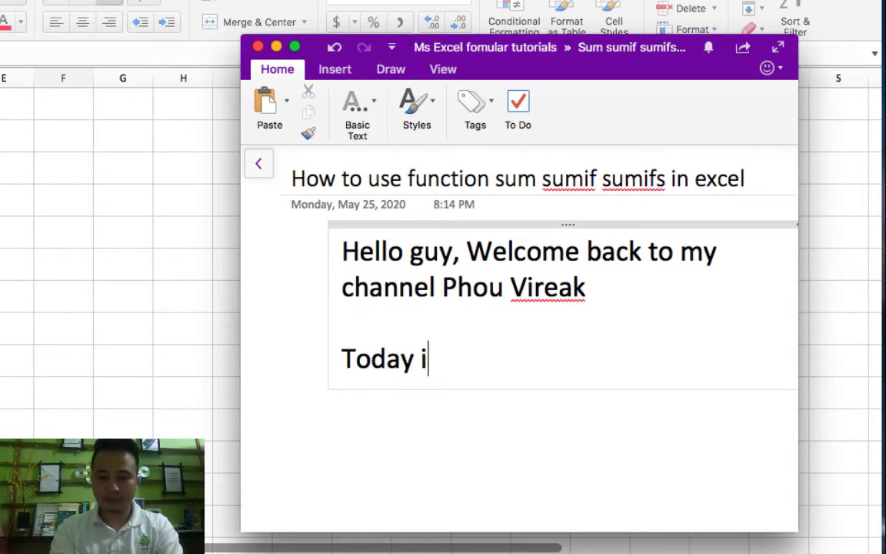
{"action": "type", "text": " got"}
{"action": "type", "text": "ng to show you"}
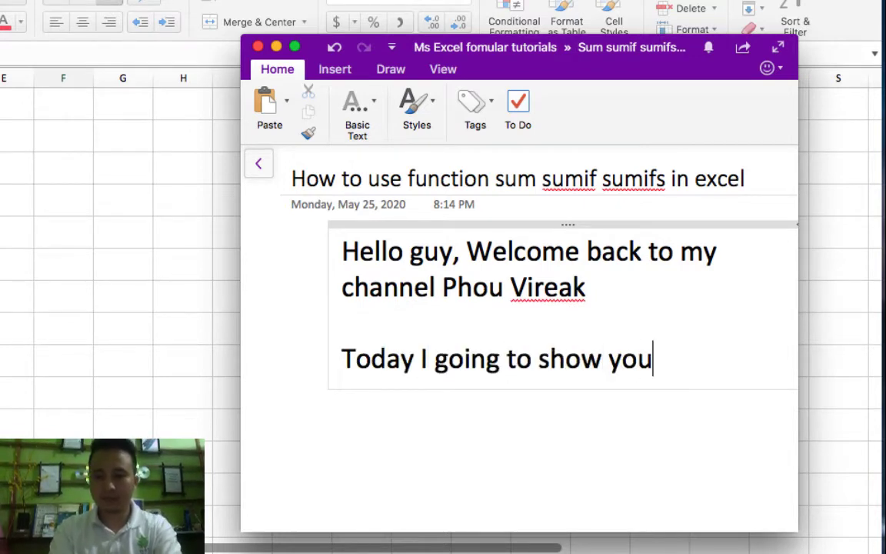
{"action": "type", "text": " how to using excel formu"}
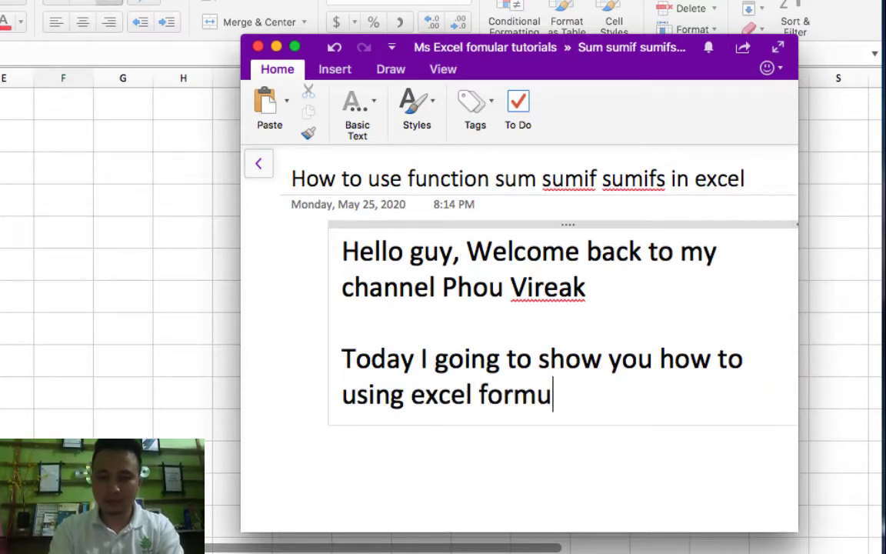
{"action": "type", "text": "la SUM"}
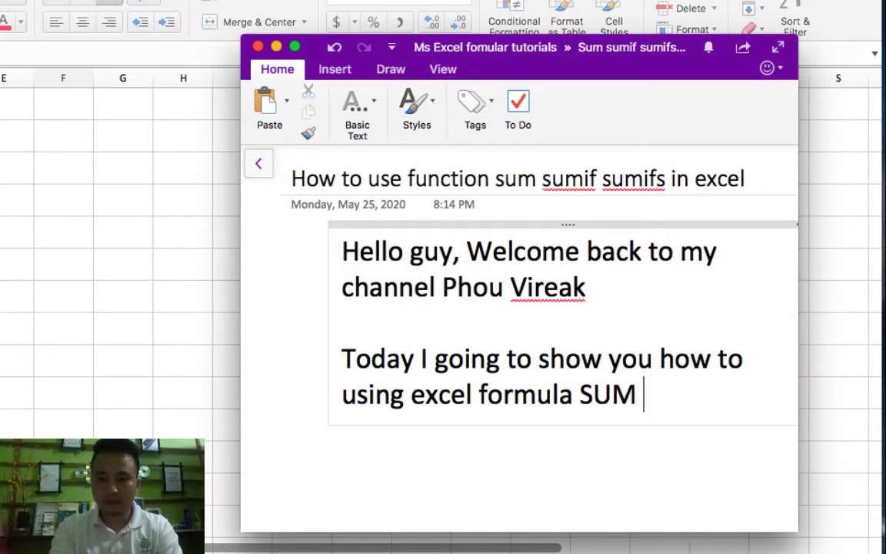
{"action": "type", "text": " SUMIF "}
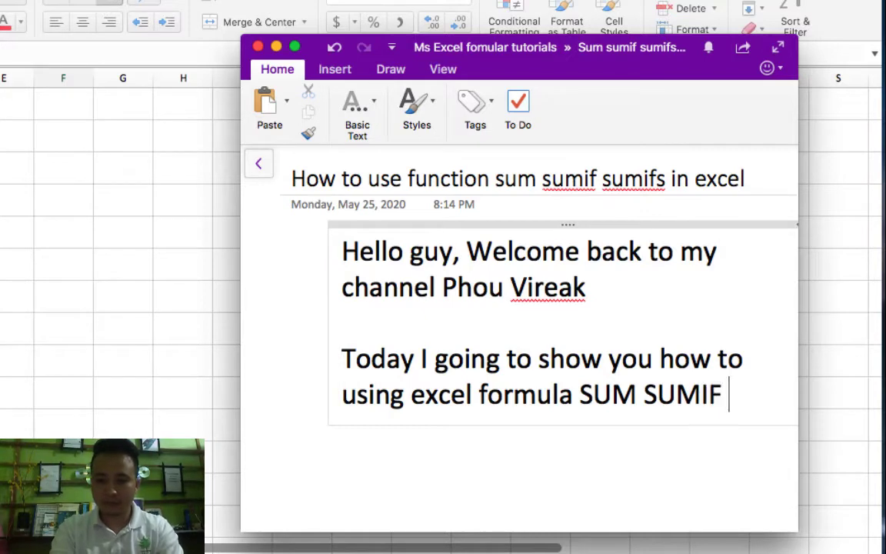
{"action": "type", "text": "and SU"}
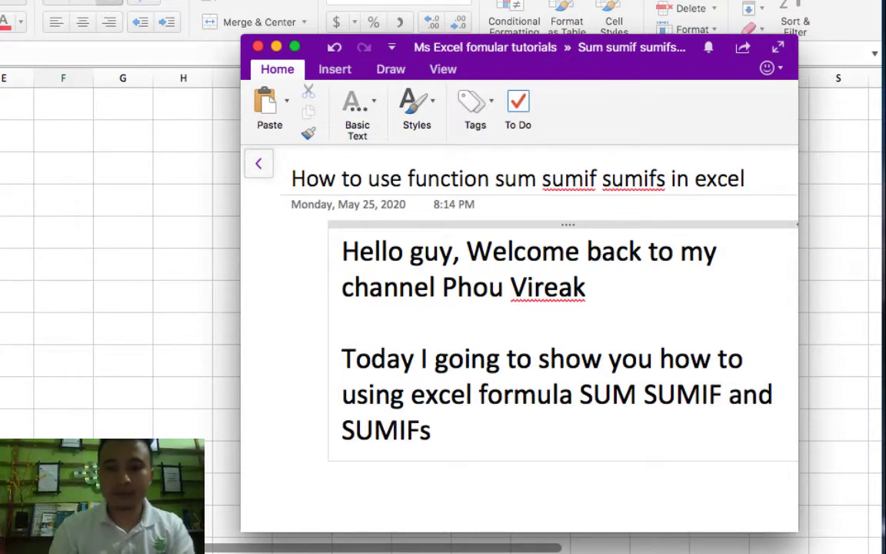
{"action": "type", "text": "MIFs"}
Step: Add a paragraph reading "Ok let's go with me , The first I will show you all that formula and", correcting the misspelled "formular"
{"action": "key", "text": "Return"}
{"action": "key", "text": "Return"}
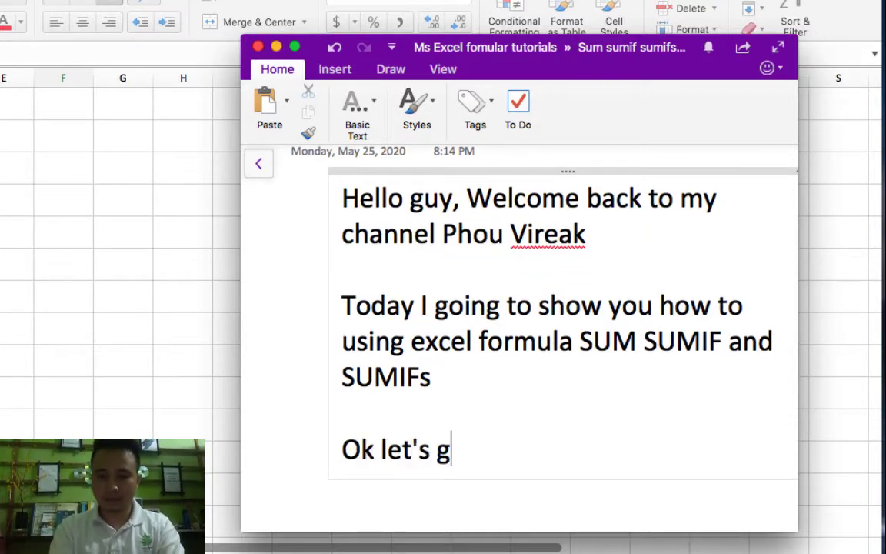
{"action": "type", "text": "Ok let's go with me ,"}
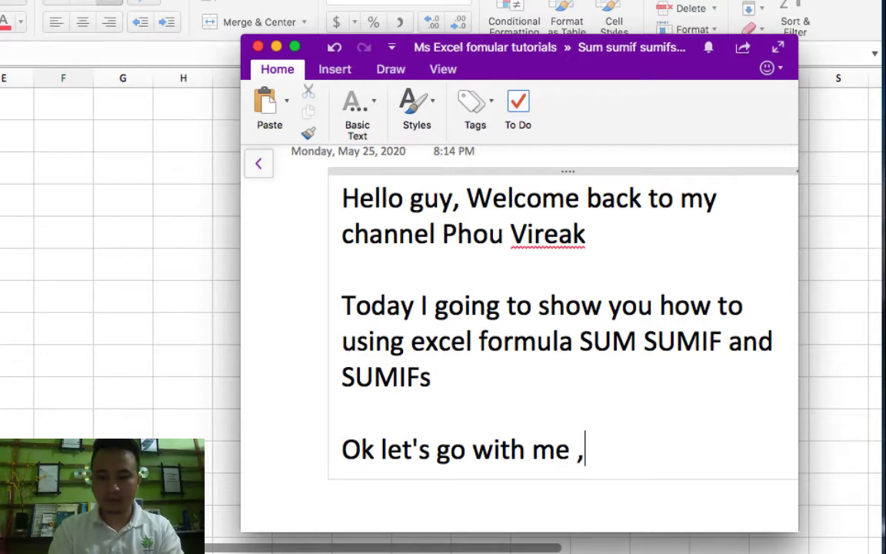
{"action": "type", "text": " The f"}
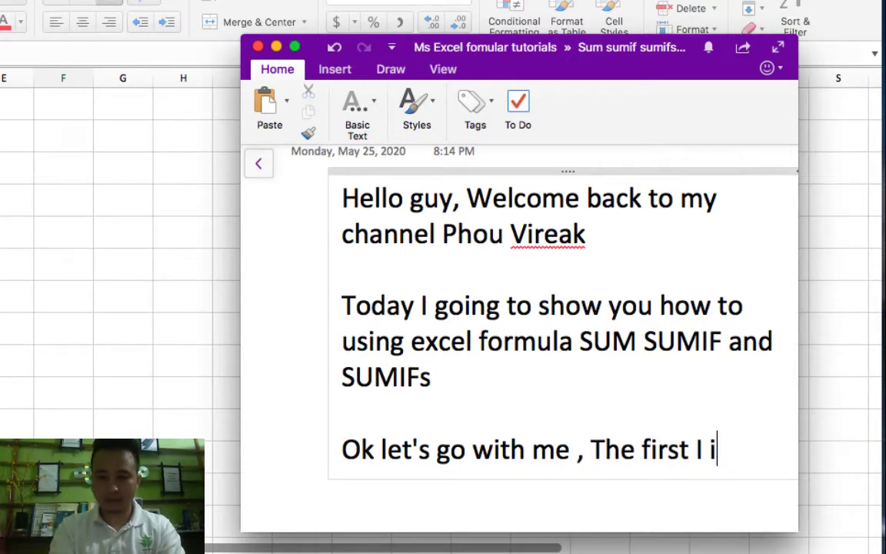
{"action": "type", "text": "irst I will show you all that fo"}
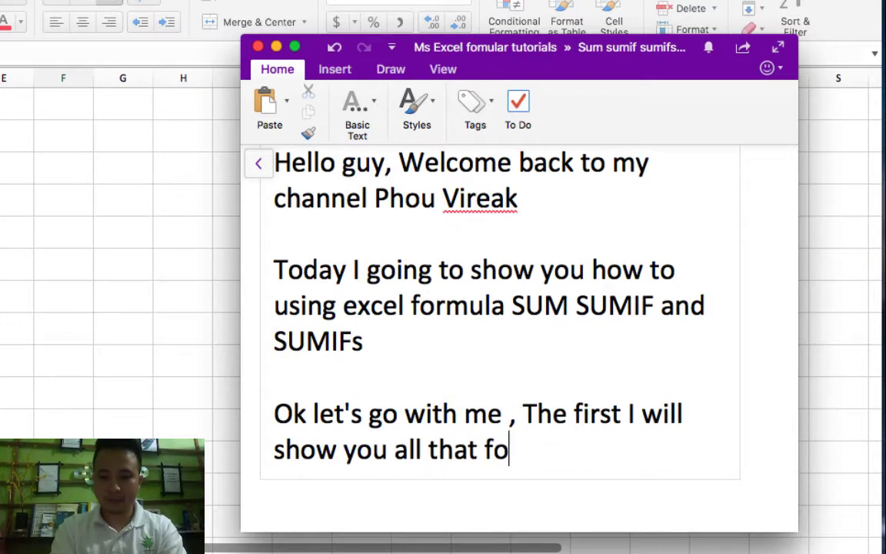
{"action": "type", "text": "rmular "}
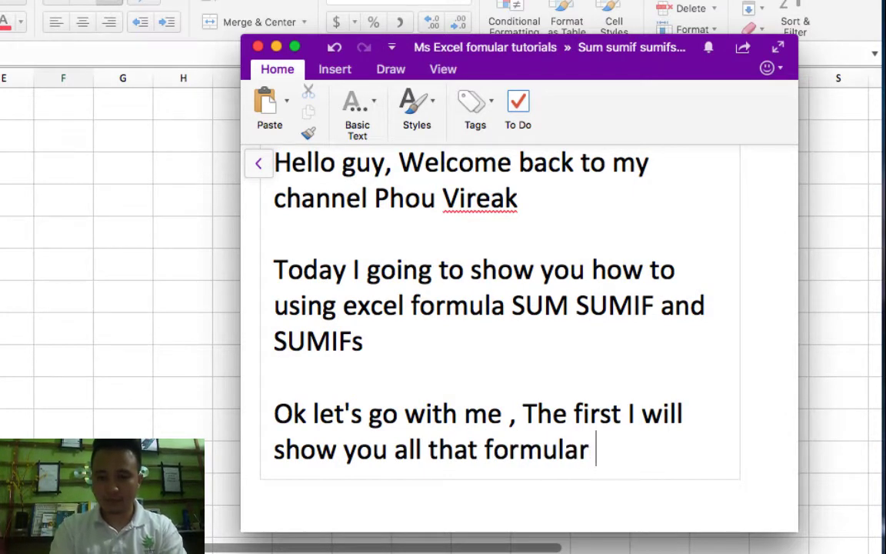
{"action": "type", "text": "and"}
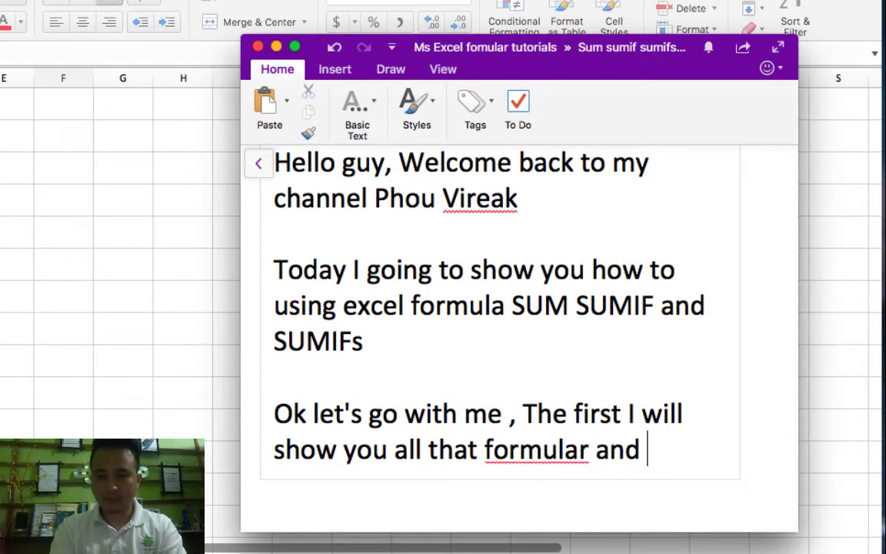
{"action": "right_click", "coordinate": [529, 459]}
{"action": "left_click", "coordinate": [577, 301]}
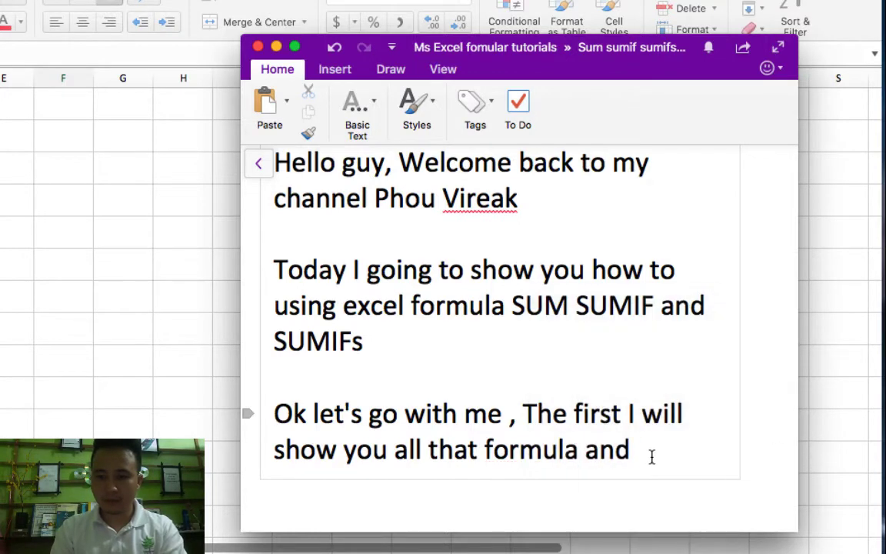
Step: Continue the last paragraph with "after that I will explain you one by one with that formula"
{"action": "type", "text": "after that I will explain you one by one wi"}
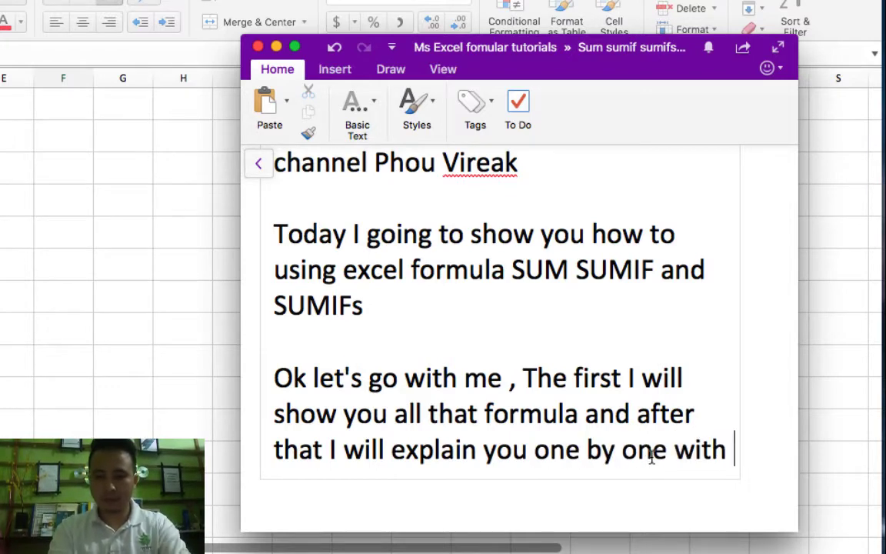
{"action": "type", "text": "tht"}
{"action": "key", "text": "BackSpace"}
{"action": "type", "text": "at formula"}
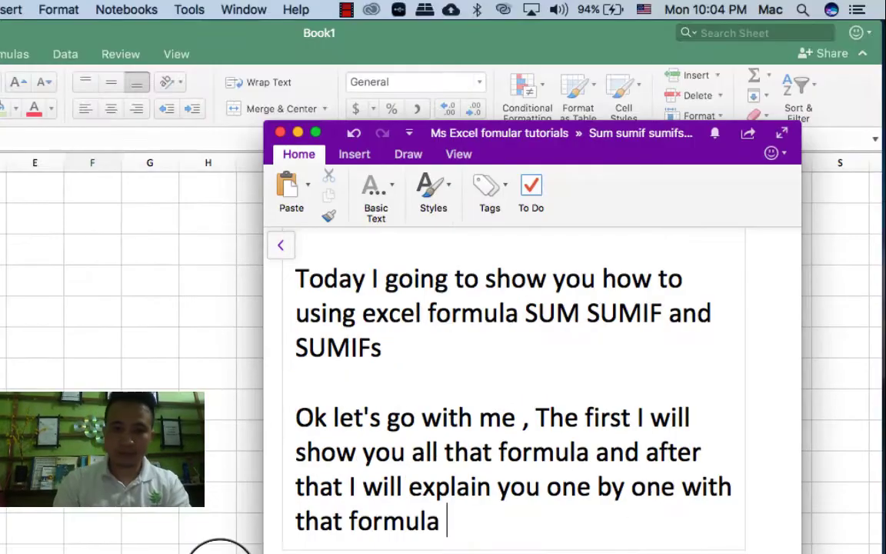
Step: Switch to Excel, enter the headers Name1, Name2 and number to sum in E4:G4, and widen column G to fit
{"action": "left_click", "coordinate": [50, 176]}
{"action": "left_click", "coordinate": [69, 258]}
{"action": "left_click", "coordinate": [54, 293]}
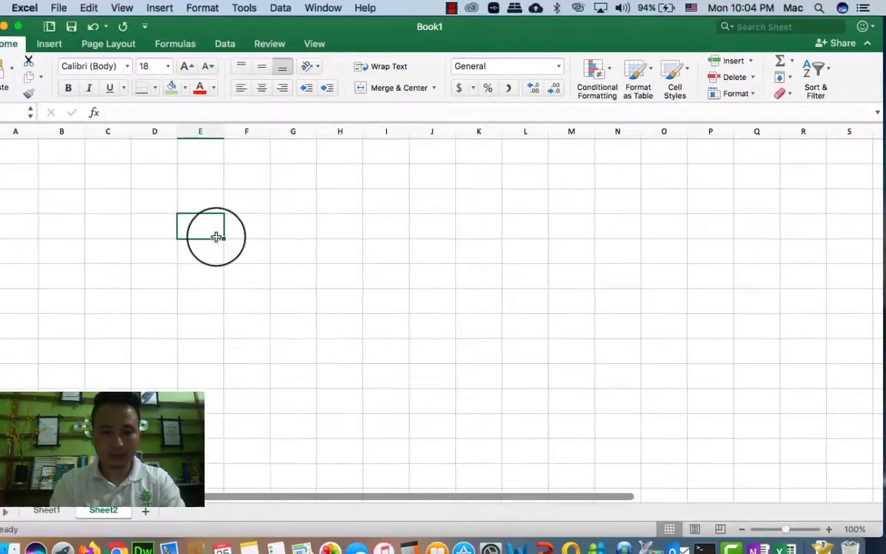
{"action": "type", "text": "Name1"}
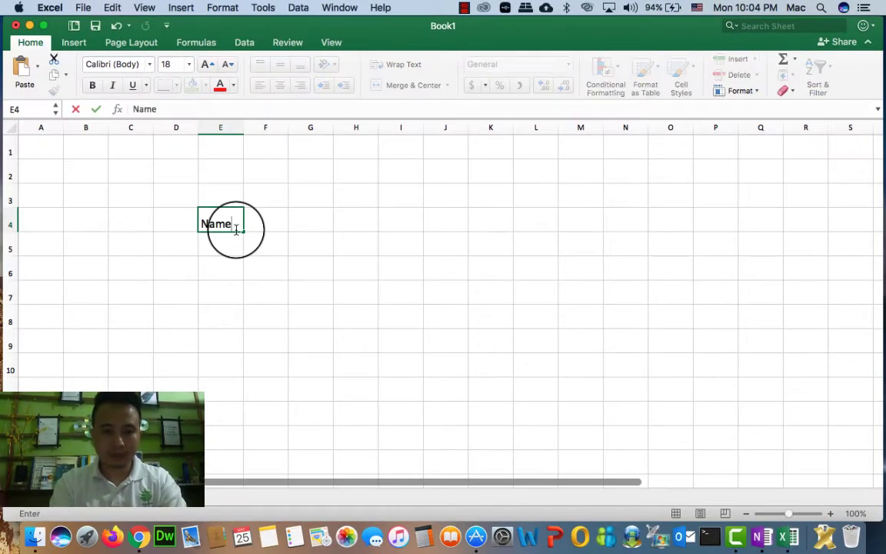
{"action": "key", "text": "Tab"}
{"action": "type", "text": "Name4"}
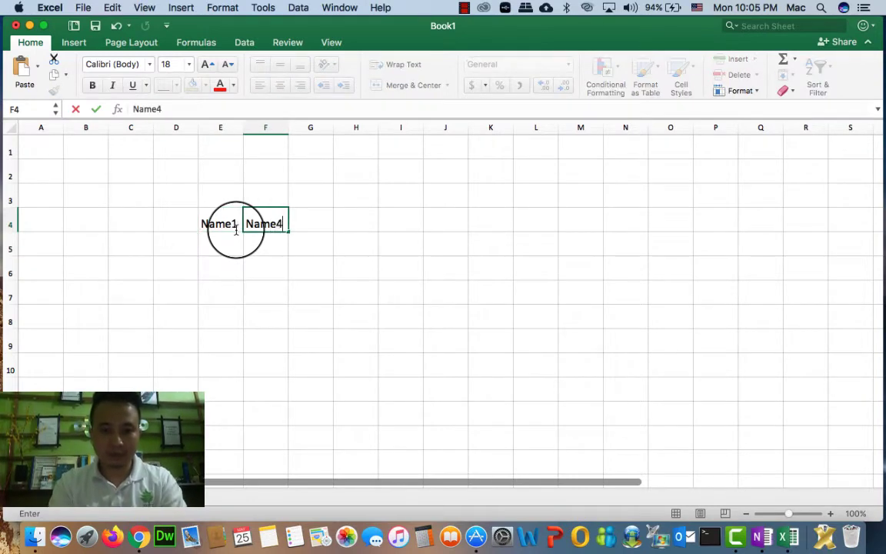
{"action": "key", "text": "BackSpace"}
{"action": "type", "text": "2"}
{"action": "key", "text": "Tab"}
{"action": "type", "text": "nu"}
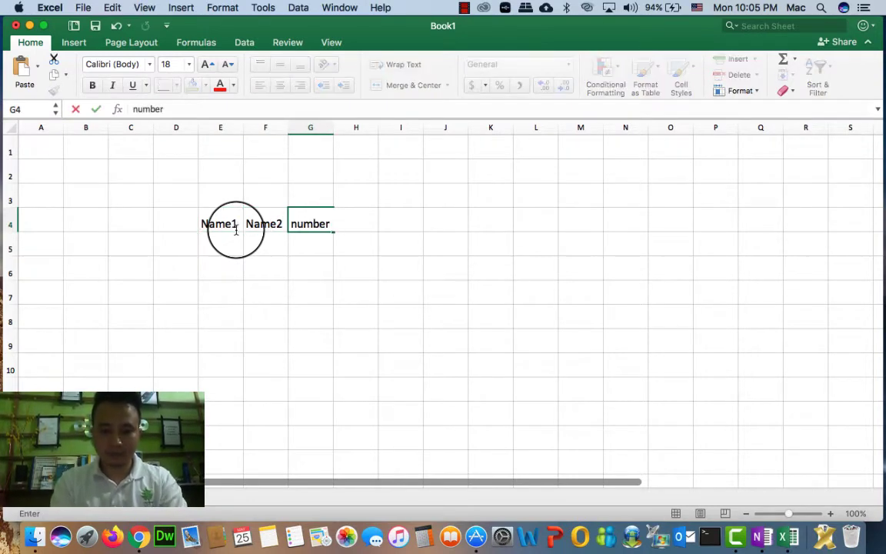
{"action": "type", "text": "mber to sum"}
{"action": "key", "text": "Return"}
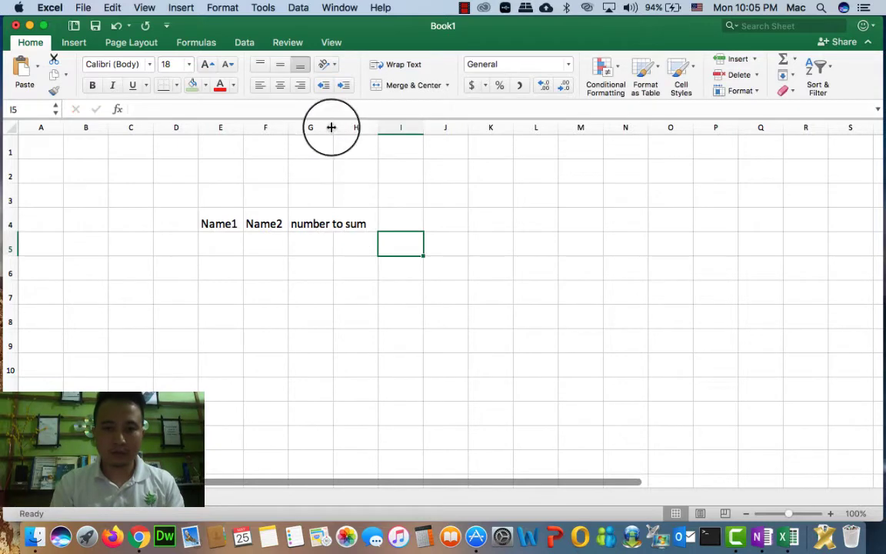
{"action": "left_click_drag", "start_coordinate": [333, 127], "coordinate": [387, 128]}
Step: Fill the Name1 column, E5:E9, with the lowercase letters a, b, c, d and e
{"action": "left_click", "coordinate": [268, 247]}
{"action": "left_click", "coordinate": [220, 254]}
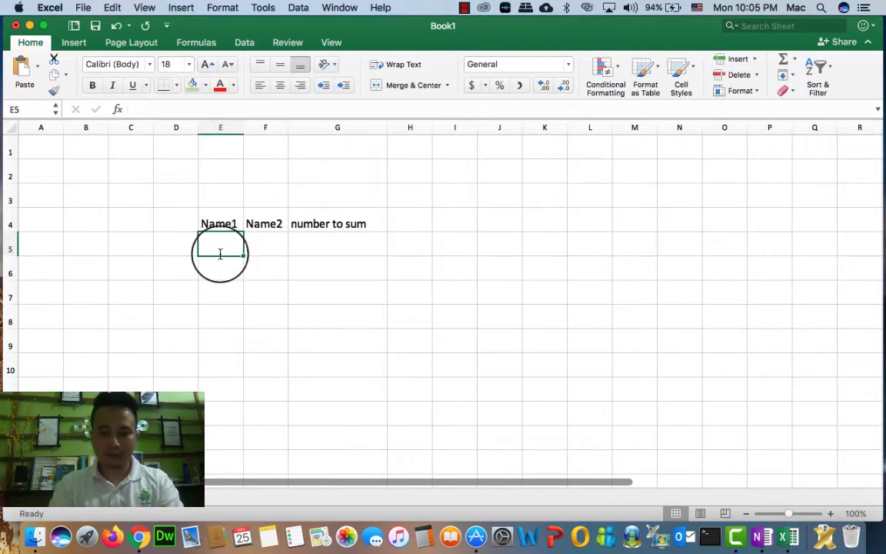
{"action": "type", "text": "a"}
{"action": "key", "text": "Return"}
{"action": "type", "text": "b"}
{"action": "key", "text": "Return"}
{"action": "type", "text": "c"}
{"action": "key", "text": "Return"}
{"action": "type", "text": "d"}
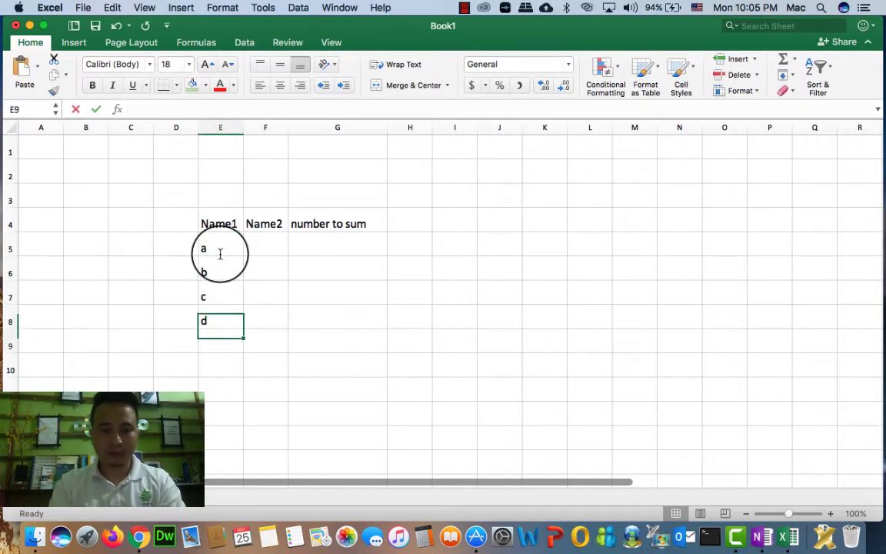
{"action": "key", "text": "Return"}
{"action": "type", "text": "e"}
{"action": "key", "text": "Return"}
Step: Fill the Name2 column, F5:F9, with the capital letters A, B, C, D and E
{"action": "left_click", "coordinate": [267, 248]}
{"action": "type", "text": "A"}
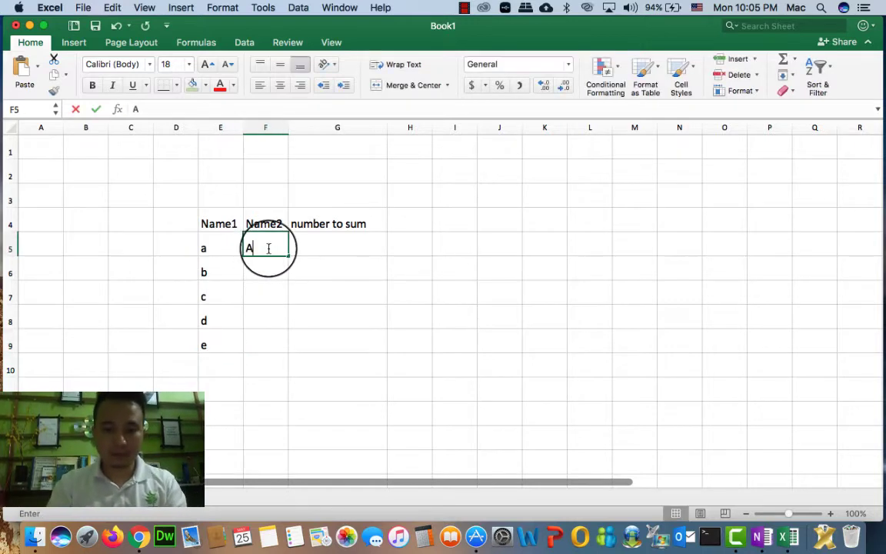
{"action": "key", "text": "Return"}
{"action": "type", "text": "B"}
{"action": "key", "text": "Return"}
{"action": "type", "text": "C"}
{"action": "key", "text": "Return"}
{"action": "type", "text": "D E"}
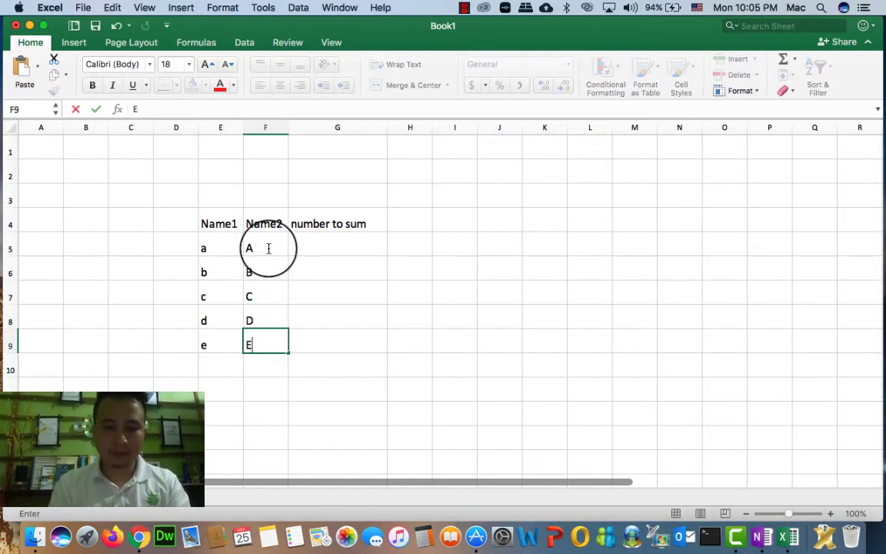
{"action": "key", "text": "Return"}
Step: Fill the number to sum column, G5:G9, with the values 1, 2, 4, 5 and 3
{"action": "left_click", "coordinate": [316, 246]}
{"action": "type", "text": "1"}
{"action": "key", "text": "Return"}
{"action": "type", "text": "2"}
{"action": "key", "text": "Return"}
{"action": "type", "text": "4"}
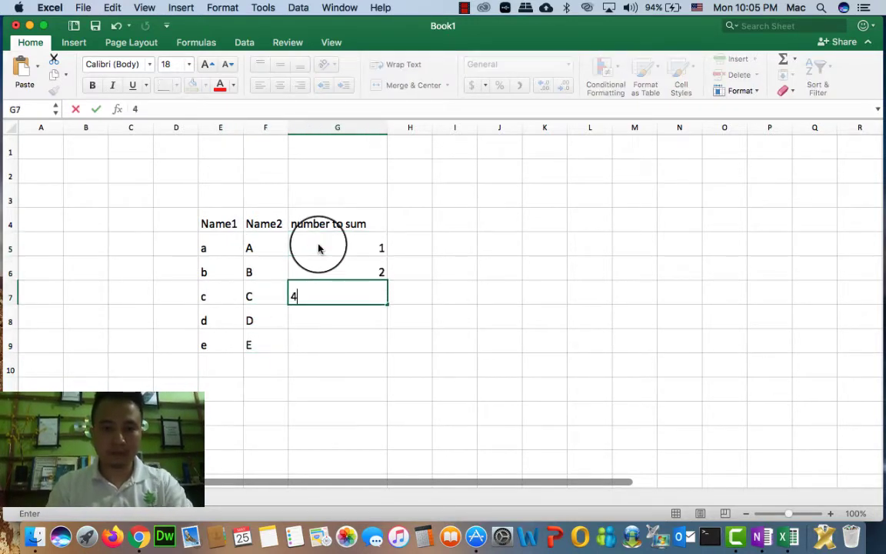
{"action": "key", "text": "Return"}
{"action": "type", "text": "5"}
{"action": "key", "text": "Return"}
{"action": "type", "text": "32"}
{"action": "key", "text": "BackSpace"}
{"action": "key", "text": "Return"}
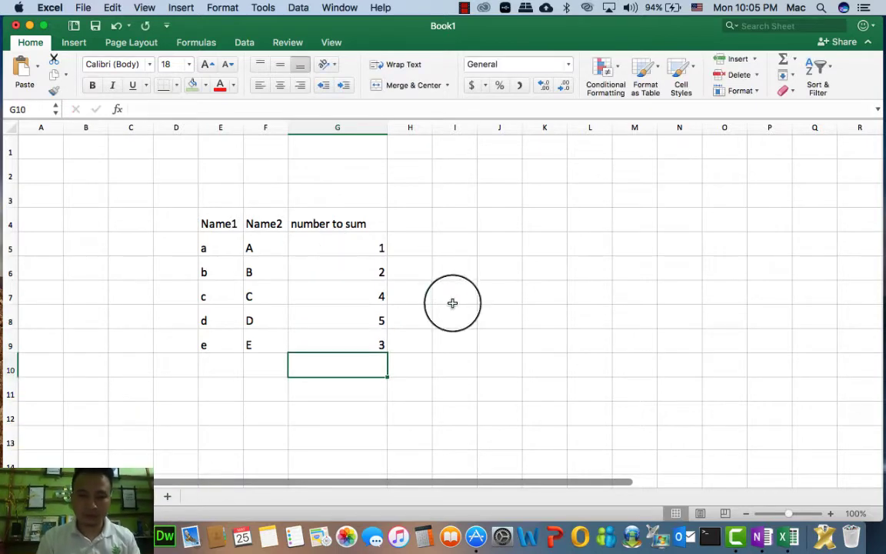
{"action": "left_click", "coordinate": [452, 303]}
{"action": "left_click_drag", "start_coordinate": [203, 248], "coordinate": [368, 359]}
{"action": "left_click", "coordinate": [517, 325]}
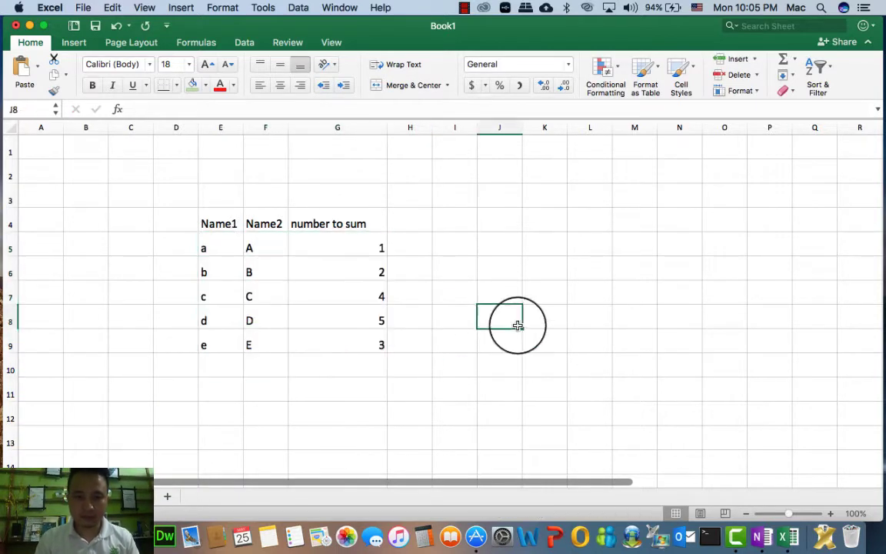
Step: Enter the headers SUM, SUMIF and SUMIFs in cells I4, K4 and M4
{"action": "left_click", "coordinate": [466, 219]}
{"action": "type", "text": "="}
{"action": "key", "text": "BackSpace"}
{"action": "type", "text": "U"}
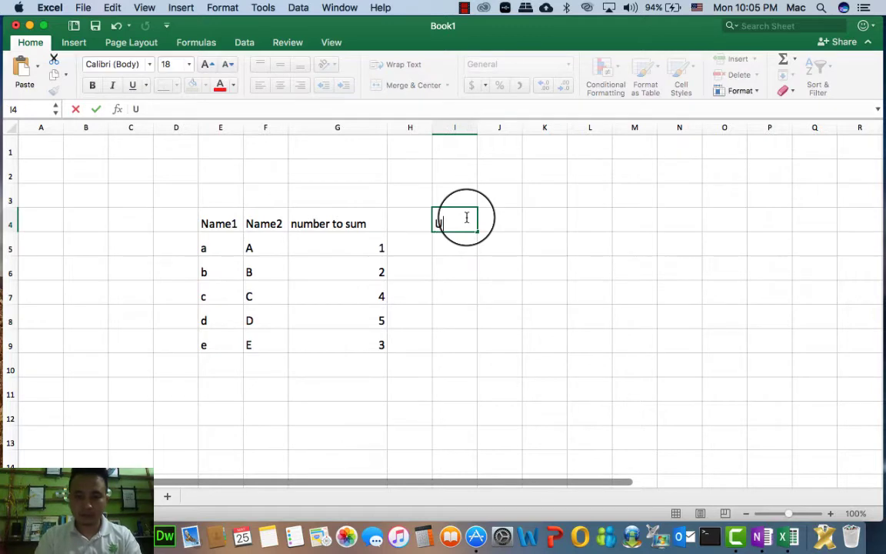
{"action": "type", "text": "M"}
{"action": "key", "text": "Tab"}
{"action": "key", "text": "Tab"}
{"action": "type", "text": "SUM"}
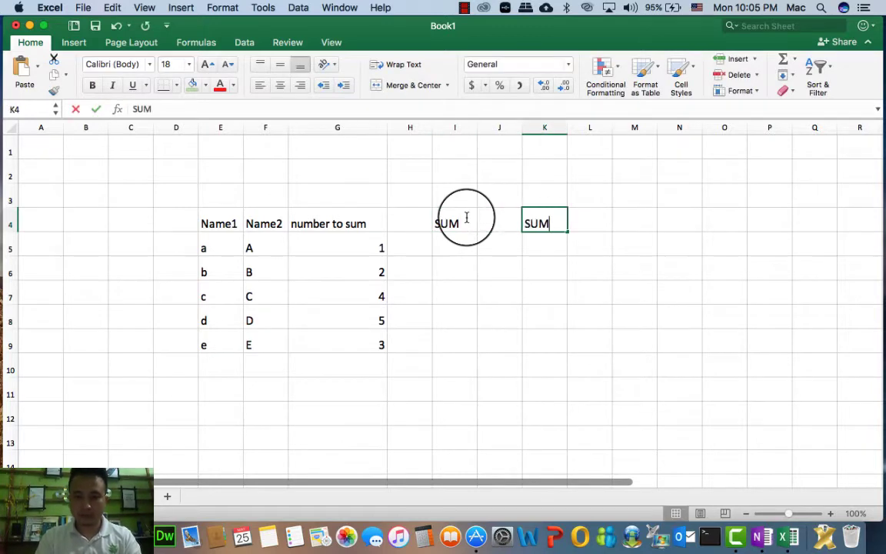
{"action": "type", "text": "IF"}
{"action": "key", "text": "Tab"}
{"action": "key", "text": "Tab"}
{"action": "type", "text": "SUM"}
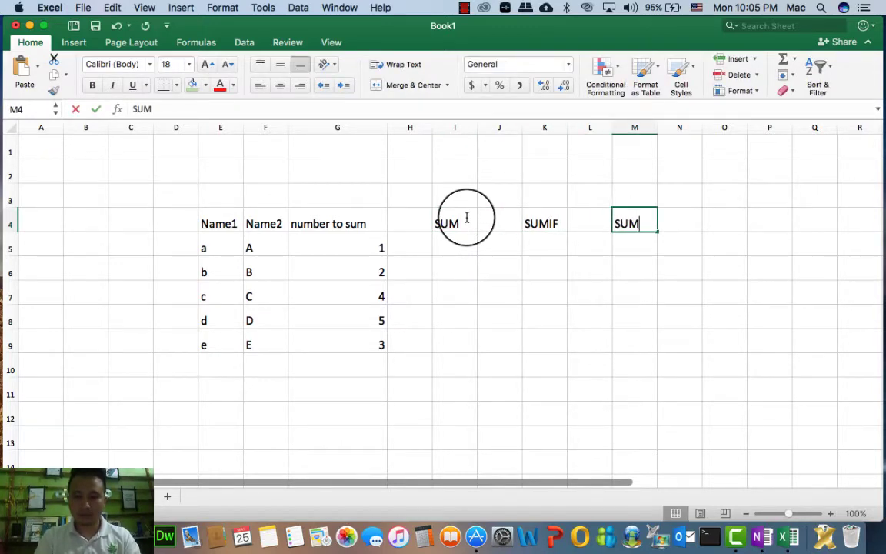
{"action": "type", "text": "IFs"}
{"action": "key", "text": "Return"}
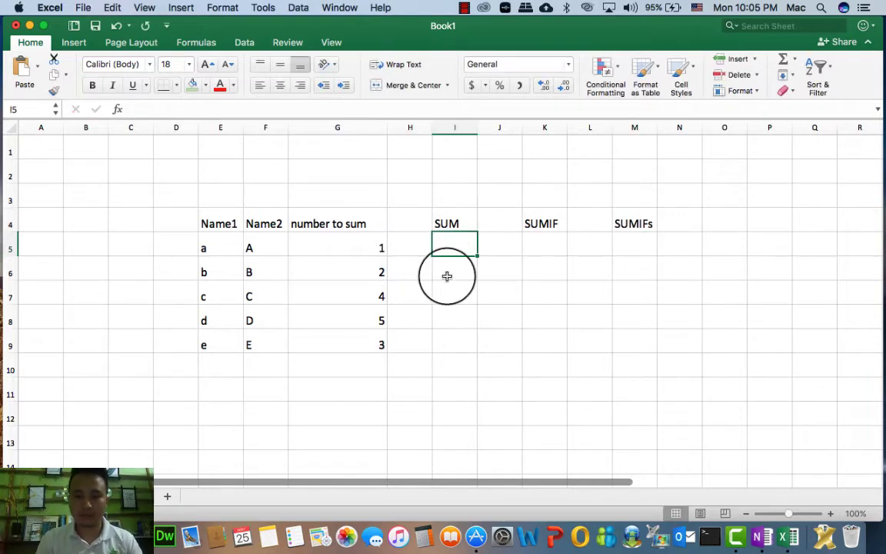
Step: Total the five numbers in I5 by listing each cell separately with the formula =sum(G5,G6,G7,G8,G9)
{"action": "type", "text": "=sum("}
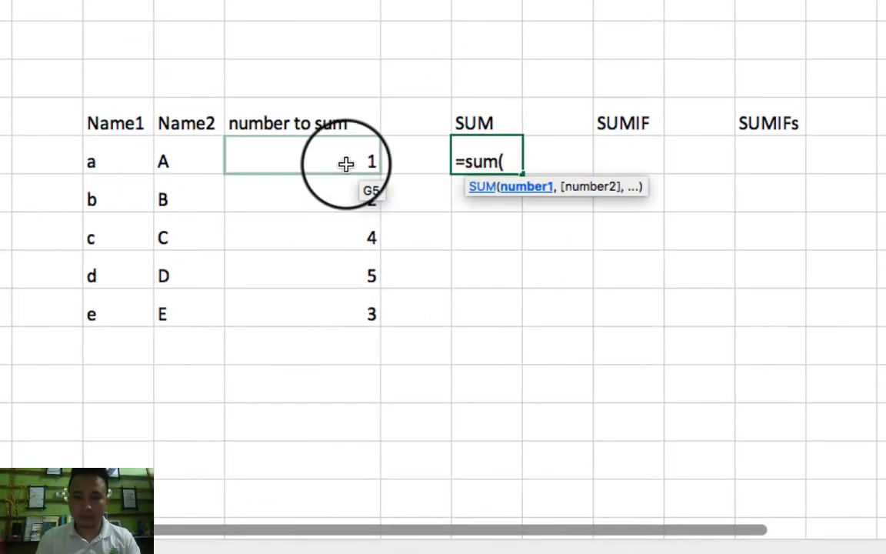
{"action": "left_click", "coordinate": [346, 163]}
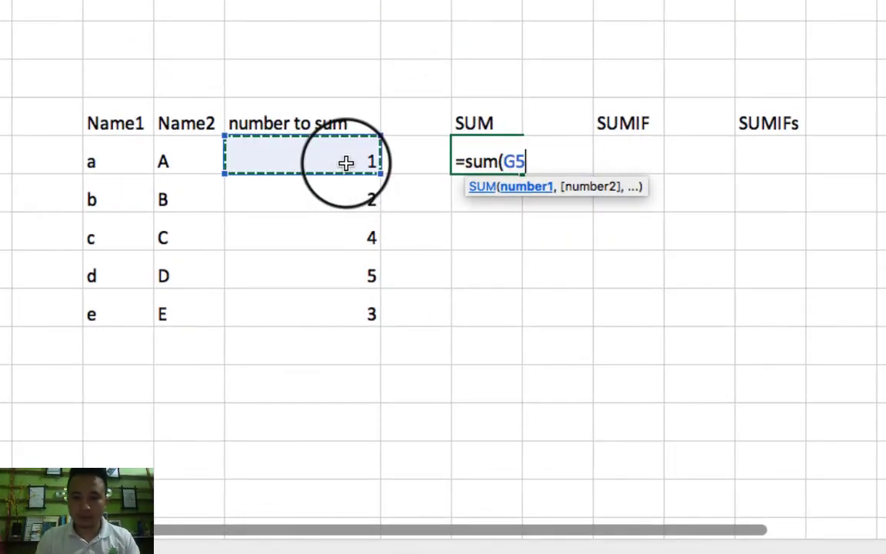
{"action": "type", "text": ","}
{"action": "left_click", "coordinate": [340, 199]}
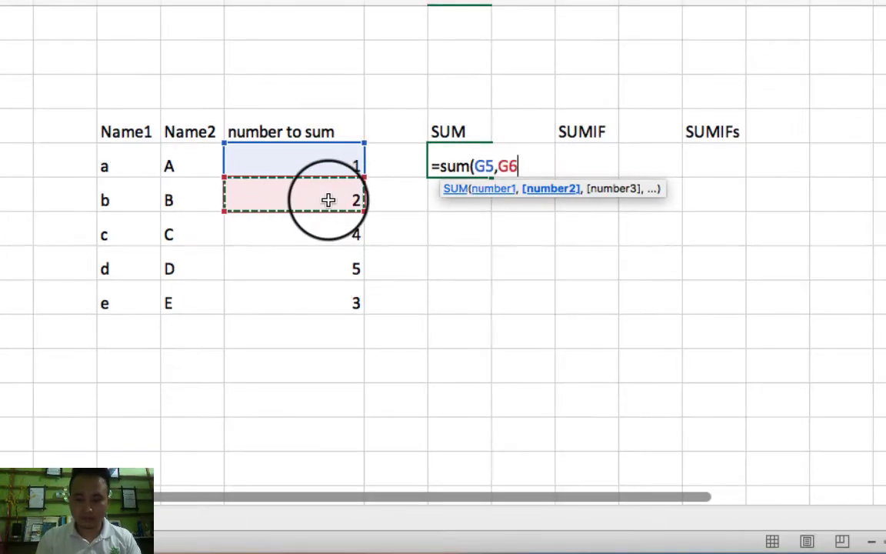
{"action": "type", "text": ","}
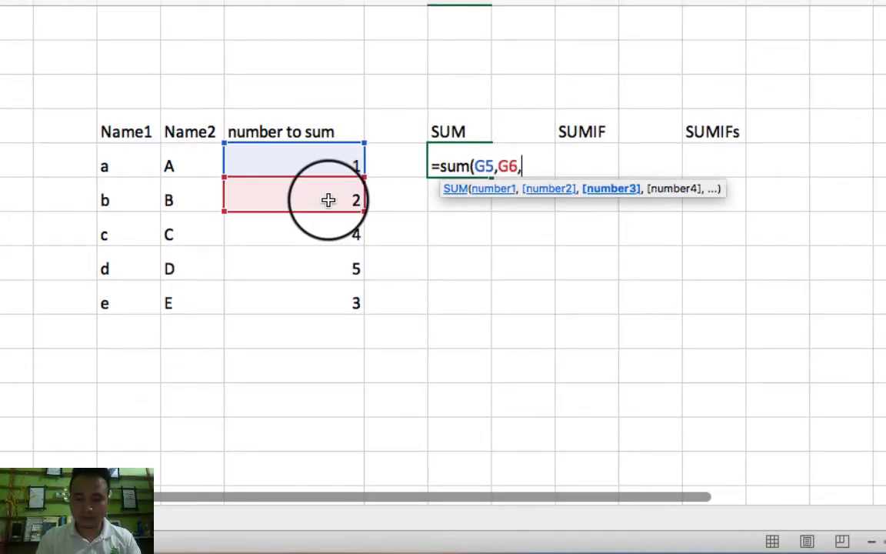
{"action": "left_click", "coordinate": [329, 231]}
{"action": "type", "text": ","}
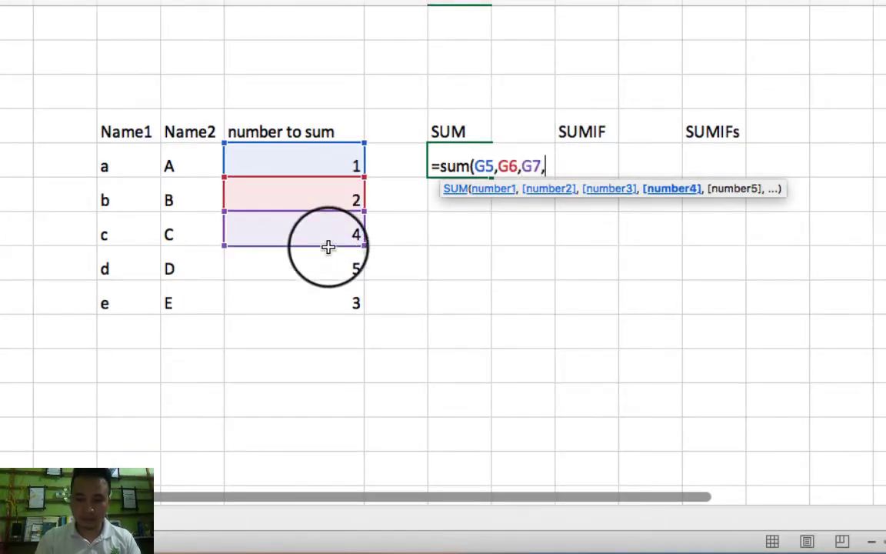
{"action": "left_click", "coordinate": [328, 268]}
{"action": "type", "text": ","}
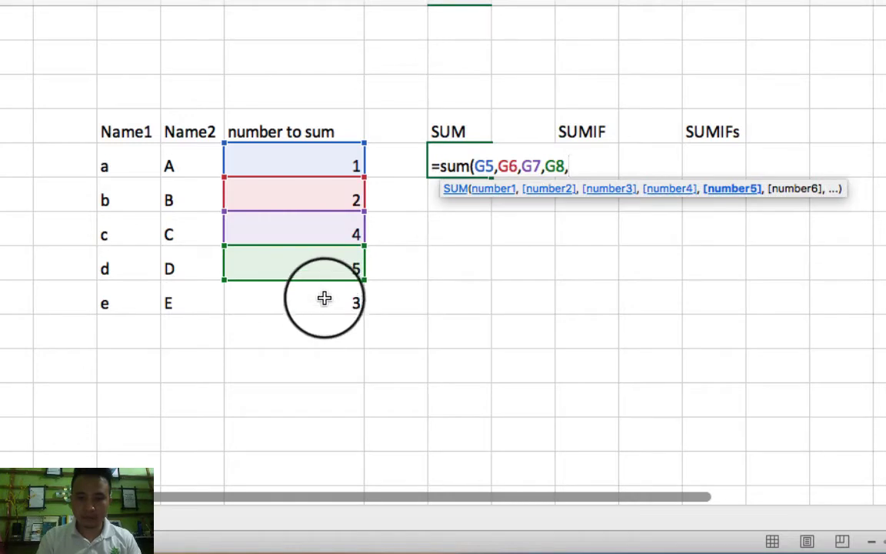
{"action": "left_click", "coordinate": [329, 300]}
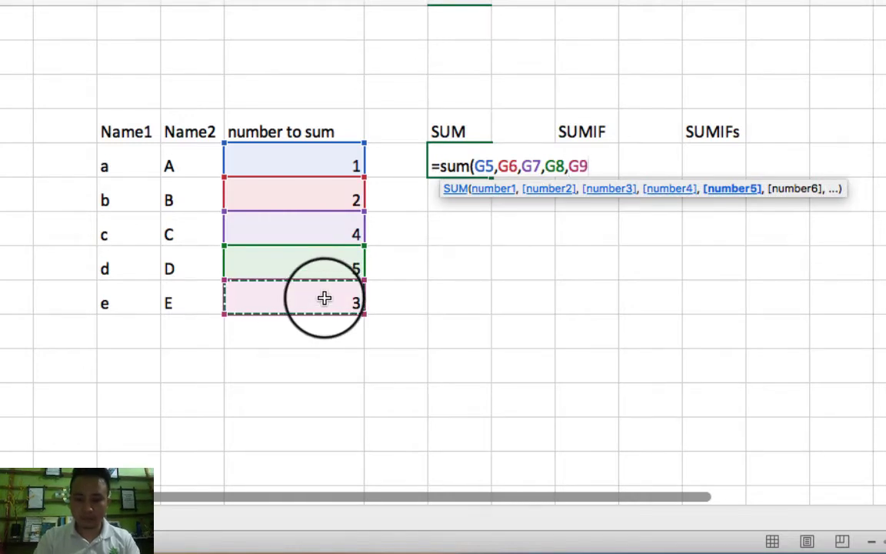
{"action": "type", "text": ")"}
{"action": "key", "text": "Return"}
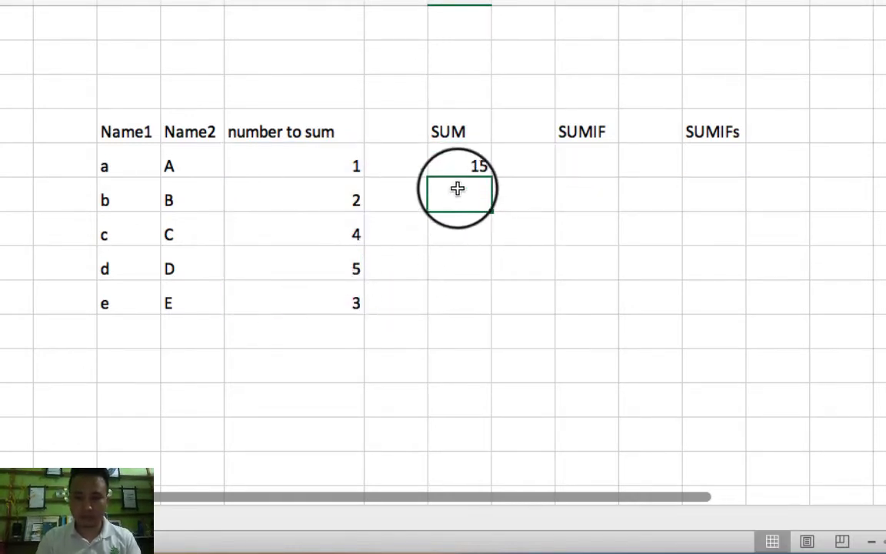
Step: Sum the whole number column as a single range in I6 with =sum(G5:G9)
{"action": "left_click", "coordinate": [466, 162]}
{"action": "left_click", "coordinate": [451, 200]}
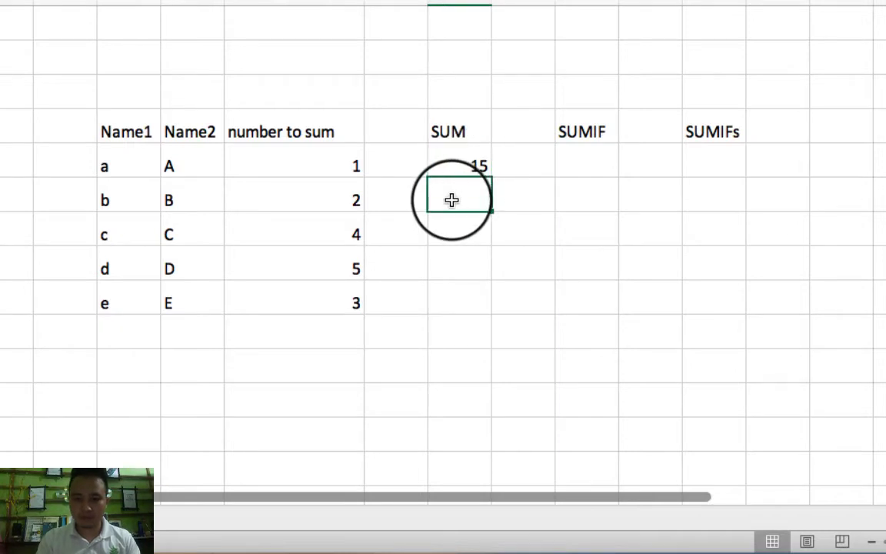
{"action": "type", "text": "=sum("}
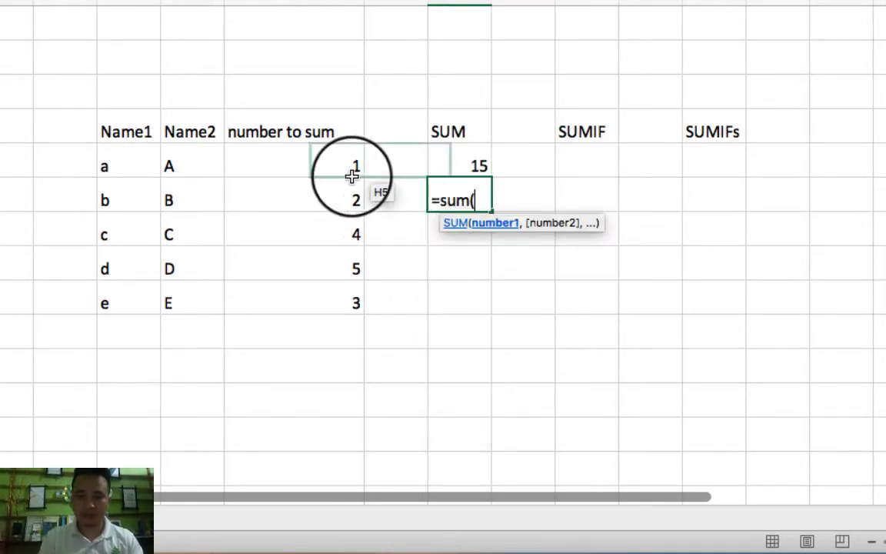
{"action": "left_click_drag", "start_coordinate": [332, 164], "coordinate": [336, 297]}
{"action": "type", "text": ")"}
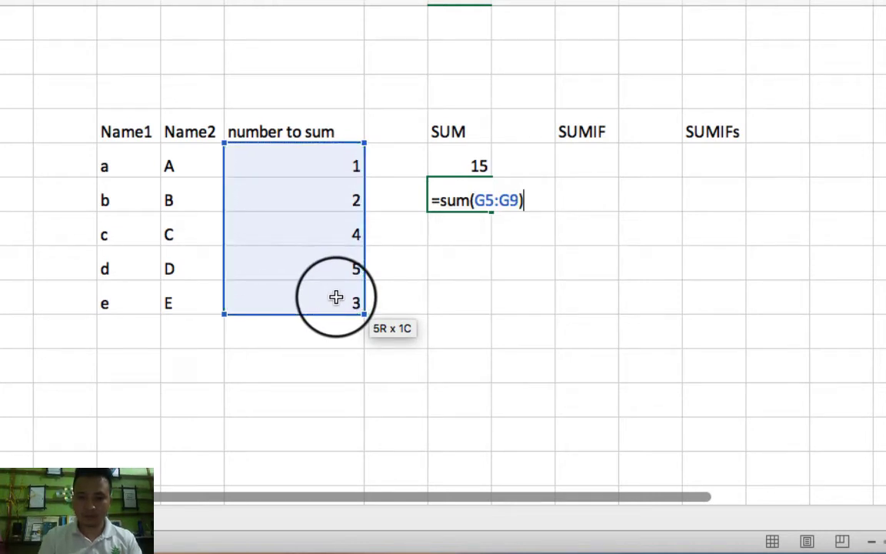
{"action": "key", "text": "Return"}
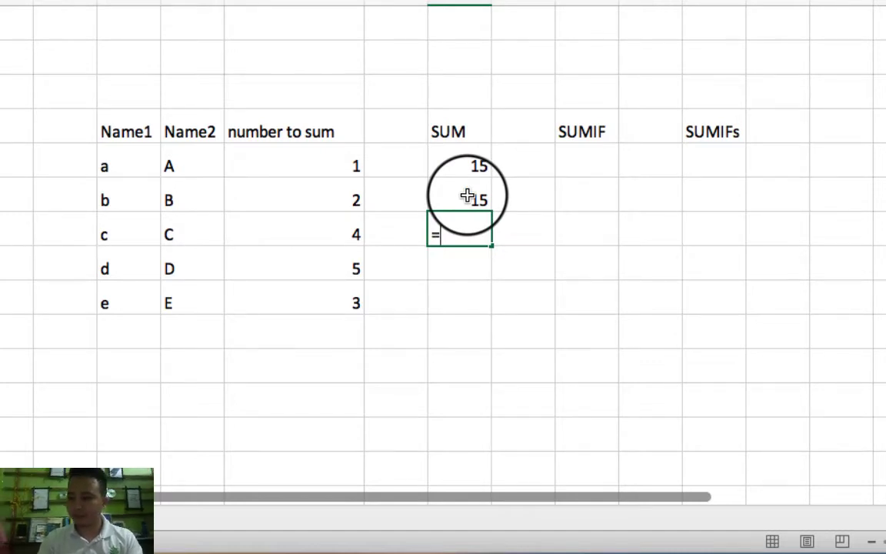
Step: Sum the numbers as two adjacent ranges in I7 with =sum(G5:G7,G8:G9)
{"action": "type", "text": "sum("}
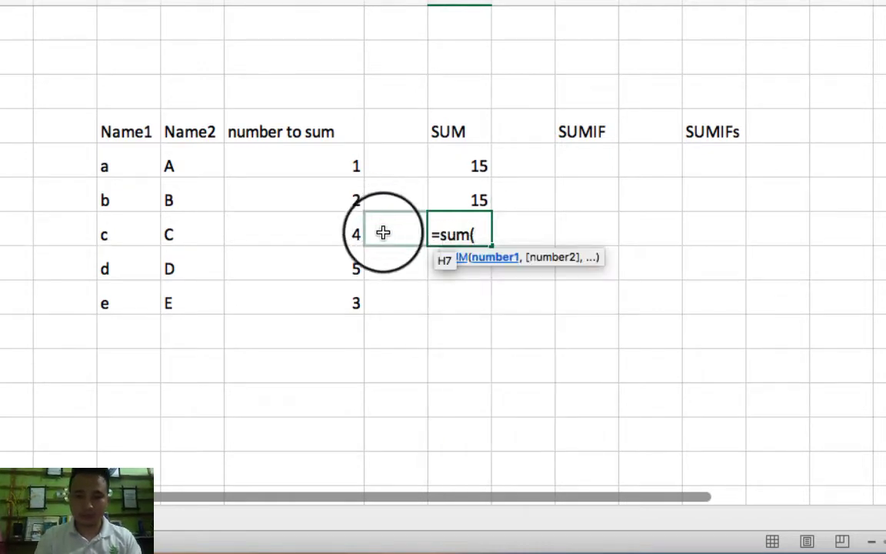
{"action": "left_click_drag", "start_coordinate": [358, 229], "coordinate": [375, 214]}
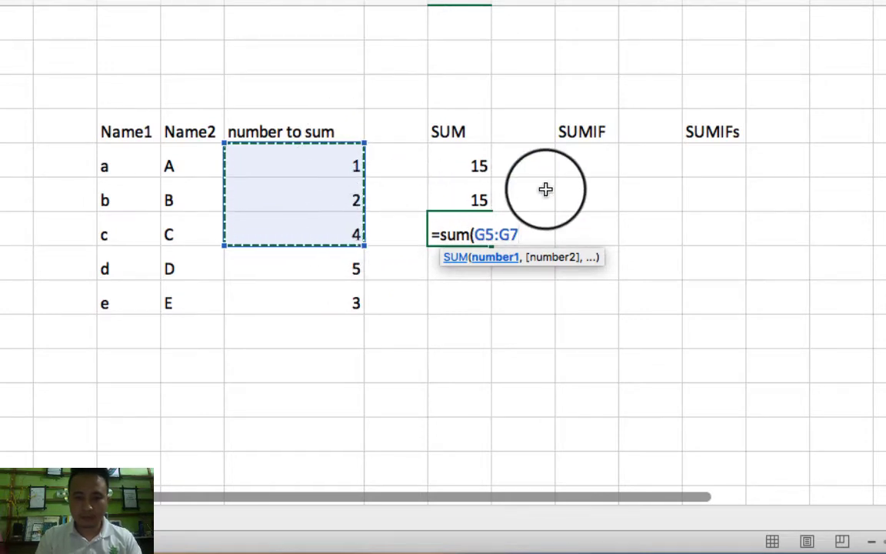
{"action": "type", "text": ","}
{"action": "left_click_drag", "start_coordinate": [323, 268], "coordinate": [321, 295]}
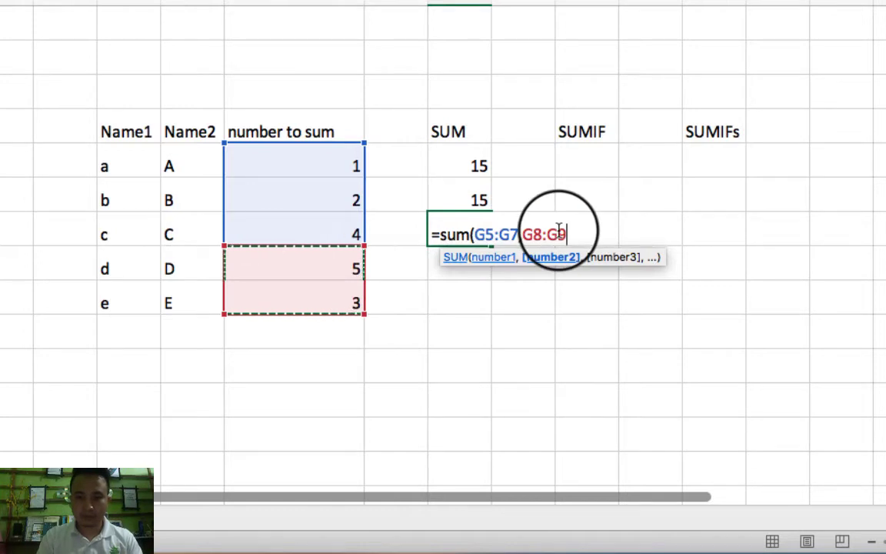
{"action": "type", "text": ")"}
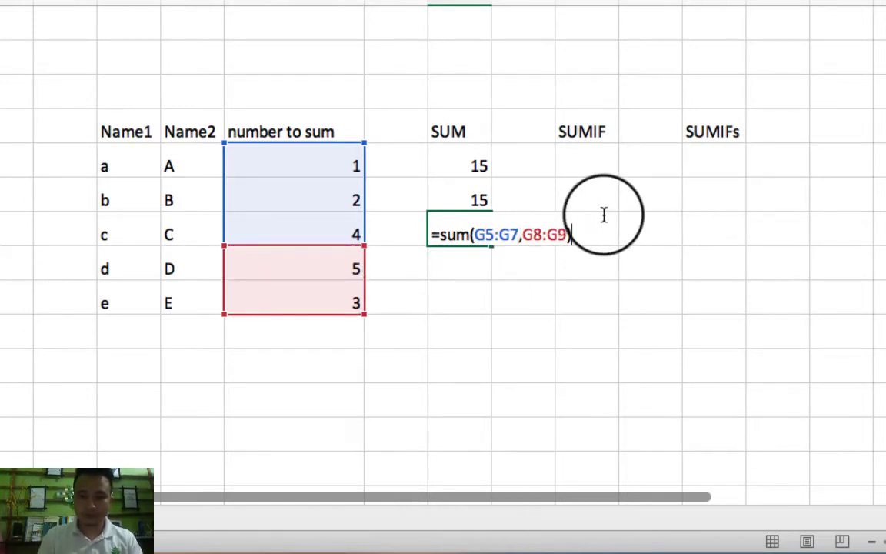
{"action": "key", "text": "Return"}
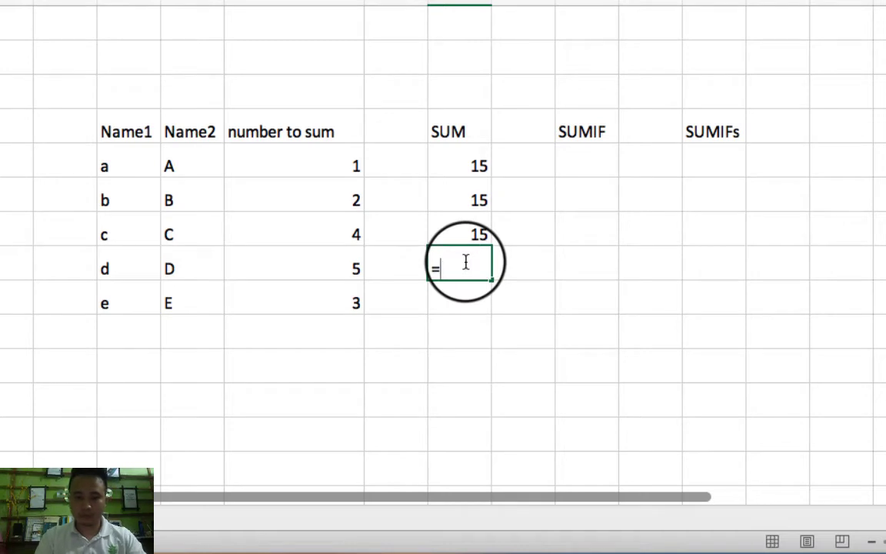
Step: Sum the first number plus the range of the remaining four in I8 with =sum(G5,G6:G9)
{"action": "type", "text": "sum("}
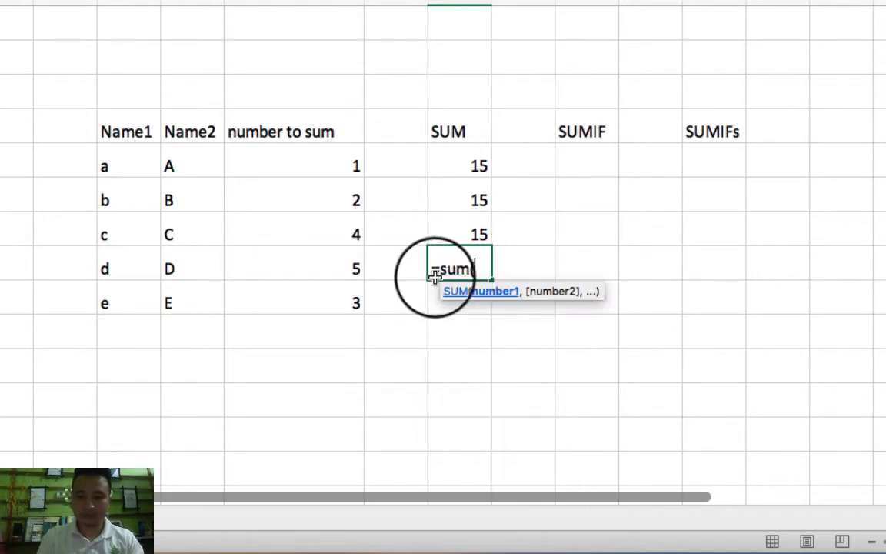
{"action": "left_click", "coordinate": [329, 168]}
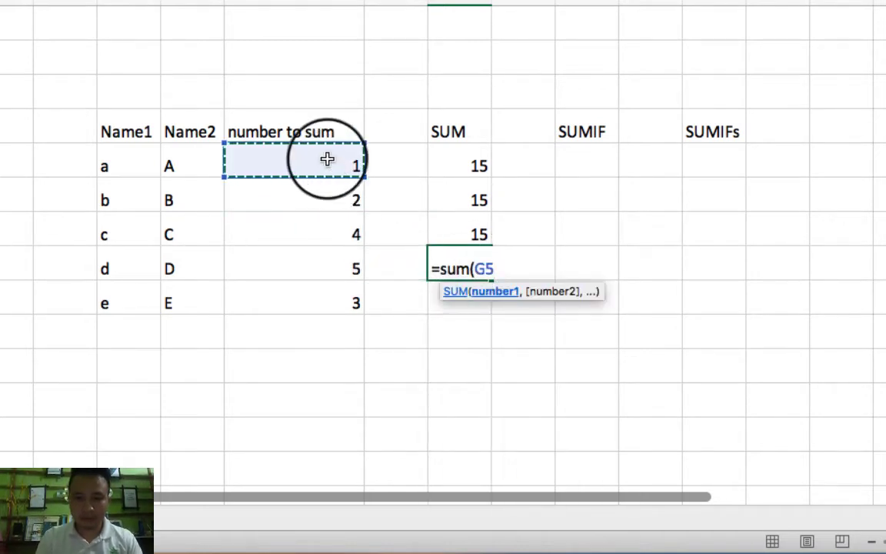
{"action": "type", "text": ","}
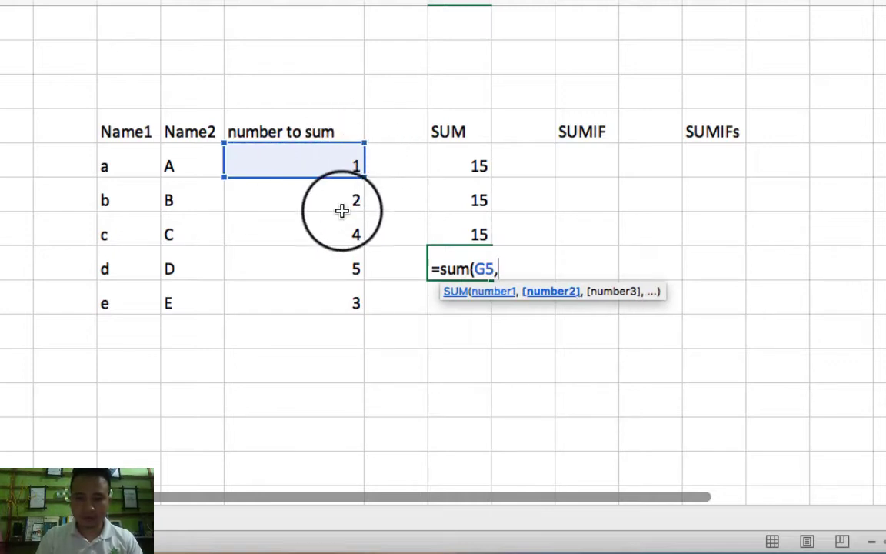
{"action": "left_click_drag", "start_coordinate": [339, 201], "coordinate": [337, 305]}
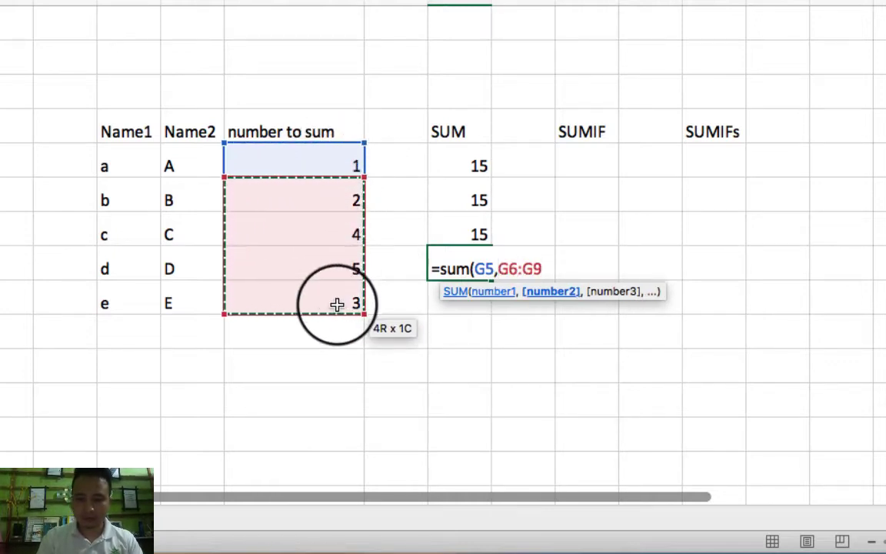
{"action": "key", "text": "Return"}
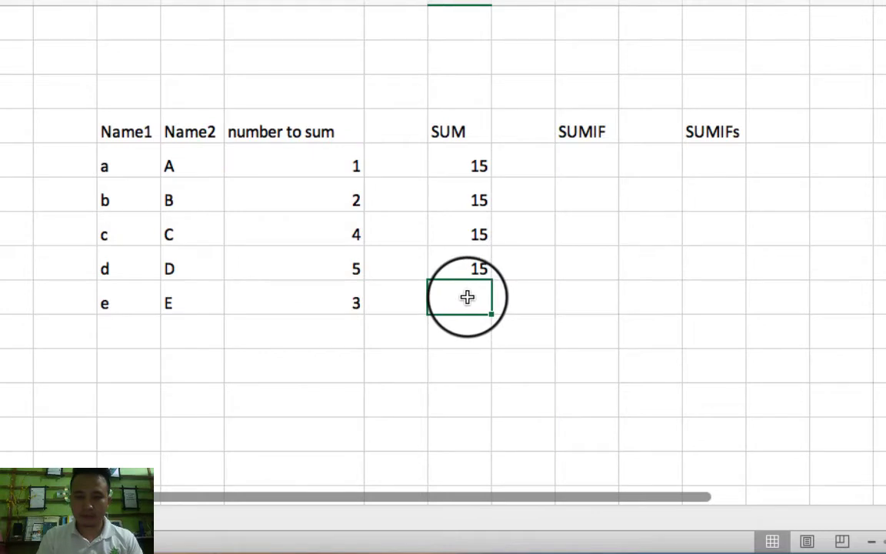
Step: Sum the range of the first four numbers plus the last single cell in I9 with =sum(G5:G8,G9)
{"action": "type", "text": "="}
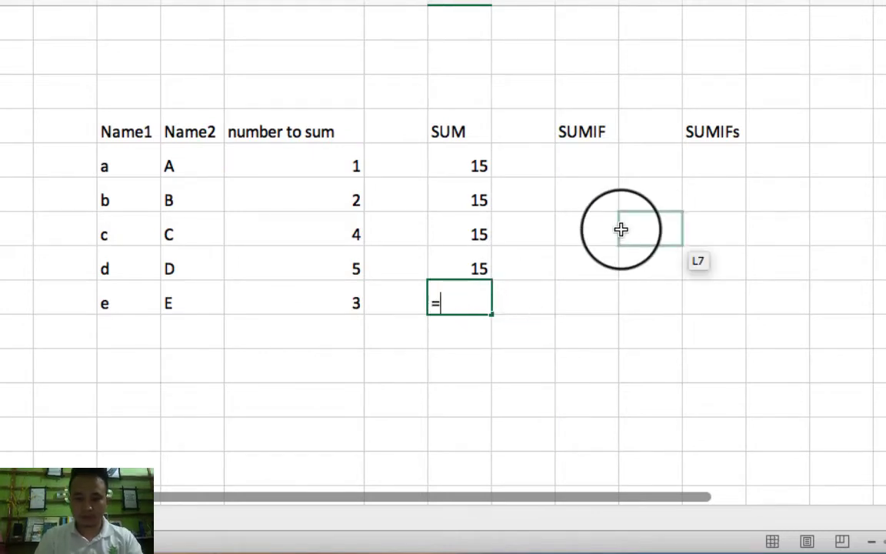
{"action": "type", "text": "sum("}
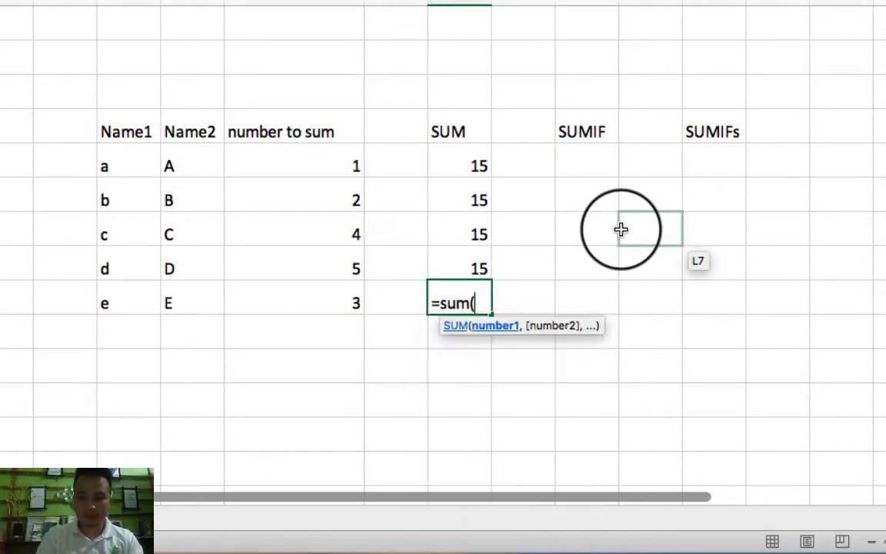
{"action": "left_click_drag", "start_coordinate": [328, 163], "coordinate": [328, 259]}
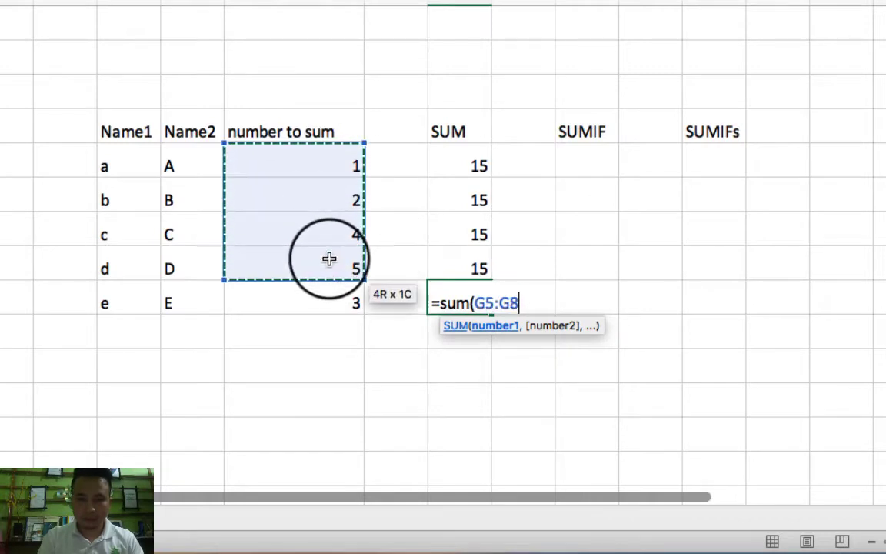
{"action": "type", "text": ","}
{"action": "left_click", "coordinate": [320, 304]}
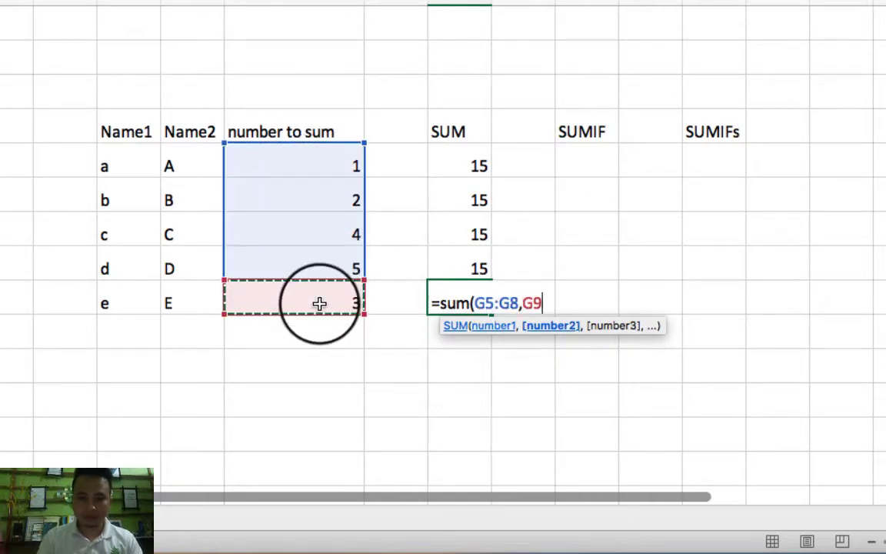
{"action": "type", "text": ")"}
{"action": "key", "text": "Return"}
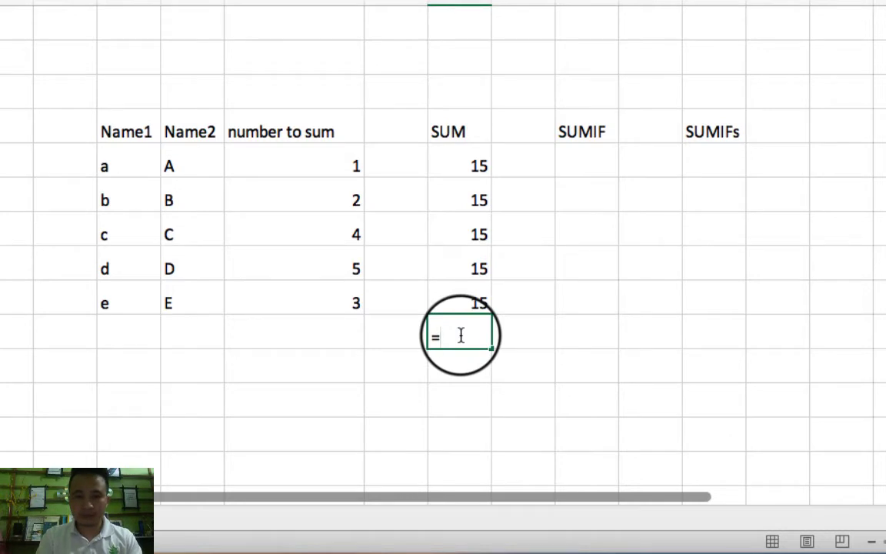
Step: Sum only the first two and last two numbers in I10, skipping G7, with =sum(G5:G6,G8:G9)
{"action": "type", "text": "=s"}
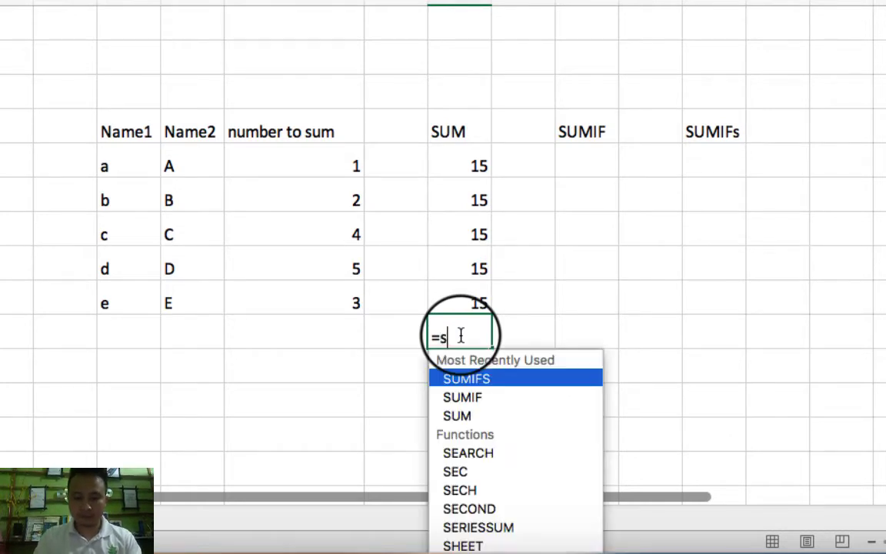
{"action": "type", "text": "um("}
{"action": "left_click_drag", "start_coordinate": [340, 171], "coordinate": [338, 200]}
{"action": "type", "text": ","}
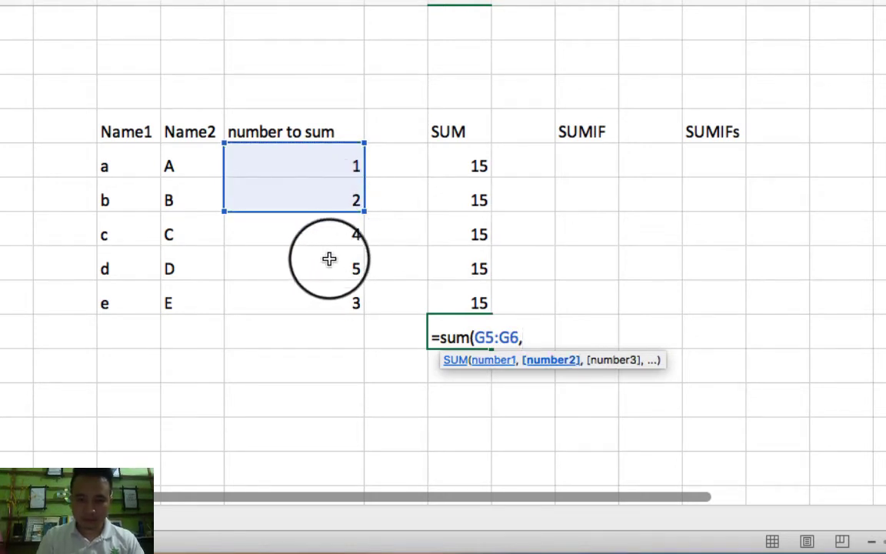
{"action": "left_click_drag", "start_coordinate": [328, 259], "coordinate": [325, 304]}
{"action": "type", "text": ")"}
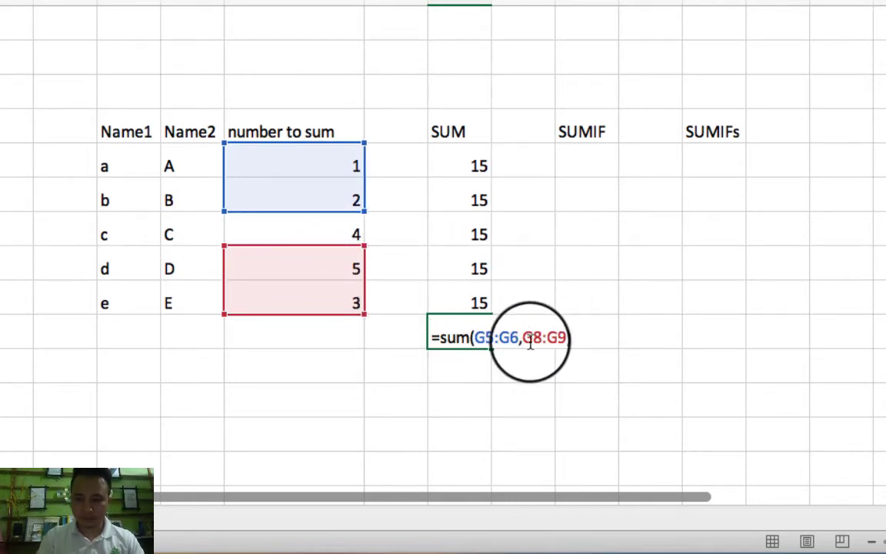
{"action": "key", "text": "Return"}
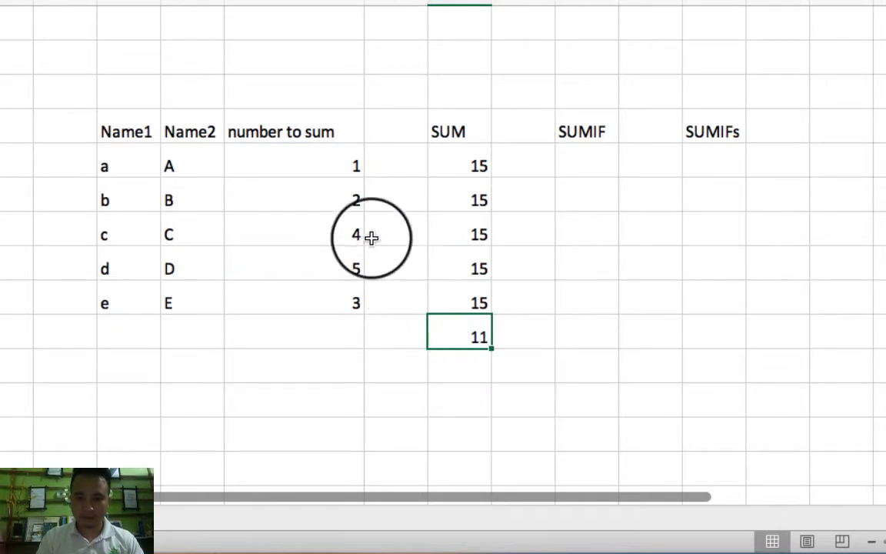
{"action": "left_click", "coordinate": [339, 234]}
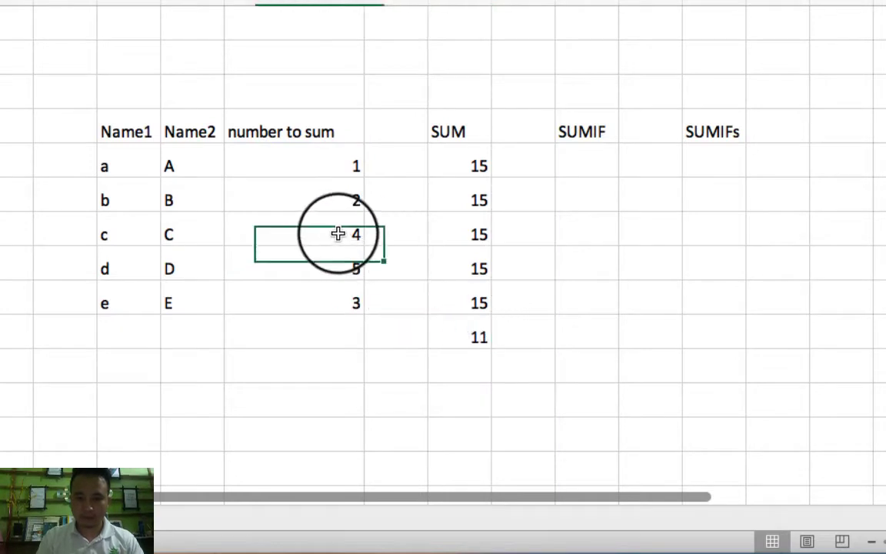
{"action": "left_click", "coordinate": [469, 339]}
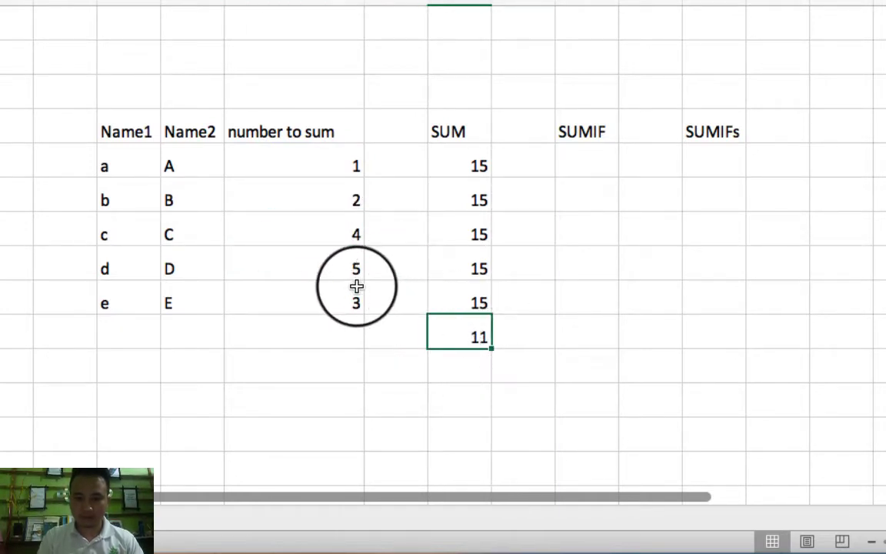
Step: Add the five numbers cell by cell in I11 with =G5+G6+G7+G8+G9
{"action": "left_click", "coordinate": [446, 359]}
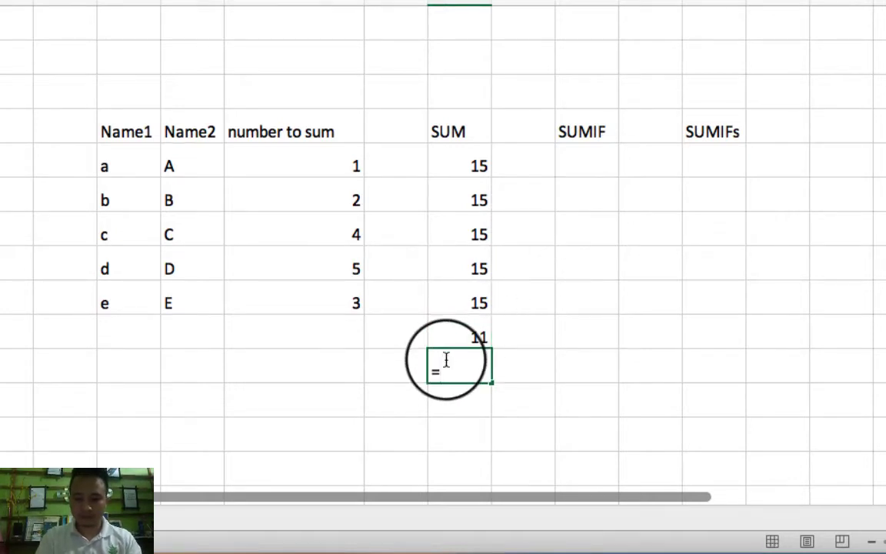
{"action": "left_click", "coordinate": [324, 162]}
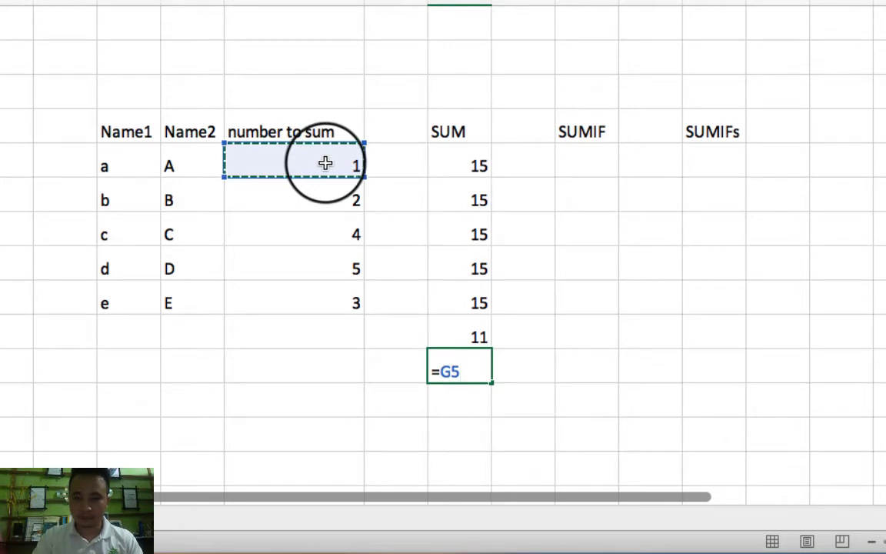
{"action": "type", "text": "="}
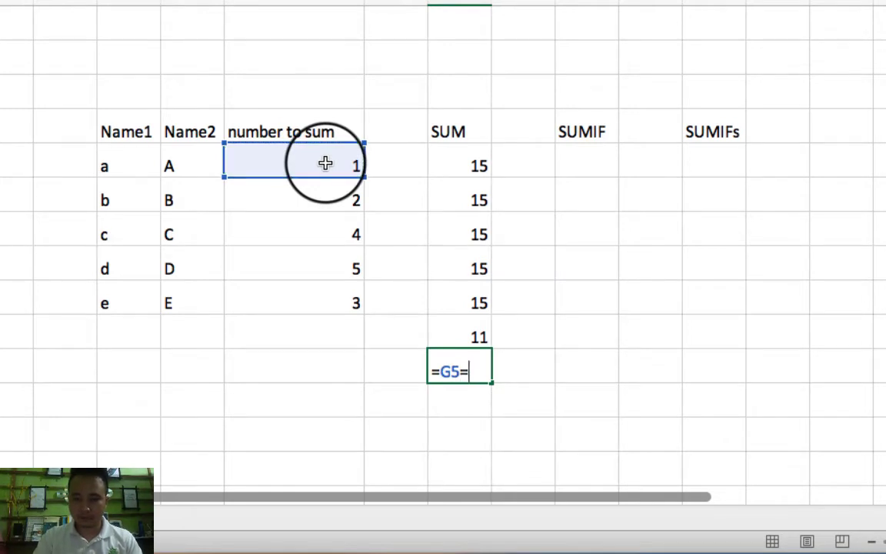
{"action": "left_click", "coordinate": [287, 197]}
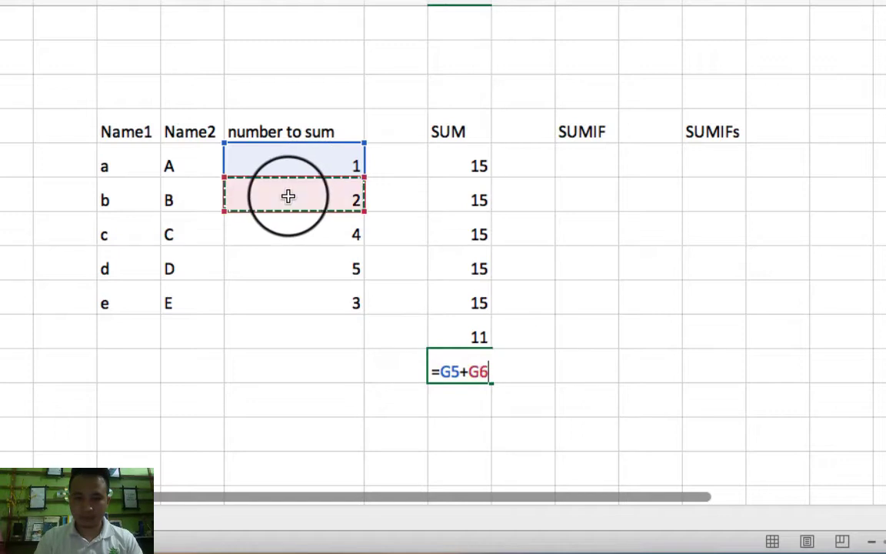
{"action": "type", "text": "+"}
{"action": "left_click", "coordinate": [291, 234]}
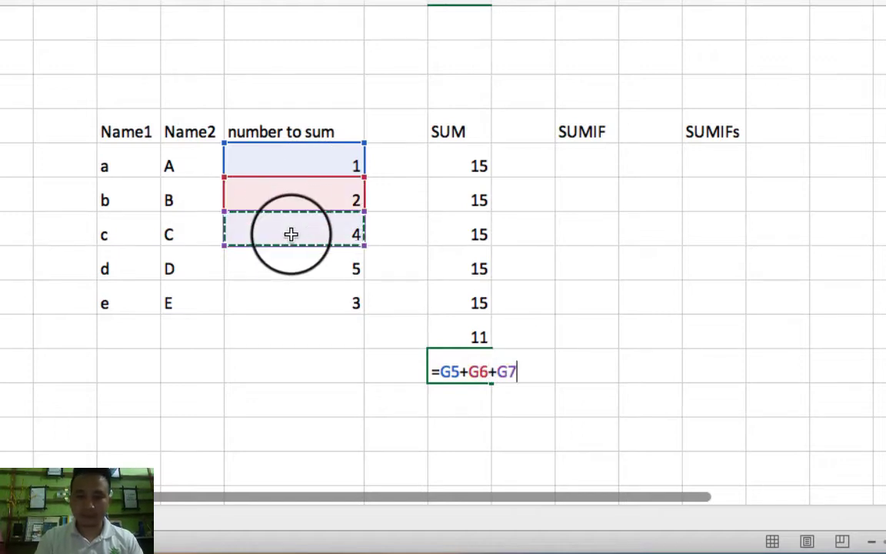
{"action": "type", "text": "="}
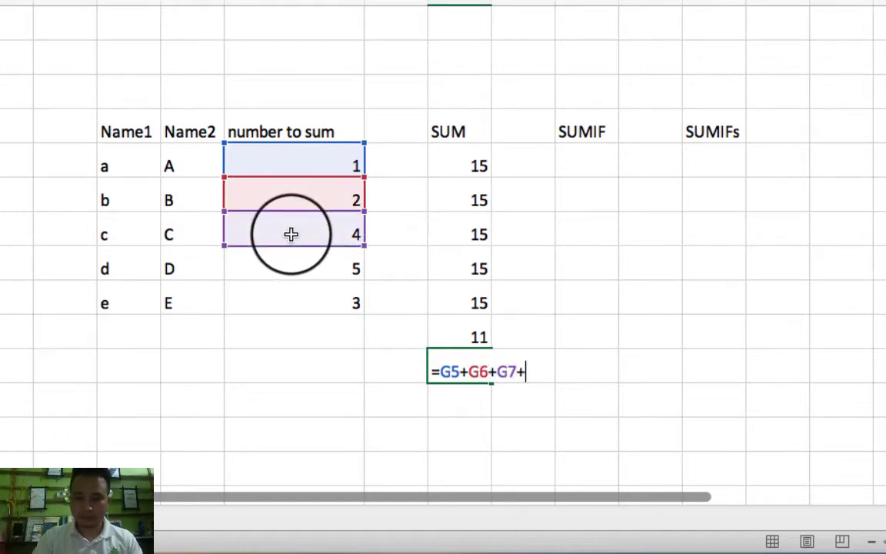
{"action": "left_click", "coordinate": [288, 274]}
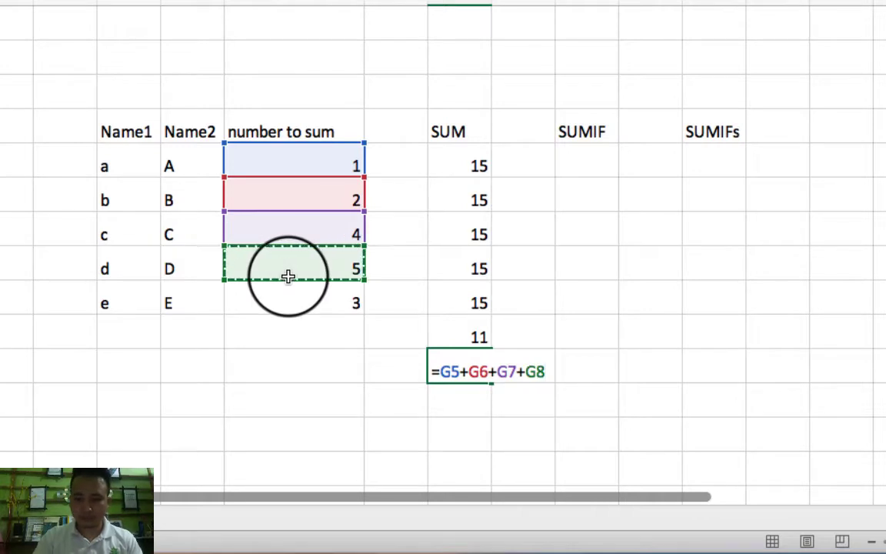
{"action": "type", "text": "+"}
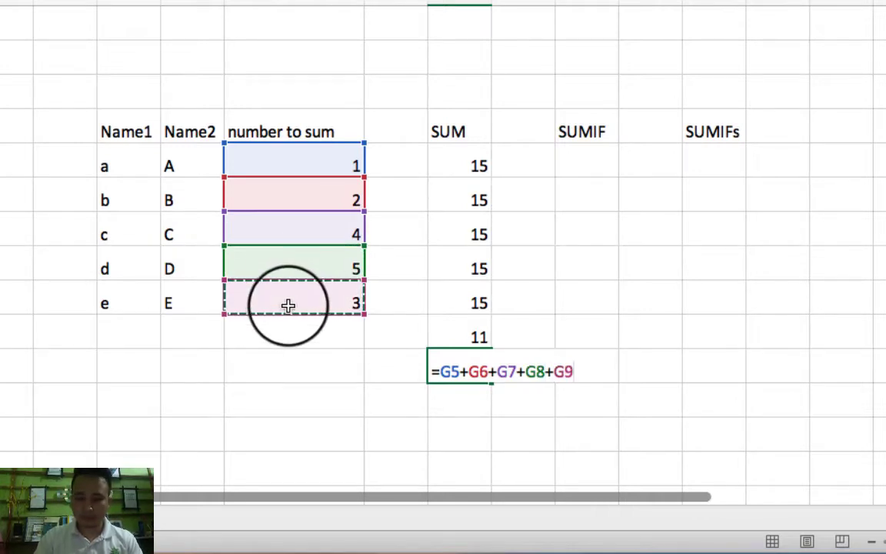
{"action": "key", "text": "Return"}
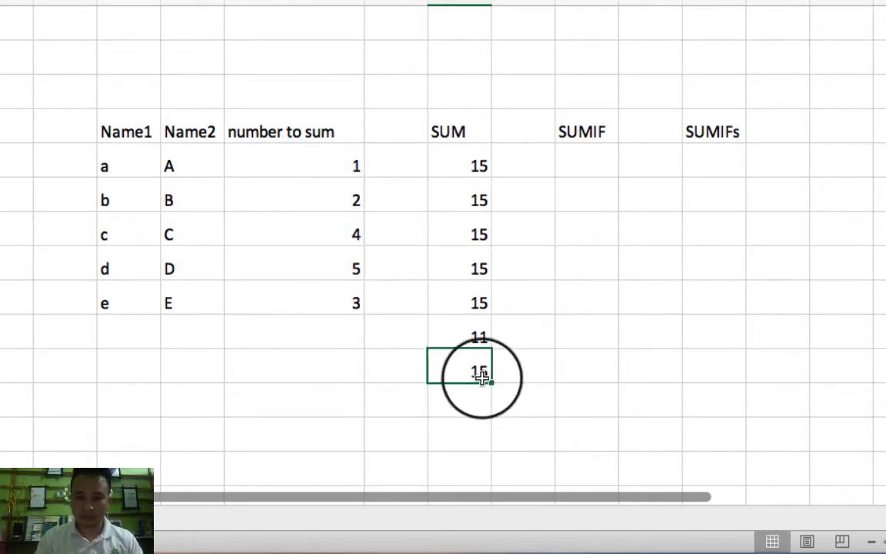
Step: Sum the numbers whose Name2 is A in K5 with =sumif(F5:F9,"A",G5:G9)
{"action": "left_click", "coordinate": [482, 300]}
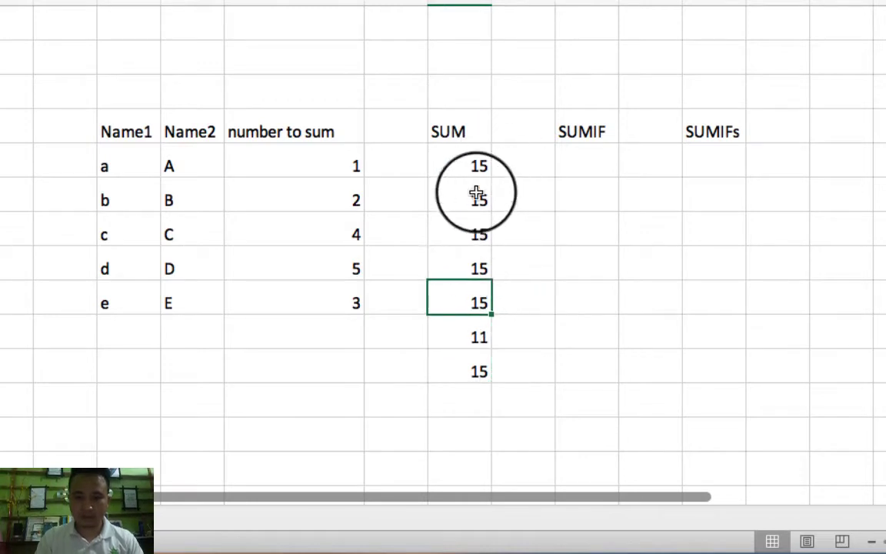
{"action": "left_click", "coordinate": [559, 224]}
{"action": "left_click", "coordinate": [579, 157]}
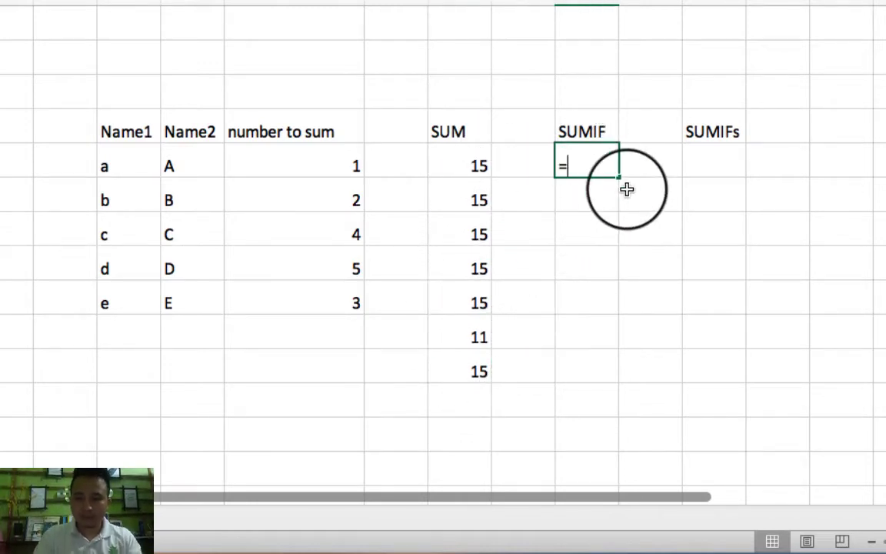
{"action": "type", "text": "=sum"}
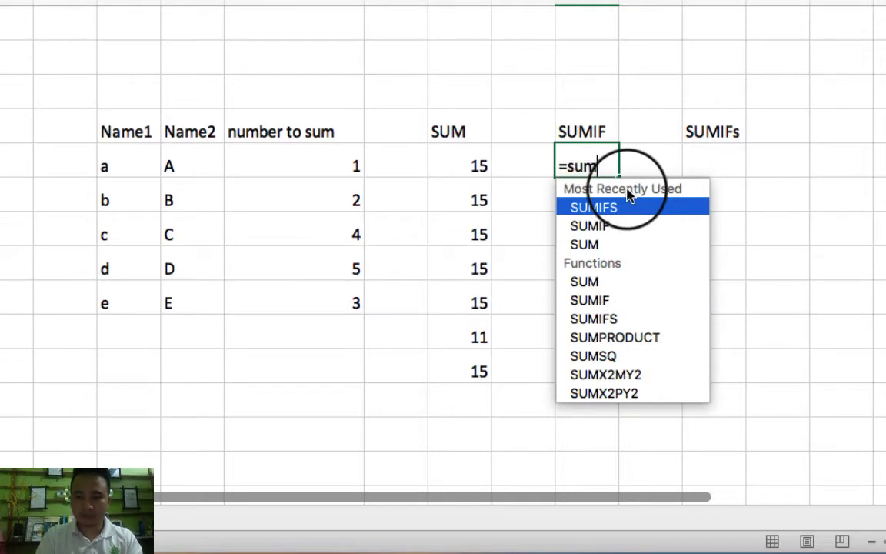
{"action": "type", "text": "if("}
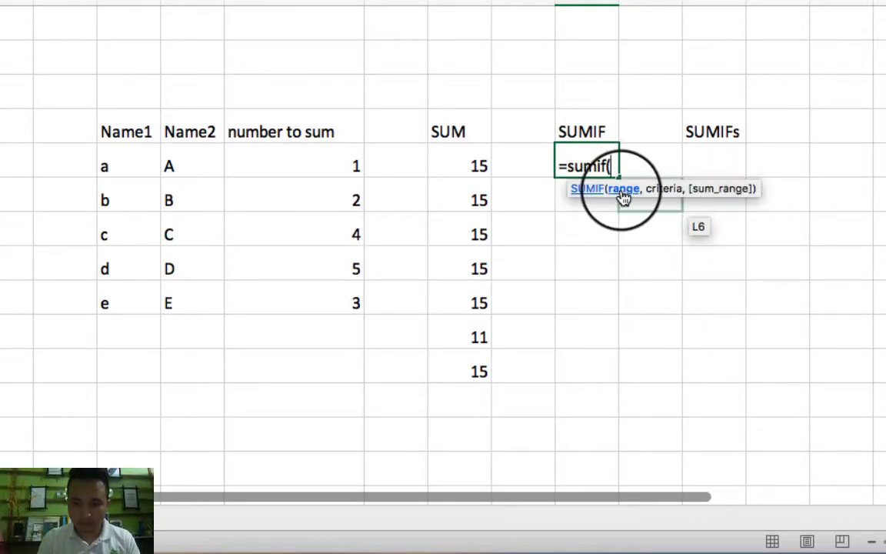
{"action": "left_click", "coordinate": [177, 164]}
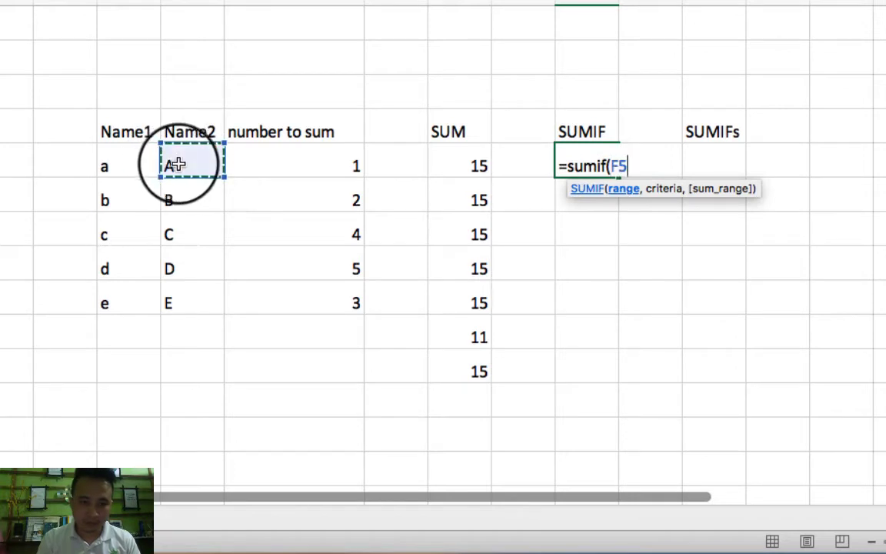
{"action": "left_click_drag", "start_coordinate": [177, 164], "coordinate": [174, 295]}
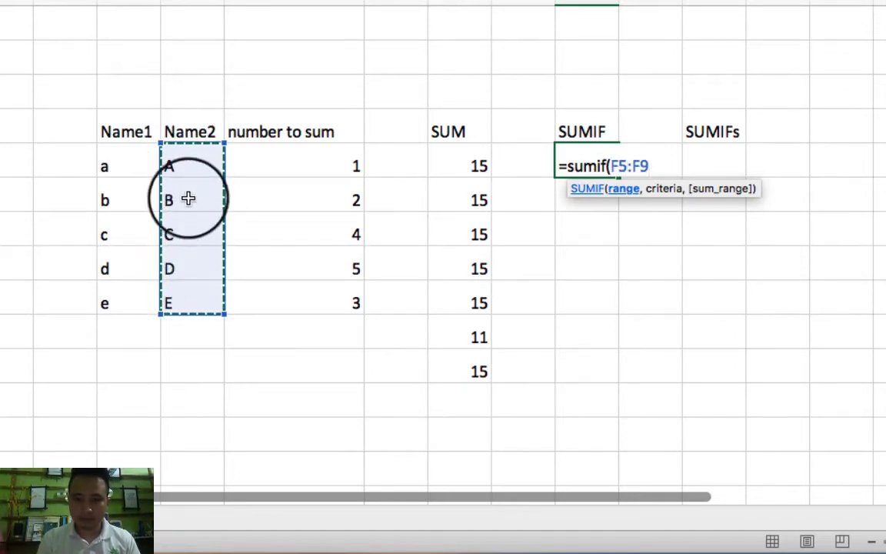
{"action": "type", "text": ",\"A\","}
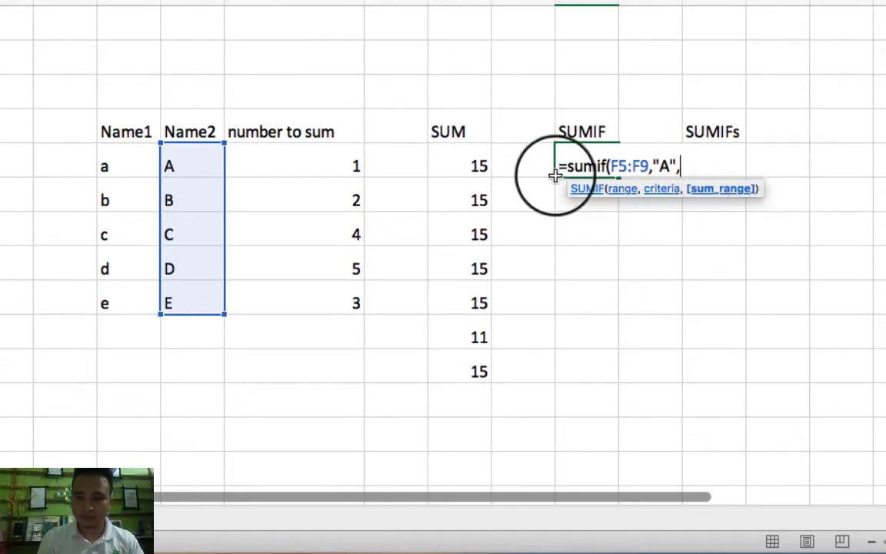
{"action": "left_click_drag", "start_coordinate": [332, 163], "coordinate": [329, 299]}
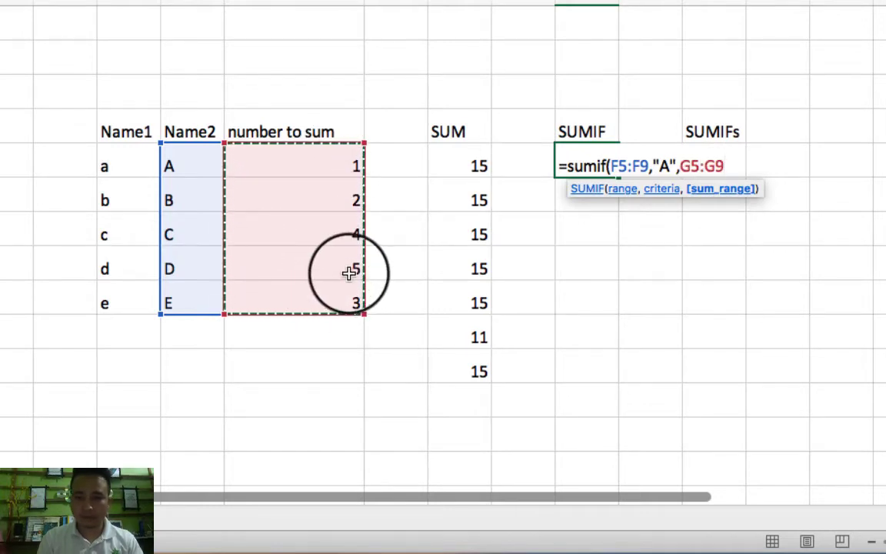
{"action": "type", "text": ")"}
{"action": "key", "text": "Return"}
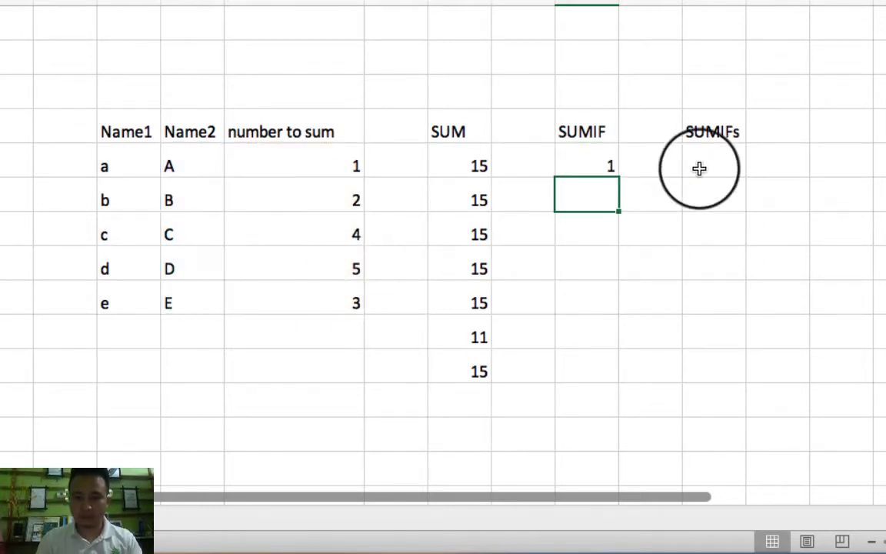
Step: Change the second Name2 entry, F6, to A and compare the SUMIF result in K5 with the numbers in G5:G6
{"action": "left_click", "coordinate": [589, 171]}
{"action": "left_click", "coordinate": [174, 167]}
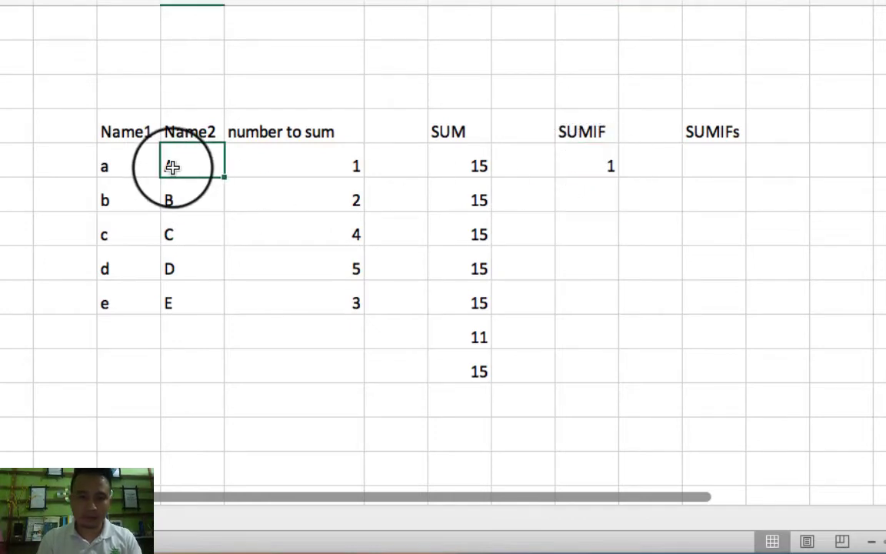
{"action": "left_click", "coordinate": [175, 208]}
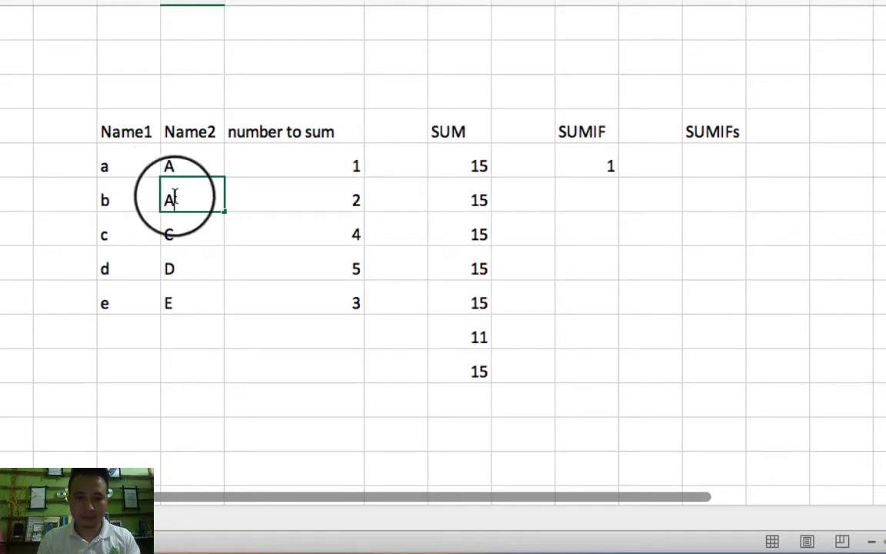
{"action": "left_click", "coordinate": [236, 223]}
{"action": "left_click", "coordinate": [597, 178]}
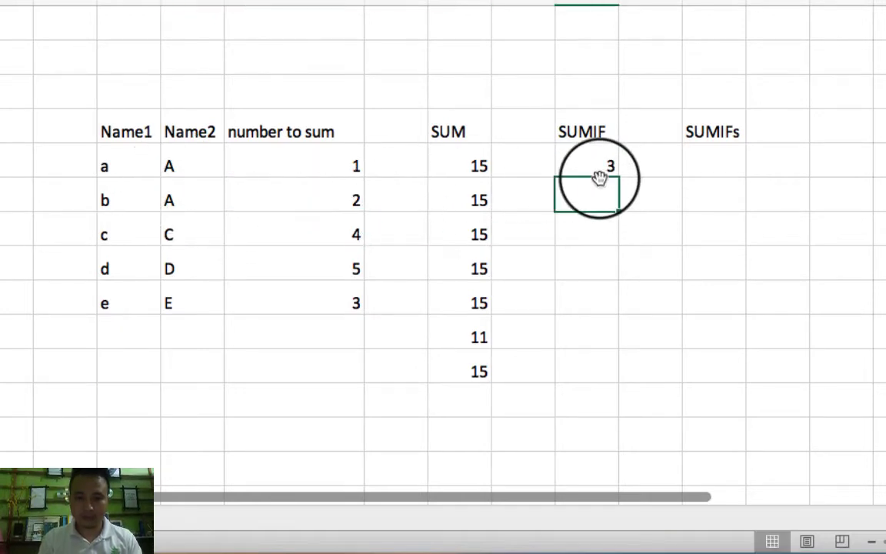
{"action": "left_click_drag", "start_coordinate": [353, 165], "coordinate": [352, 200]}
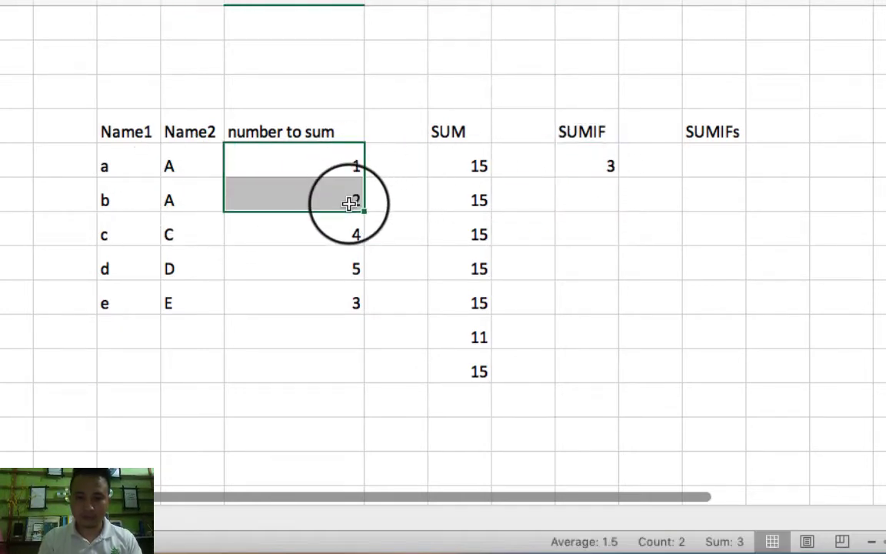
{"action": "left_click", "coordinate": [418, 195]}
Step: Change the last Name2 entry, F9, to A and check the SUMIF result in K5
{"action": "left_click", "coordinate": [173, 233]}
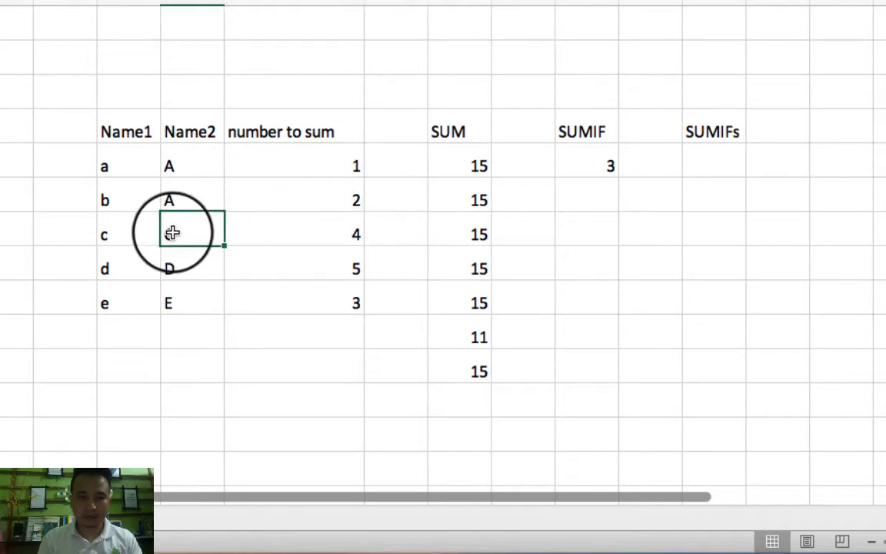
{"action": "left_click", "coordinate": [183, 304]}
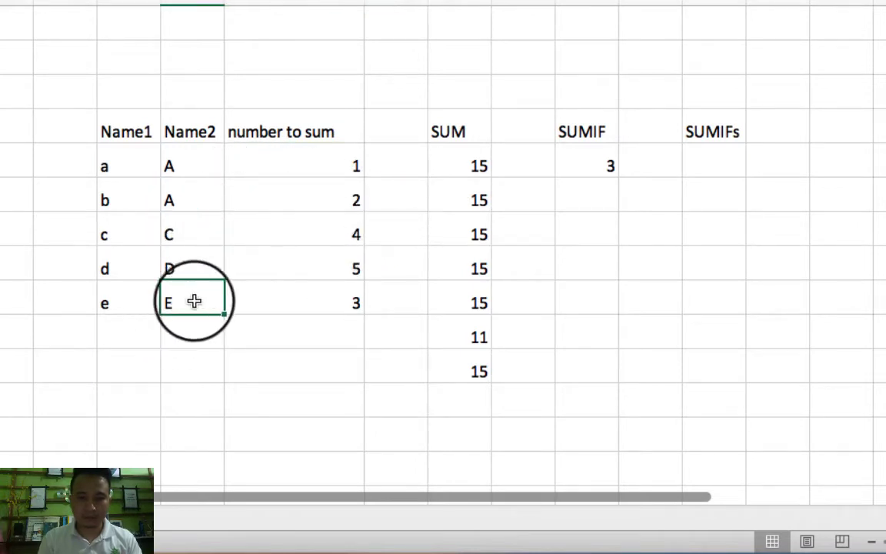
{"action": "left_click", "coordinate": [362, 303]}
{"action": "left_click", "coordinate": [167, 306]}
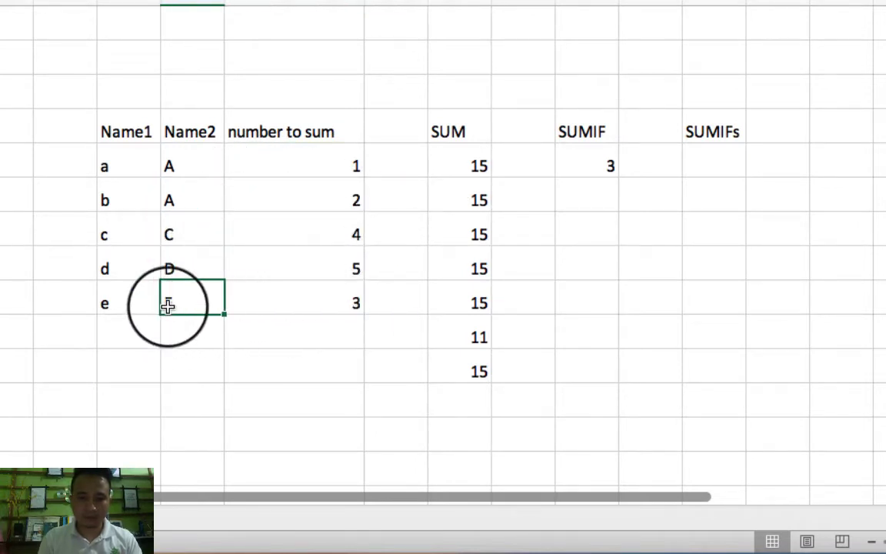
{"action": "left_click", "coordinate": [259, 293]}
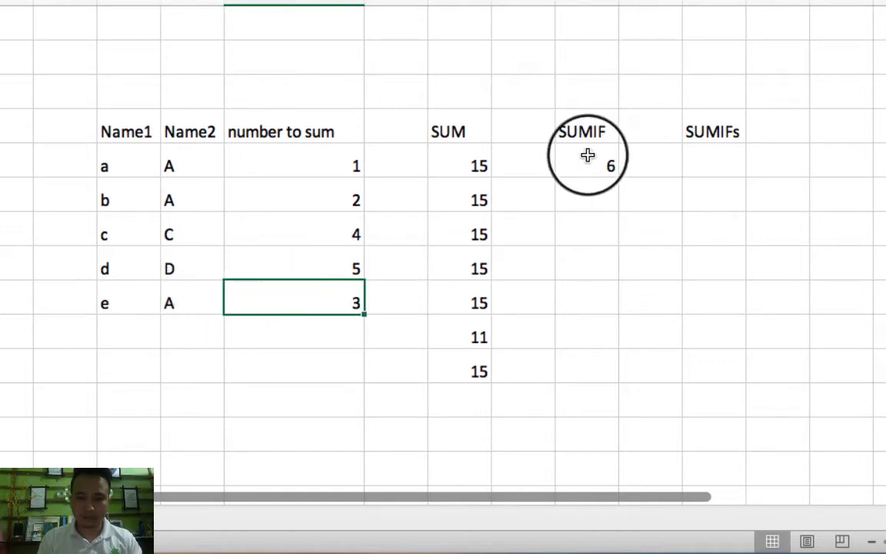
{"action": "left_click", "coordinate": [608, 166]}
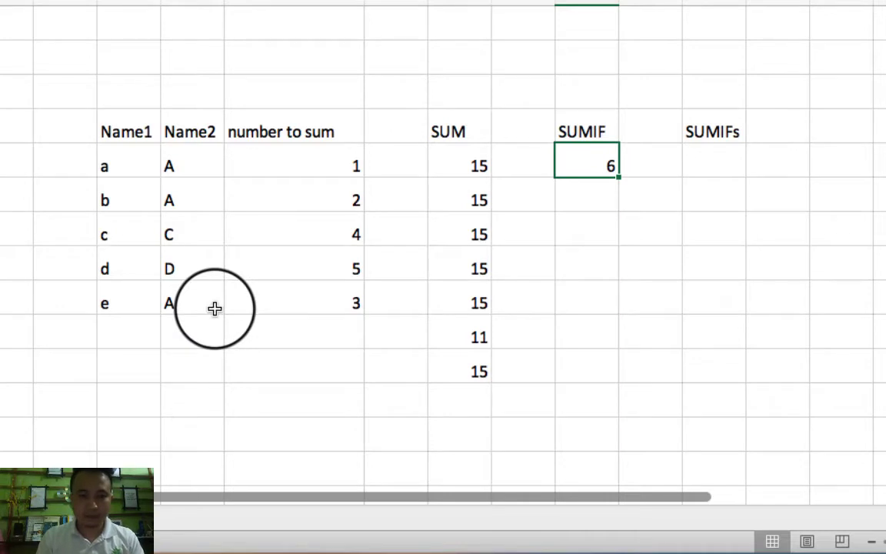
Step: Undo both Name2 changes and the SUMIF formula entry in K5
{"action": "key", "text": "super+z"}
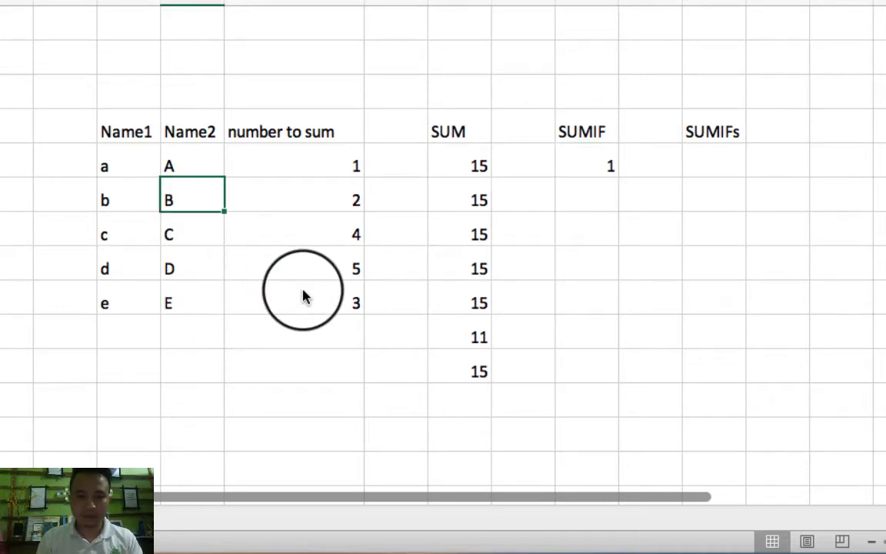
{"action": "key", "text": "super+z"}
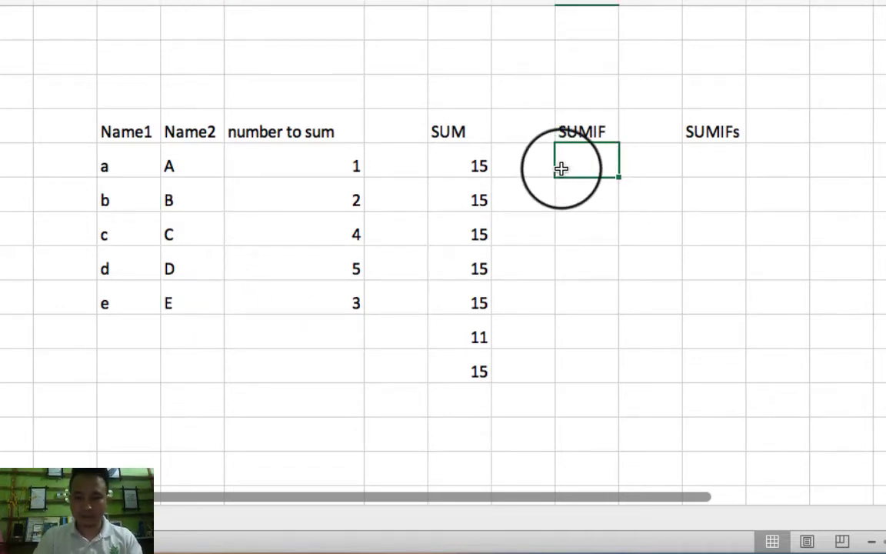
Step: Sum the numbers whose Name2 is B in K5 with =sumif(F5:F9,"B",G5:G9)
{"action": "type", "text": "=sum"}
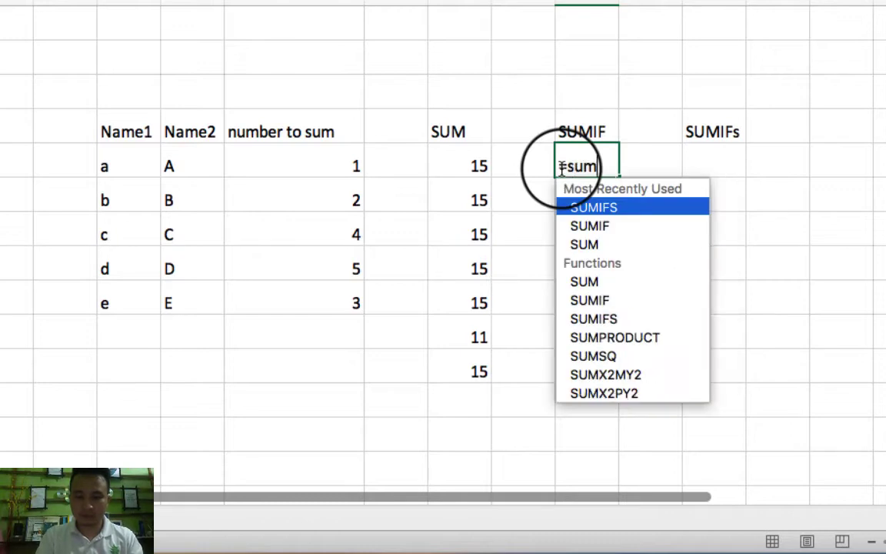
{"action": "type", "text": "if"}
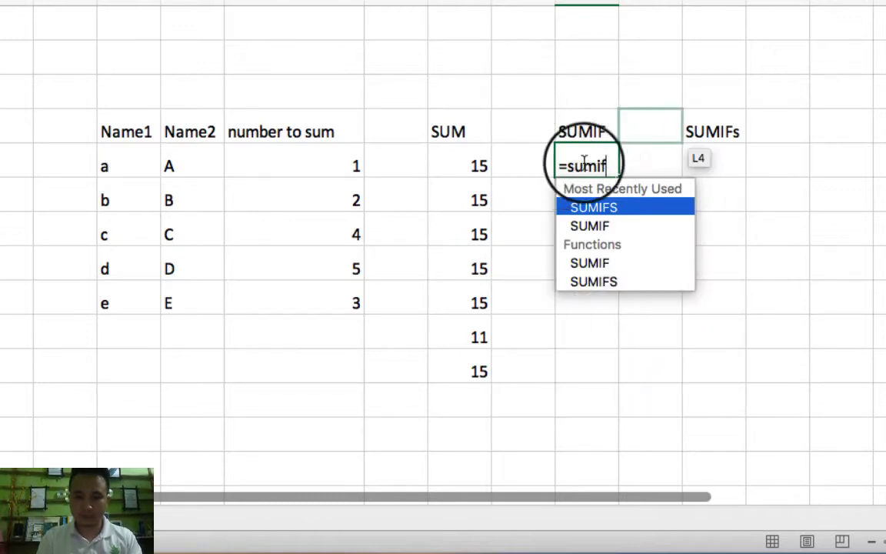
{"action": "type", "text": "("}
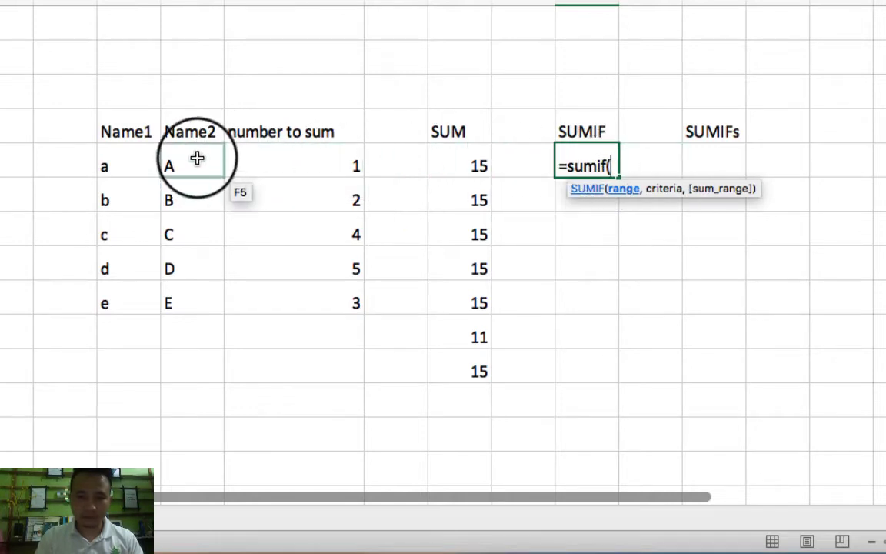
{"action": "left_click_drag", "start_coordinate": [197, 158], "coordinate": [193, 301]}
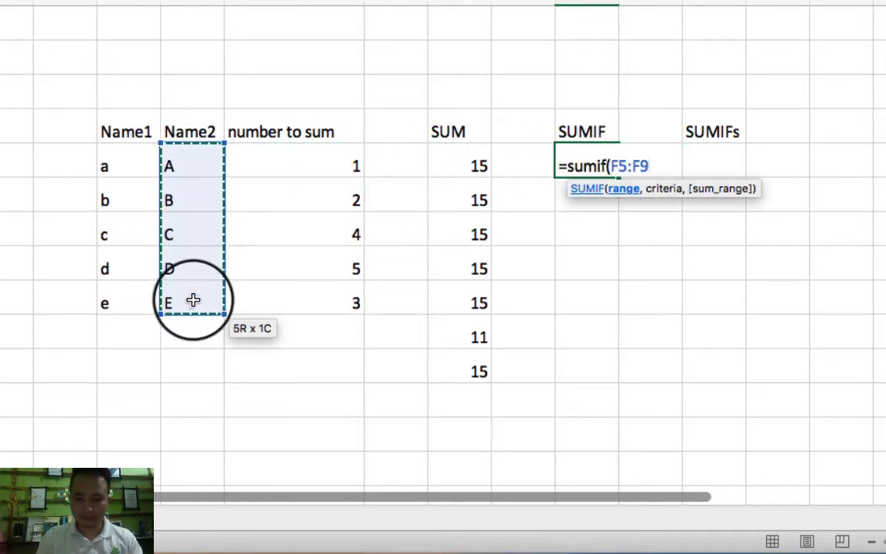
{"action": "type", "text": ",\"B\","}
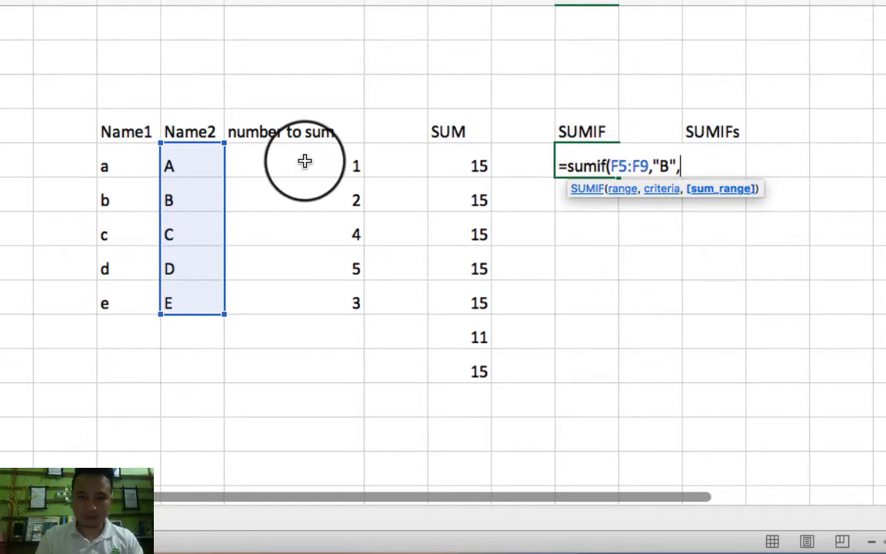
{"action": "left_click_drag", "start_coordinate": [304, 160], "coordinate": [310, 301]}
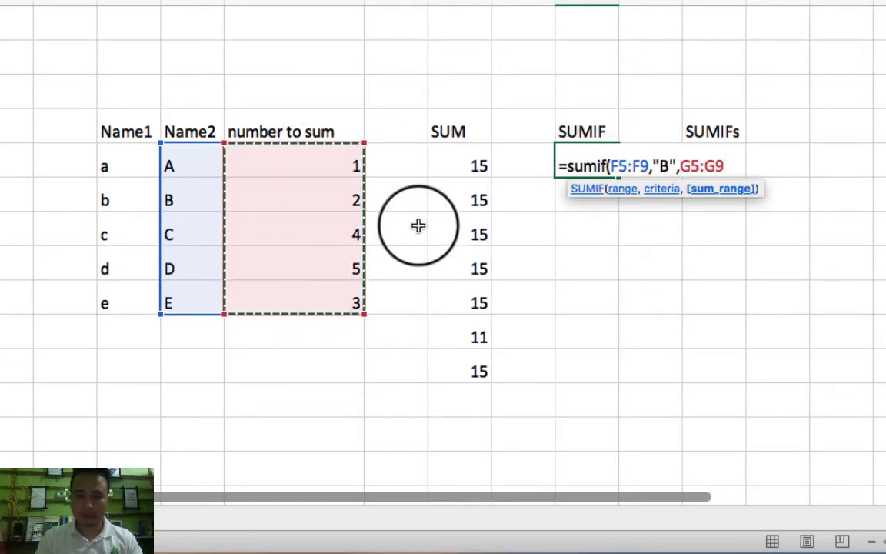
{"action": "type", "text": ")"}
{"action": "key", "text": "Return"}
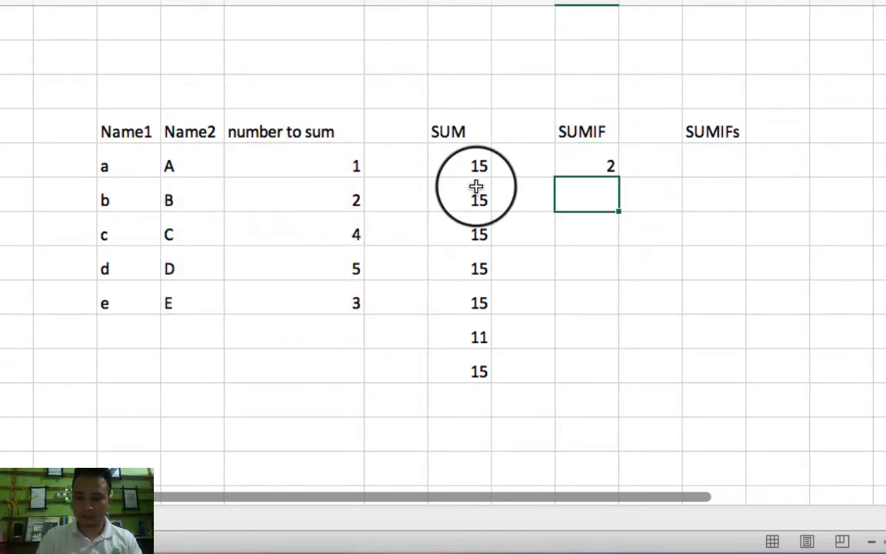
Step: Compare the SUMIF result in K5 with the B entry in F6 and its number in G6
{"action": "left_click", "coordinate": [611, 166]}
{"action": "key", "text": "Left"}
{"action": "key", "text": "Left"}
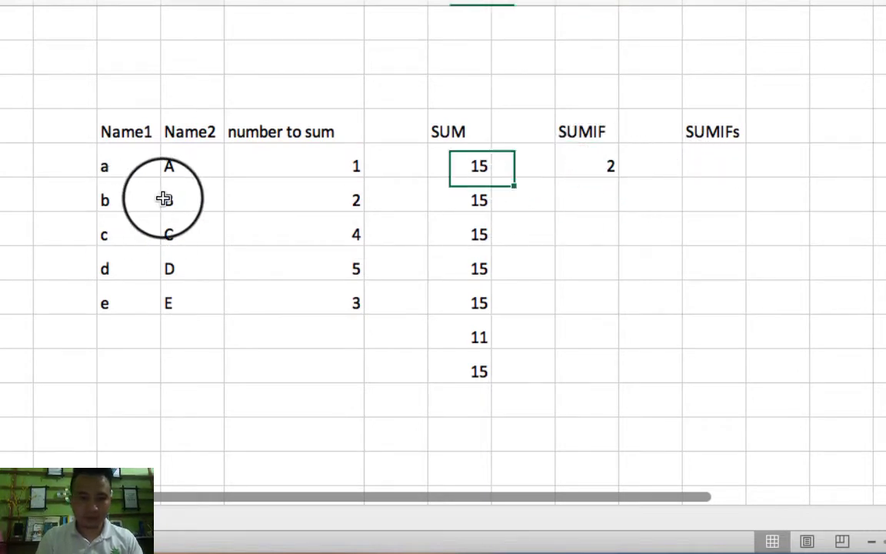
{"action": "left_click", "coordinate": [210, 191]}
{"action": "left_click", "coordinate": [225, 200]}
{"action": "left_click", "coordinate": [221, 200]}
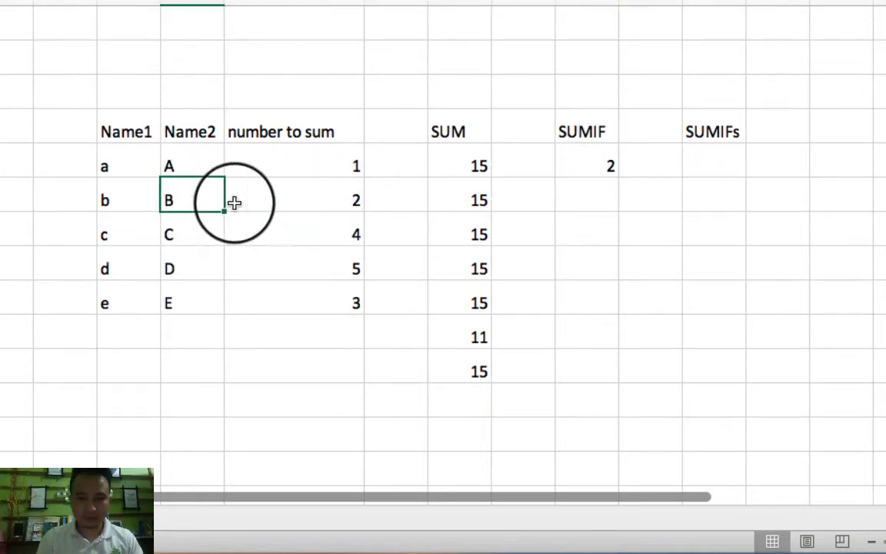
{"action": "left_click", "coordinate": [359, 200]}
Step: Change the first Name2 entry, F5, to B and check the SUMIF result in K5 against the numbers
{"action": "left_click", "coordinate": [182, 159]}
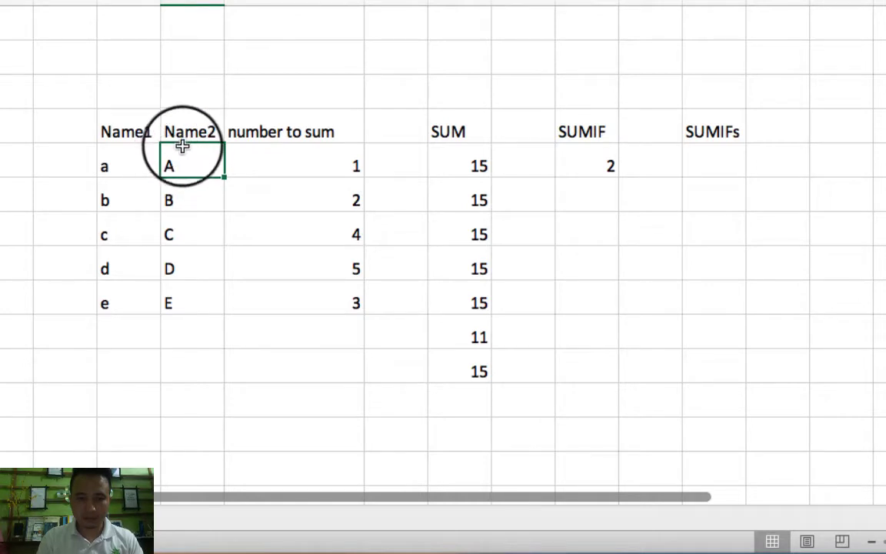
{"action": "type", "text": "B"}
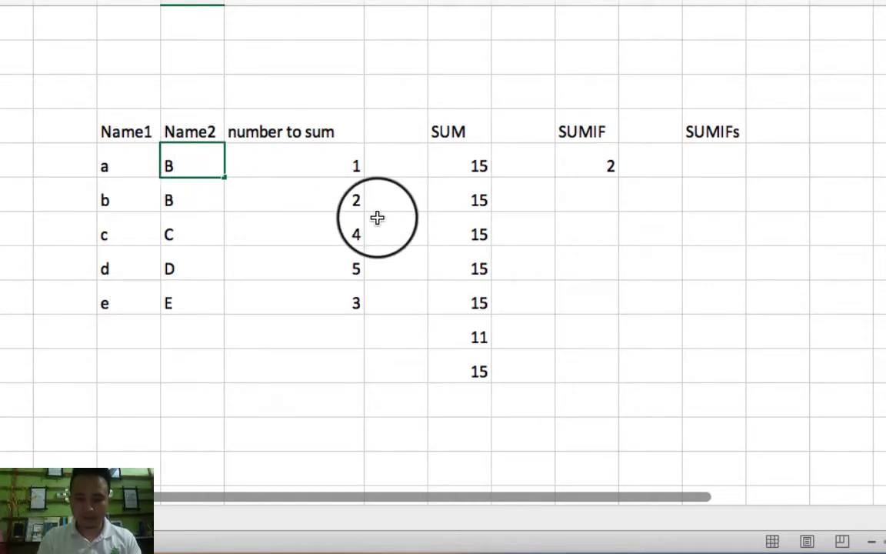
{"action": "key", "text": "Return"}
{"action": "left_click", "coordinate": [605, 162]}
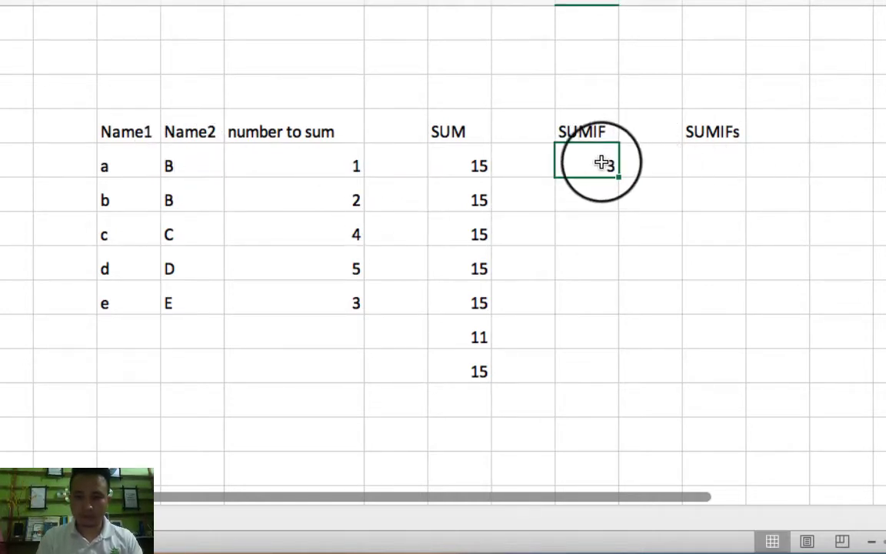
{"action": "left_click", "coordinate": [330, 159]}
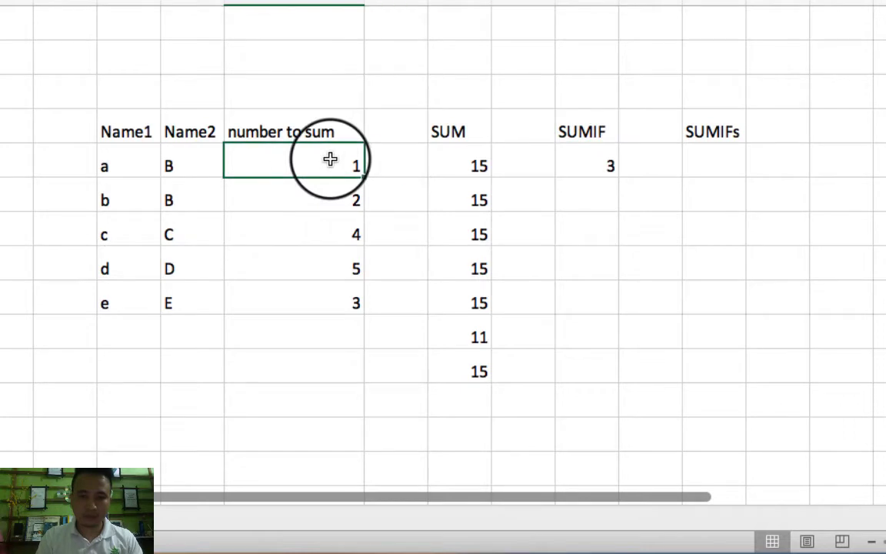
{"action": "left_click", "coordinate": [199, 167]}
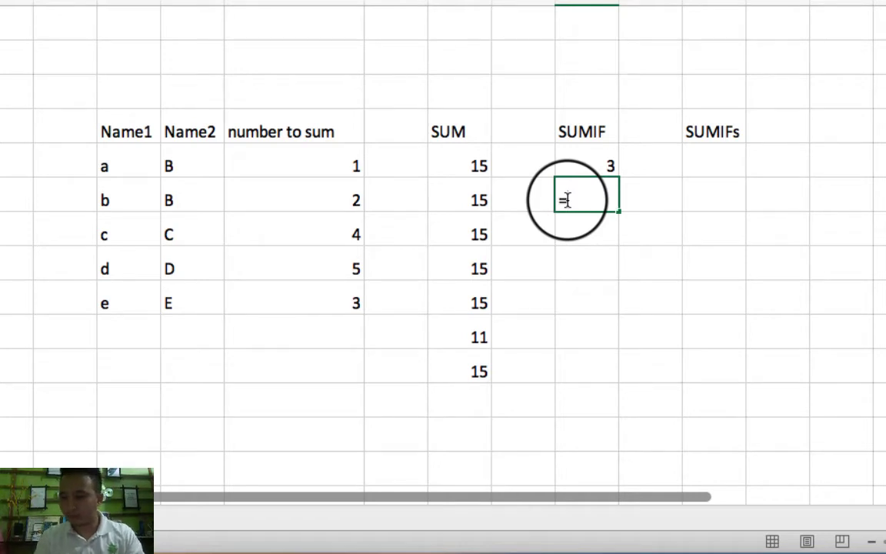
Step: Sum the numbers whose Name2 is not A in K6 with =sumif(F5:F9,"<>A",G5:G9) and review the formula
{"action": "left_click", "coordinate": [566, 198]}
{"action": "type", "text": "=sum"}
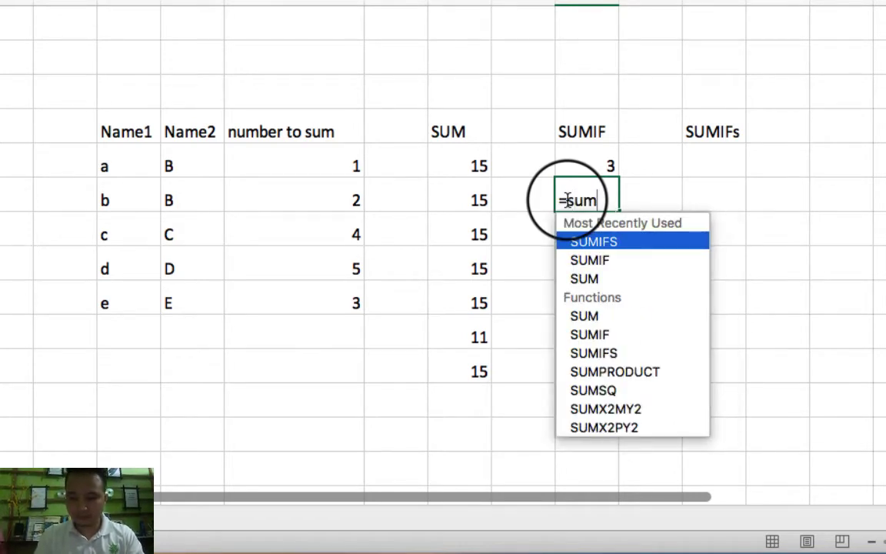
{"action": "type", "text": "if("}
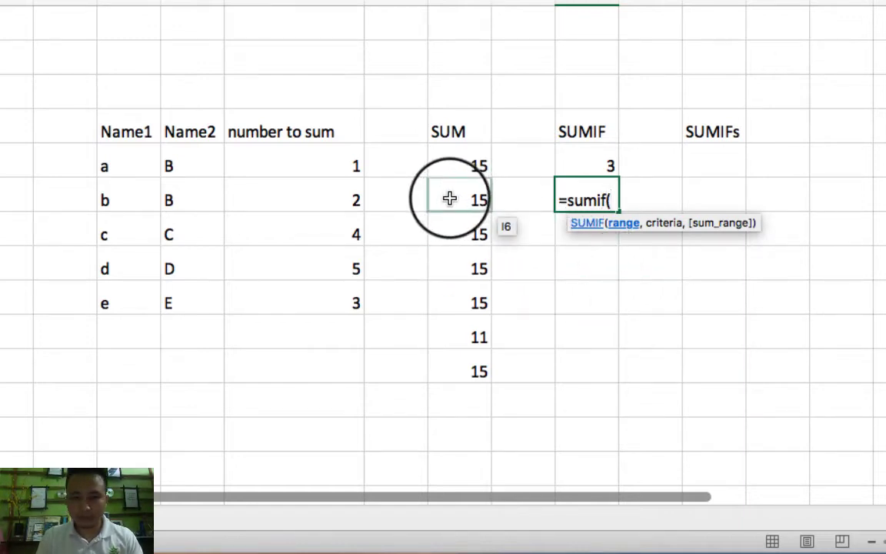
{"action": "left_click_drag", "start_coordinate": [186, 160], "coordinate": [178, 301]}
{"action": "type", "text": ",\"<>A\","}
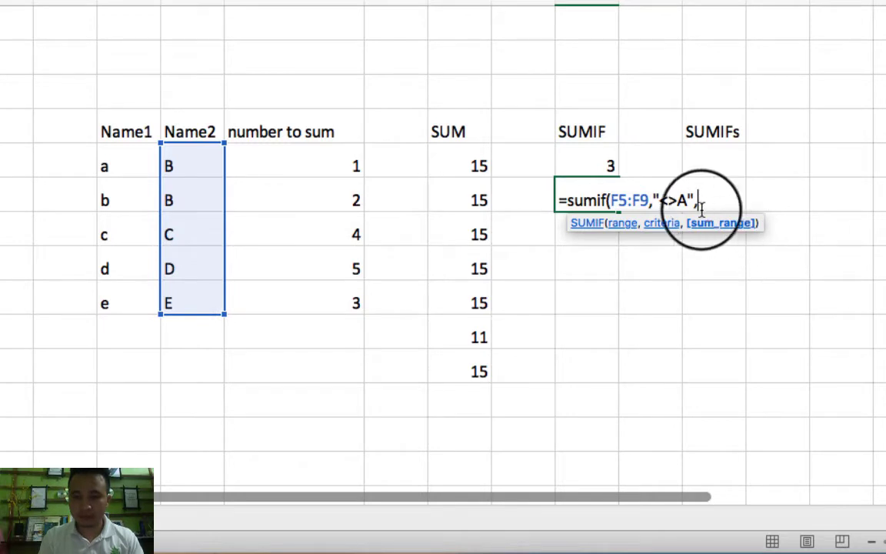
{"action": "left_click_drag", "start_coordinate": [342, 165], "coordinate": [322, 299]}
{"action": "type", "text": ")"}
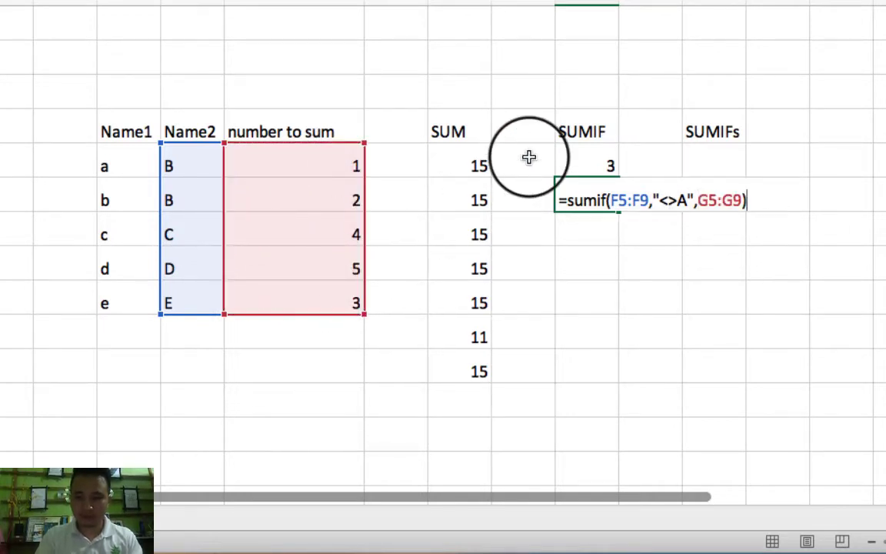
{"action": "key", "text": "Return"}
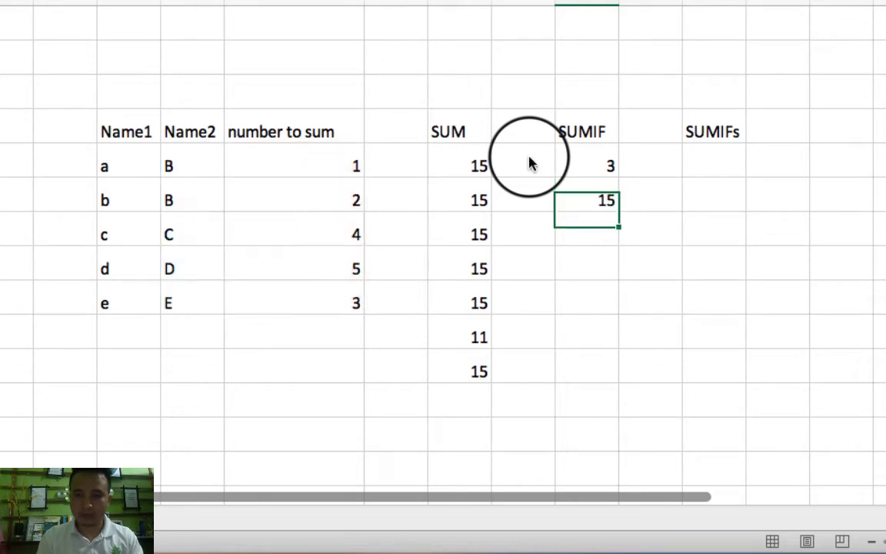
{"action": "left_click", "coordinate": [584, 200]}
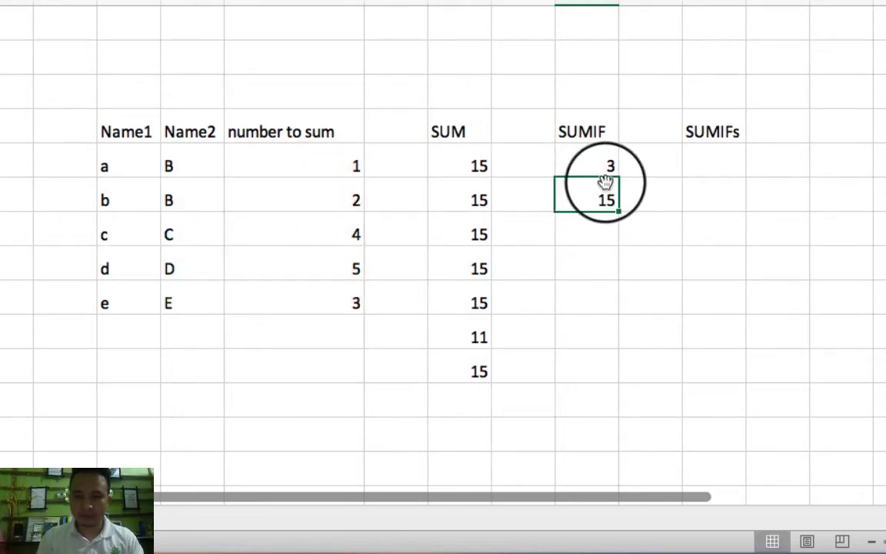
{"action": "double_click", "coordinate": [594, 200]}
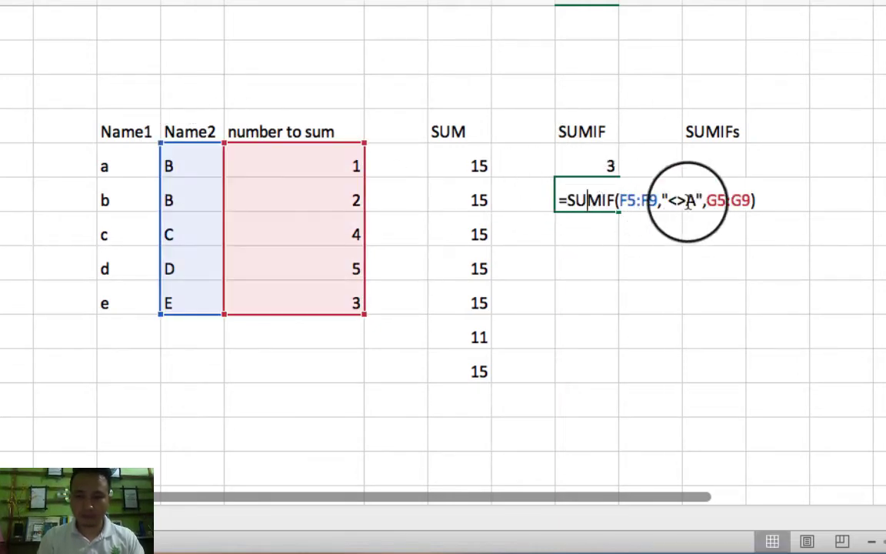
{"action": "key", "text": "Escape"}
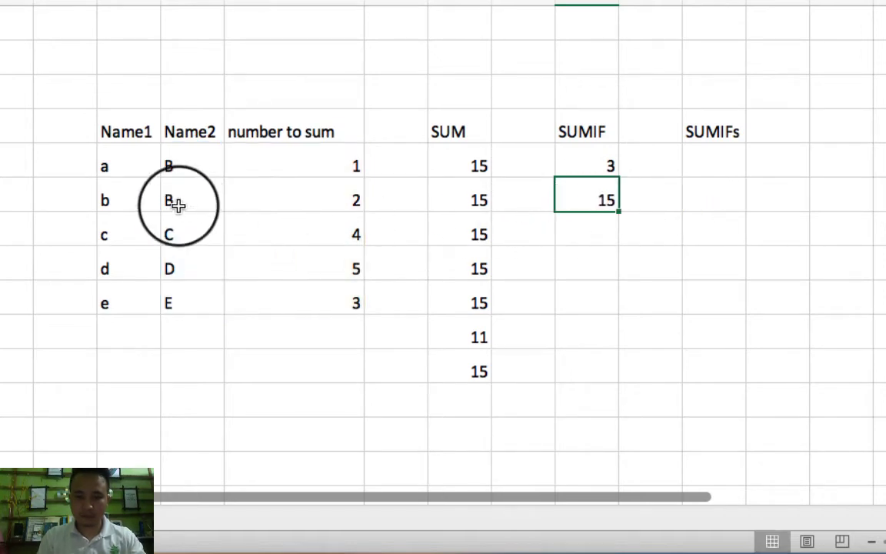
Step: Set the first and last Name2 entries, F5 and F9, to A and check the not-equal SUMIF result in K6
{"action": "left_click", "coordinate": [165, 168]}
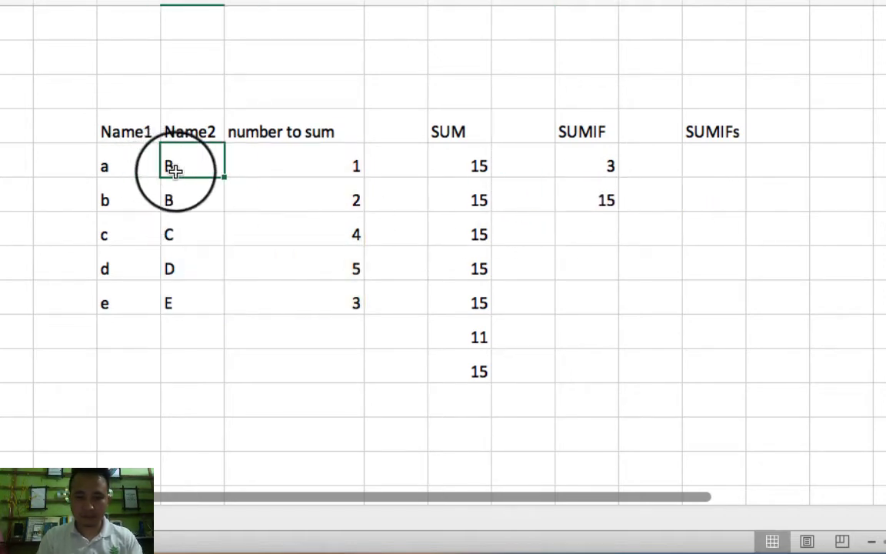
{"action": "type", "text": "A"}
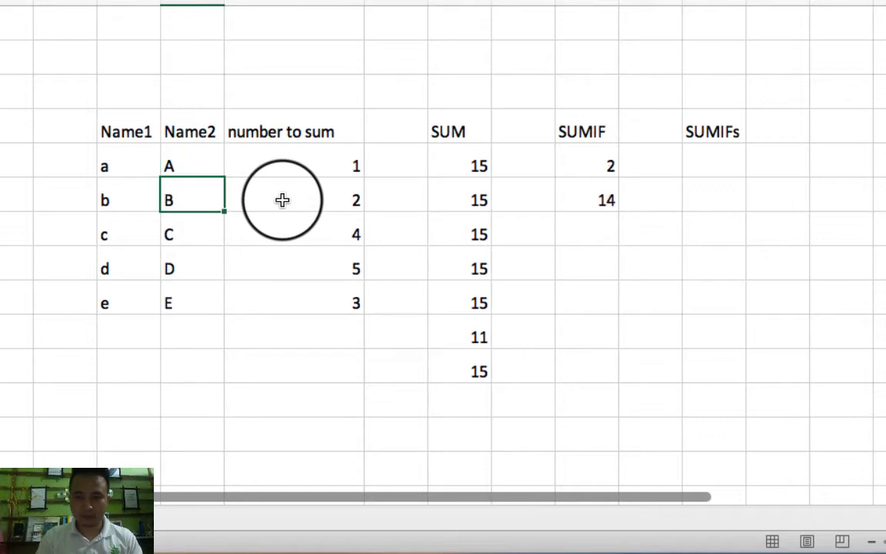
{"action": "left_click", "coordinate": [189, 301]}
{"action": "type", "text": "A"}
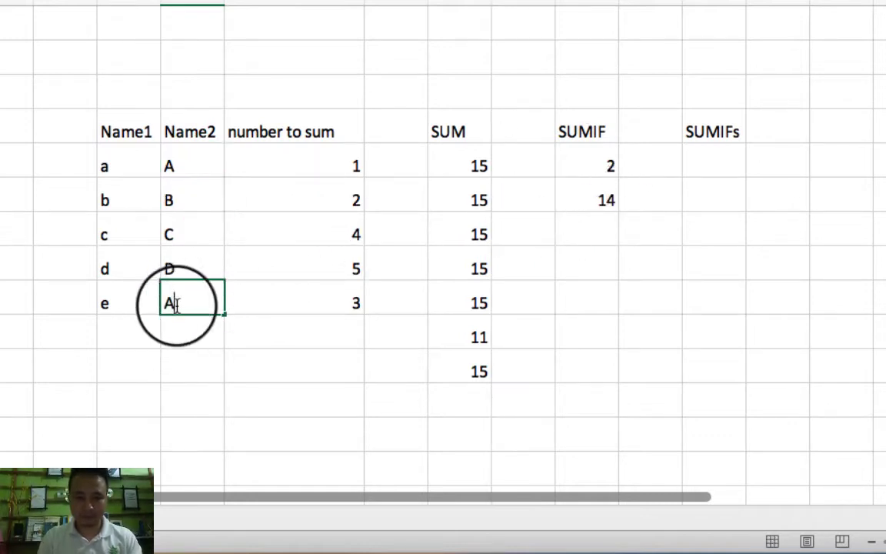
{"action": "left_click", "coordinate": [318, 302]}
{"action": "left_click", "coordinate": [598, 199]}
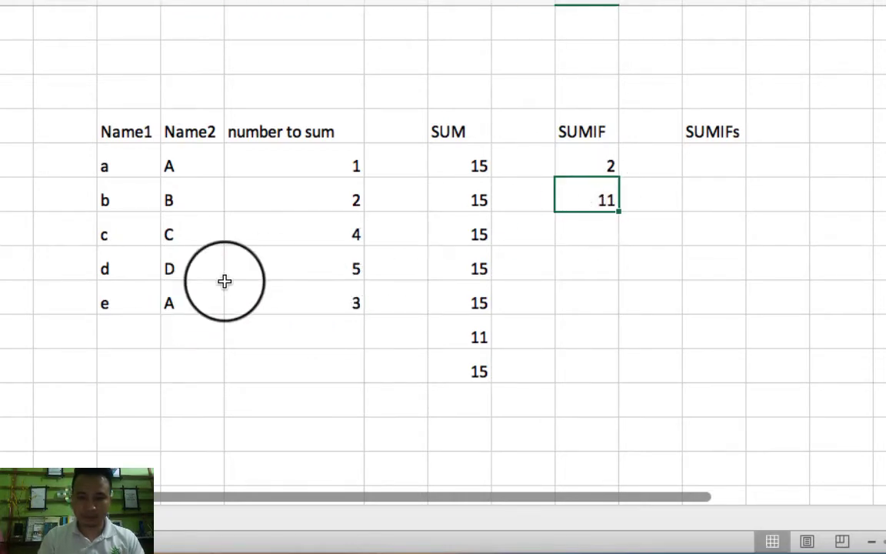
{"action": "left_click", "coordinate": [190, 298]}
{"action": "left_click", "coordinate": [182, 164]}
{"action": "left_click", "coordinate": [175, 303]}
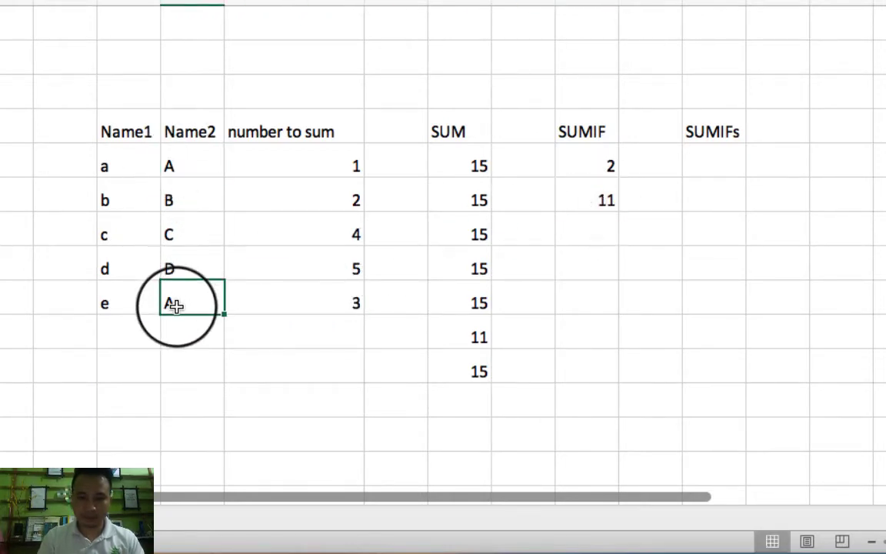
{"action": "left_click", "coordinate": [592, 233]}
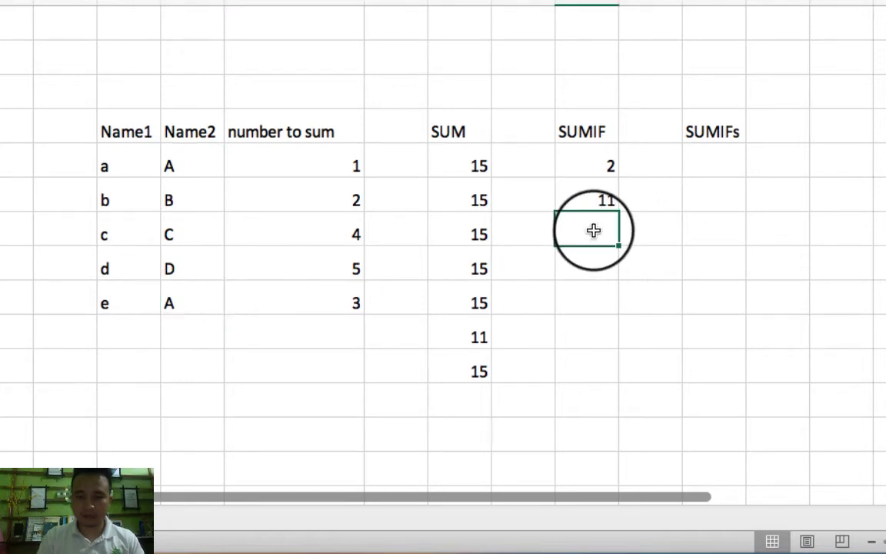
{"action": "type", "text": "="}
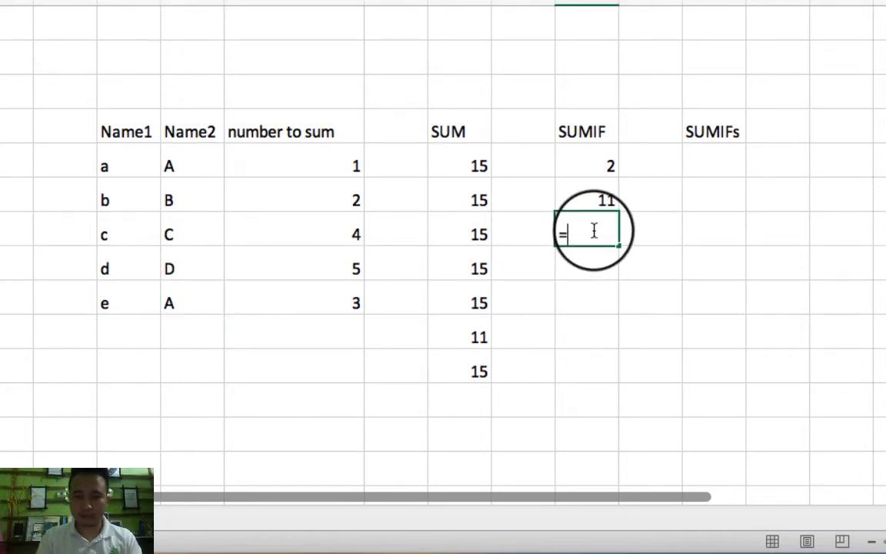
{"action": "type", "text": "if"}
{"action": "key", "text": "BackSpace"}
{"action": "key", "text": "BackSpace"}
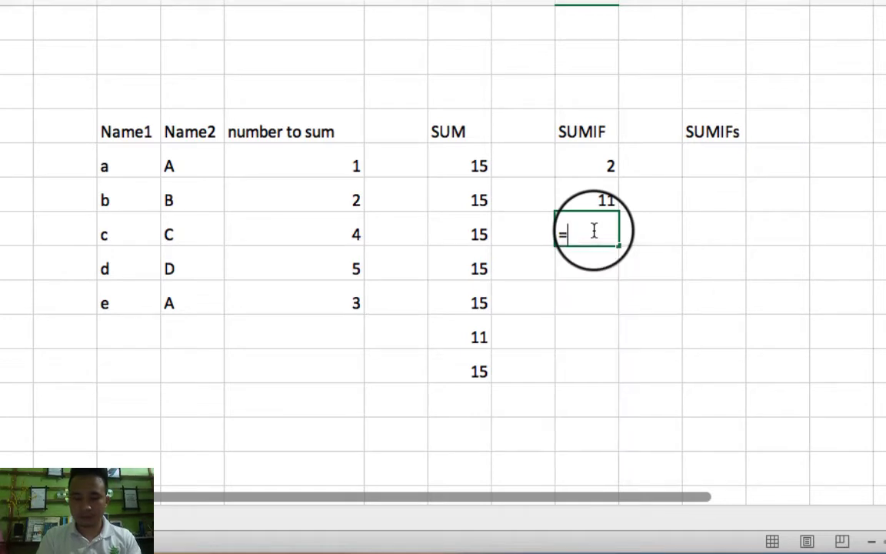
{"action": "type", "text": "sumif"}
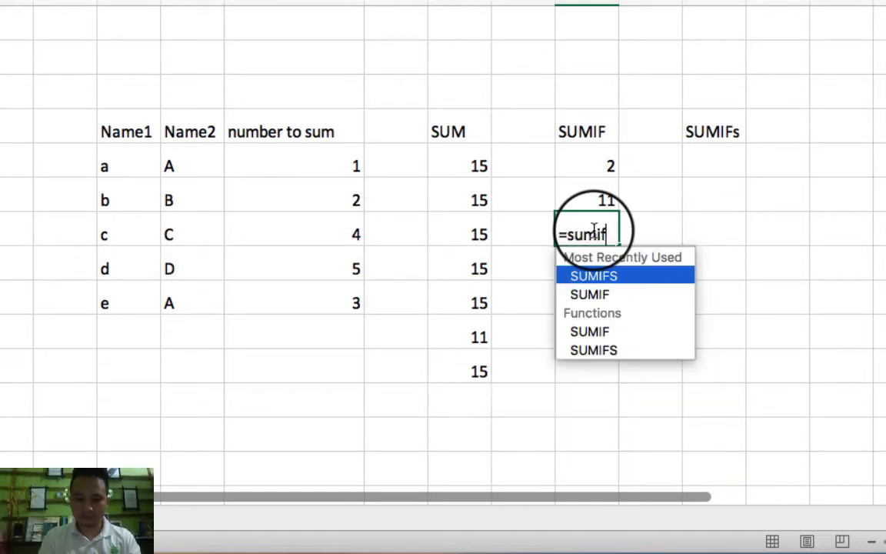
{"action": "key", "text": "Return"}
{"action": "key", "text": "Left"}
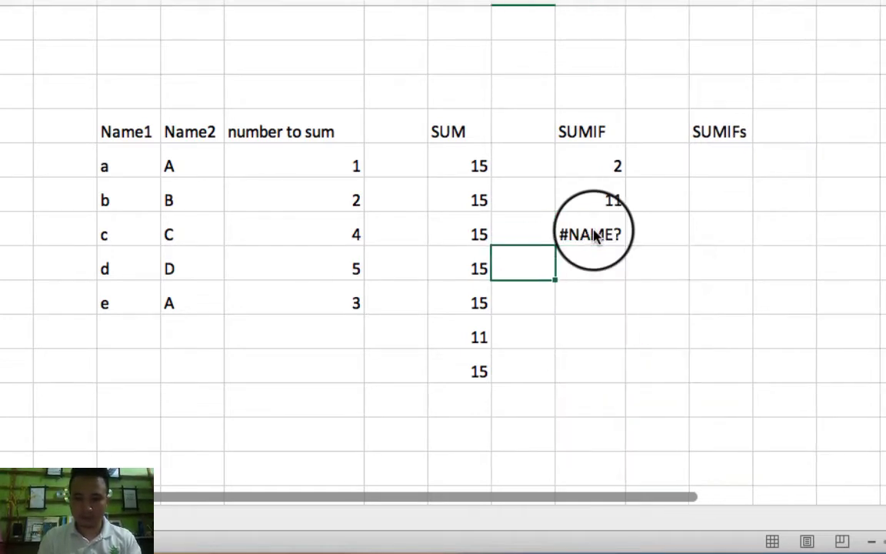
Step: Sum the numbers equal to 4 in K7 with =SUMIF(G5:G9,4,G5:G9) and review the formula's criteria
{"action": "left_click", "coordinate": [618, 241]}
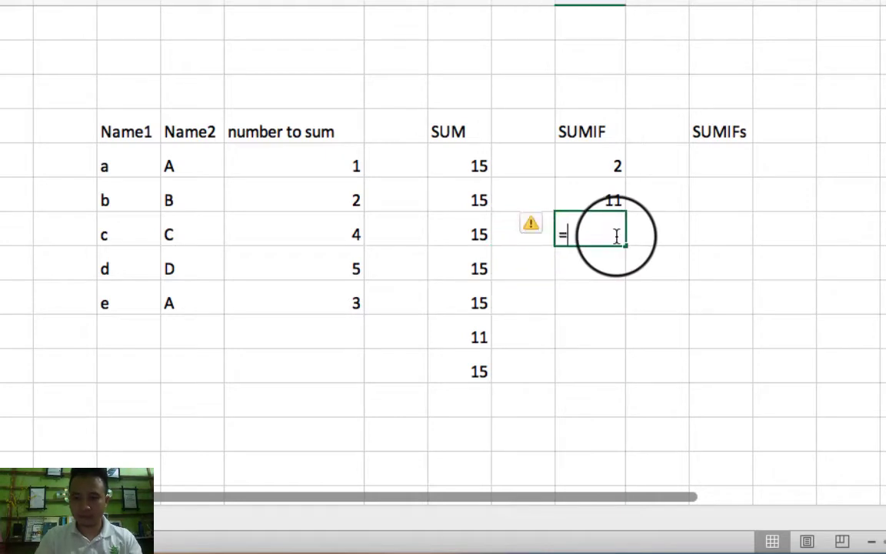
{"action": "type", "text": "=sumif"}
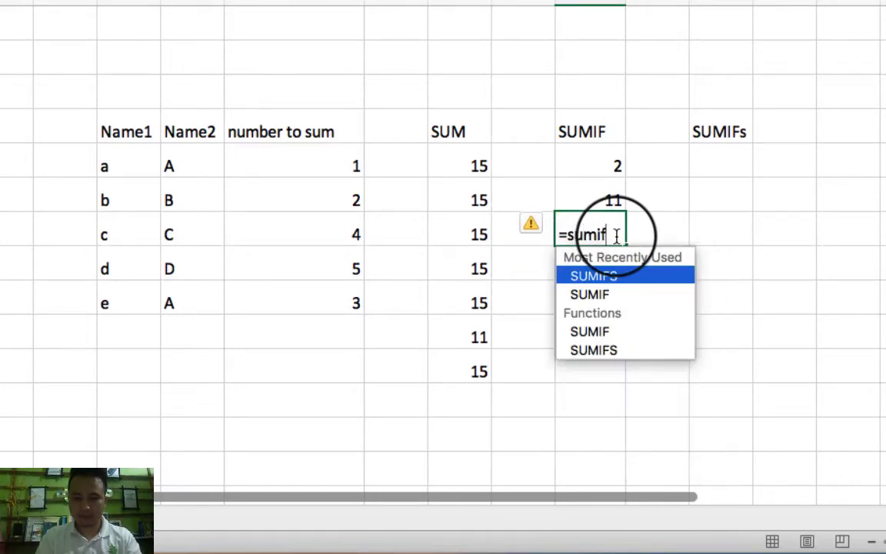
{"action": "key", "text": "Down"}
{"action": "key", "text": "Tab"}
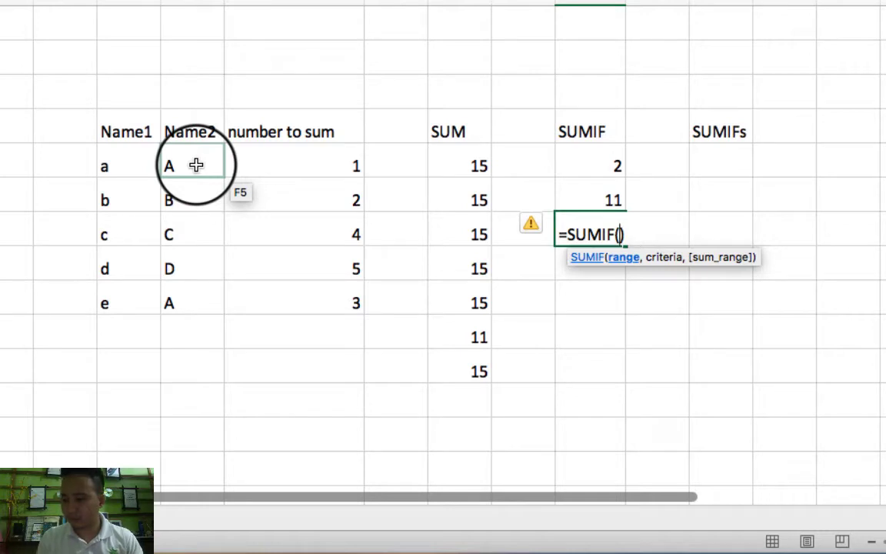
{"action": "left_click_drag", "start_coordinate": [300, 154], "coordinate": [300, 286]}
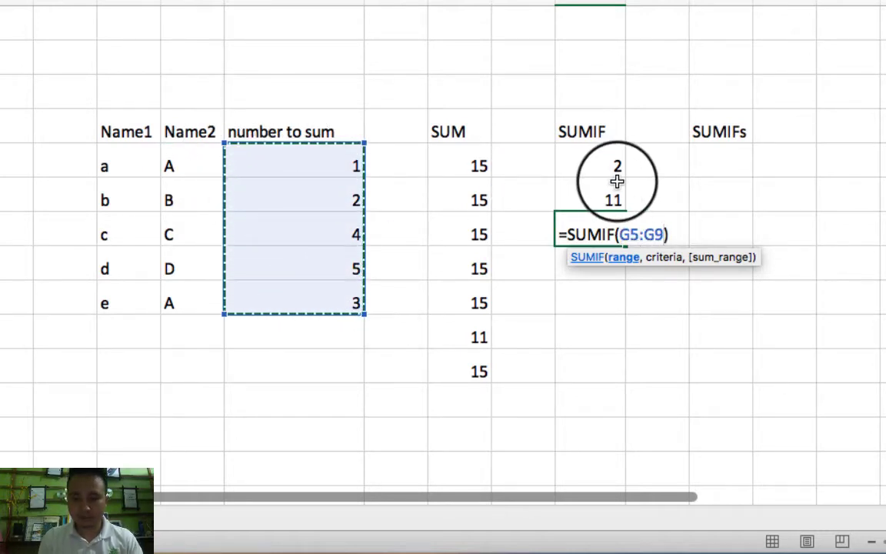
{"action": "type", "text": ",4,"}
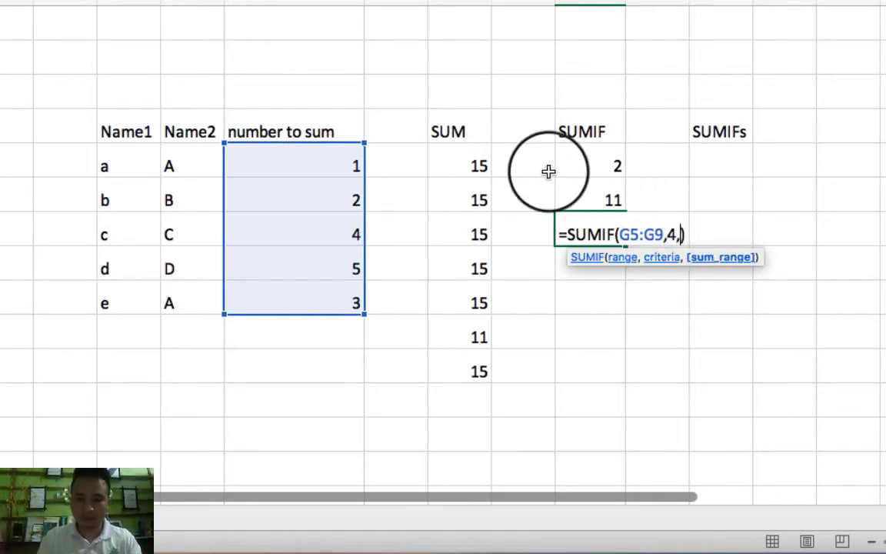
{"action": "left_click_drag", "start_coordinate": [321, 163], "coordinate": [296, 298]}
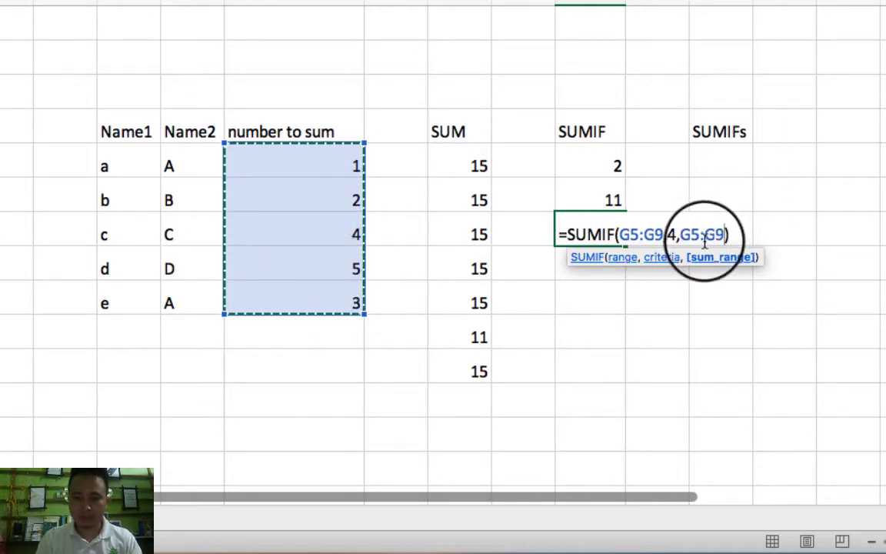
{"action": "key", "text": "Return"}
{"action": "left_click", "coordinate": [606, 236]}
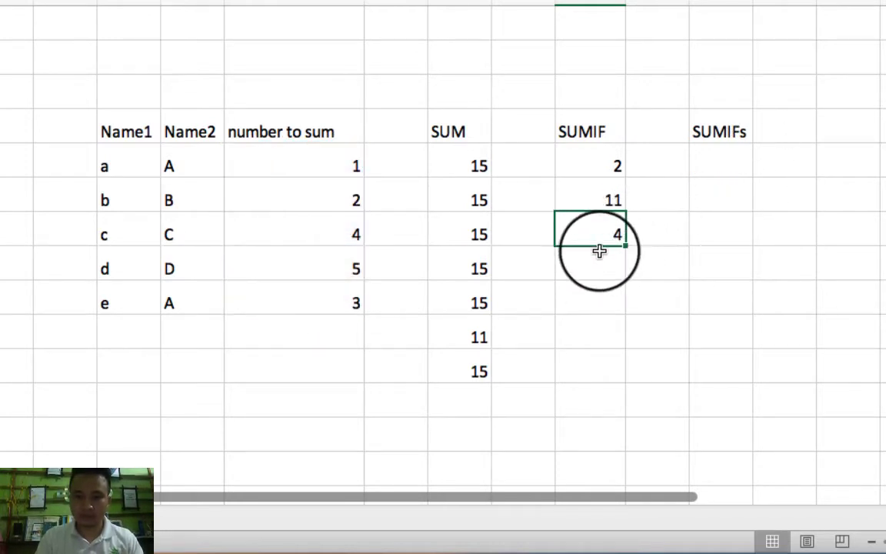
{"action": "double_click", "coordinate": [609, 236]}
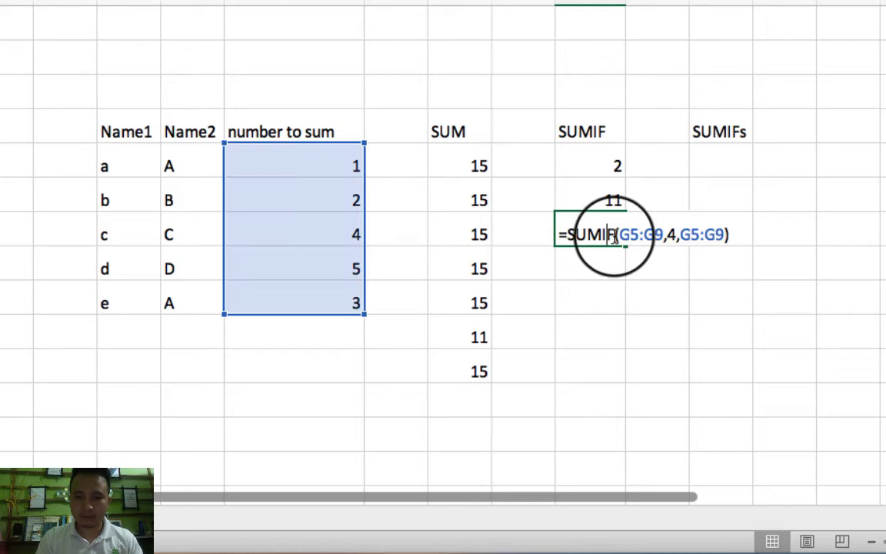
{"action": "left_click", "coordinate": [673, 233]}
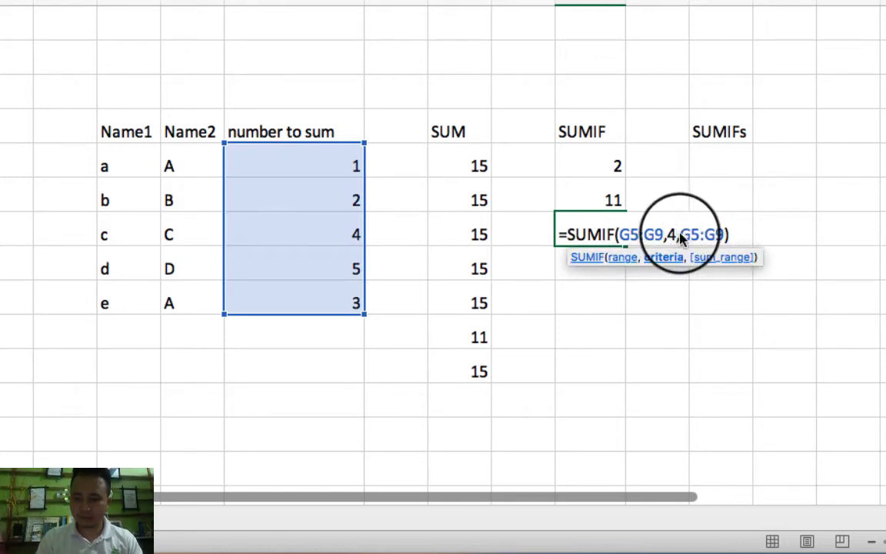
{"action": "key", "text": "Return"}
Step: Change the last number to sum, G9, to 4 and check the SUMIF formula and result in K7
{"action": "left_click", "coordinate": [331, 299]}
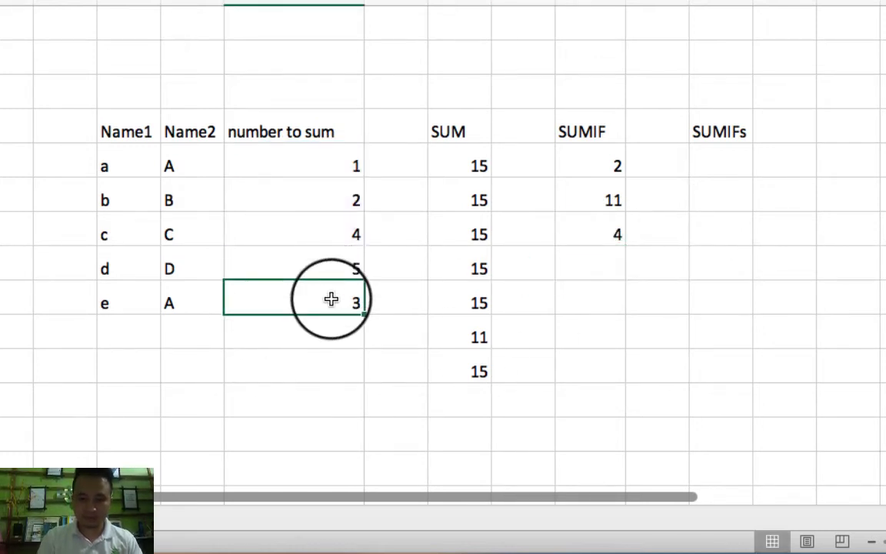
{"action": "left_click", "coordinate": [336, 337]}
{"action": "left_click", "coordinate": [341, 302]}
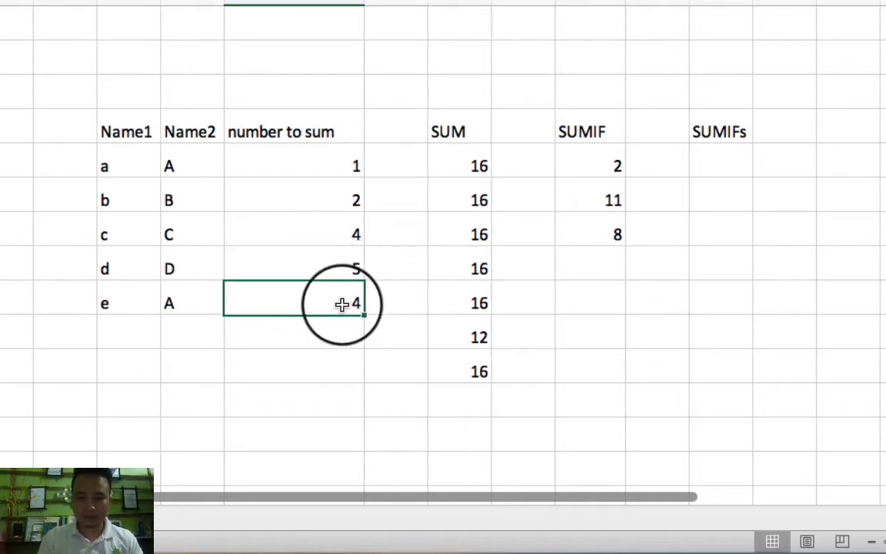
{"action": "left_click", "coordinate": [618, 235]}
{"action": "double_click", "coordinate": [618, 229]}
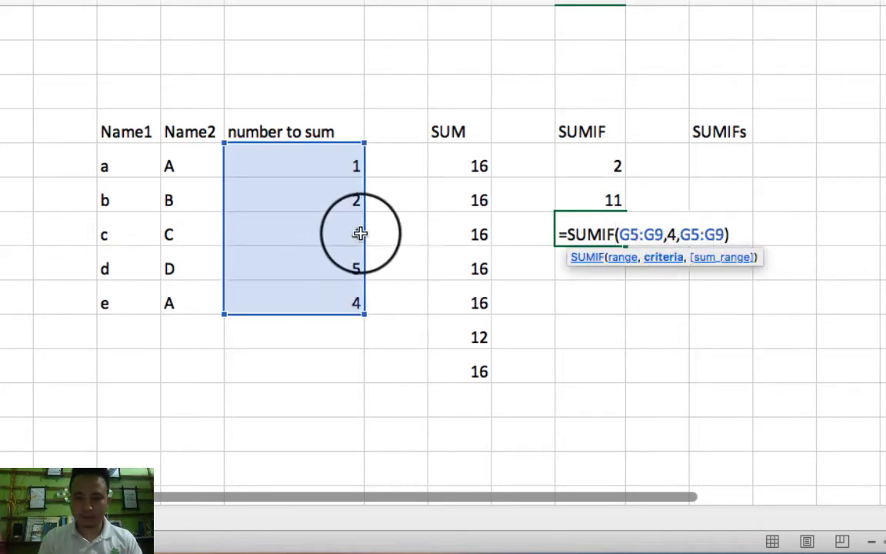
{"action": "left_click", "coordinate": [729, 233]}
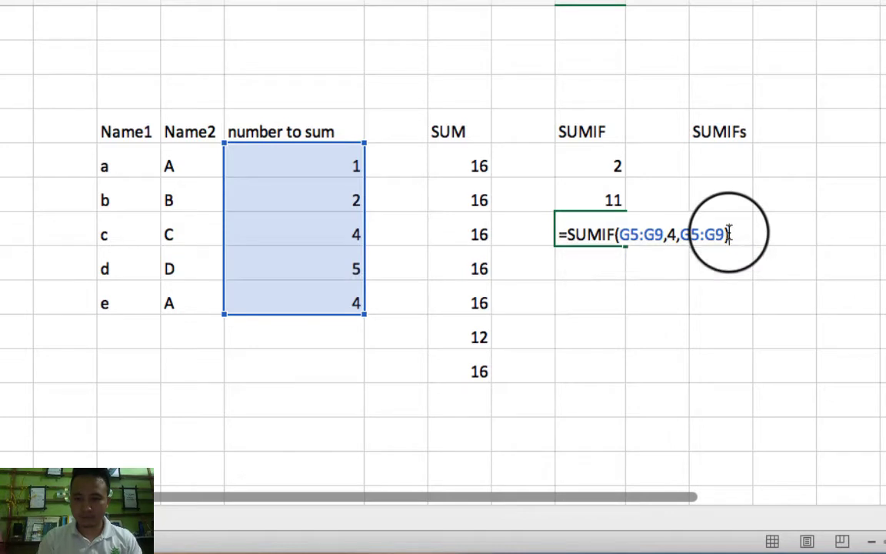
{"action": "key", "text": "Return"}
{"action": "left_click", "coordinate": [609, 234]}
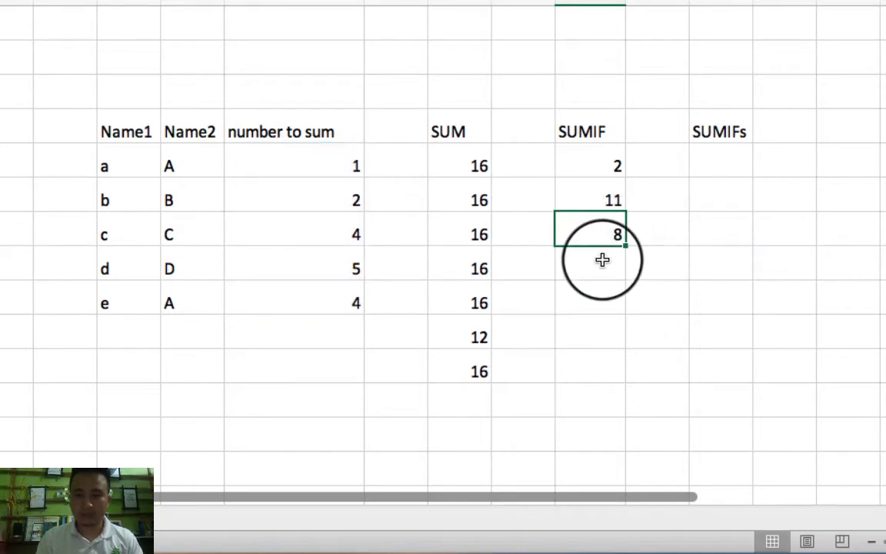
Step: Sum the numbers greater than 2 in K8 with =sumif(G5:G9,">2",G5:G9)
{"action": "left_click", "coordinate": [602, 261]}
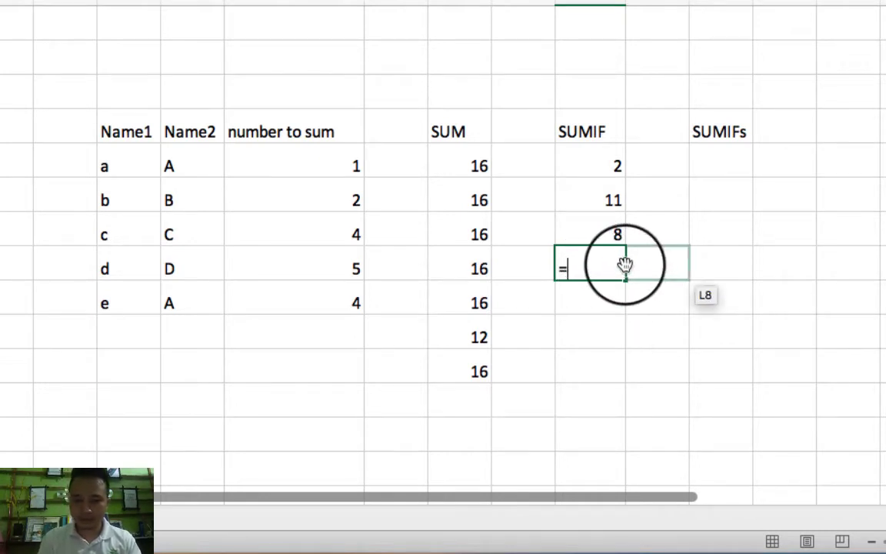
{"action": "type", "text": "sum"}
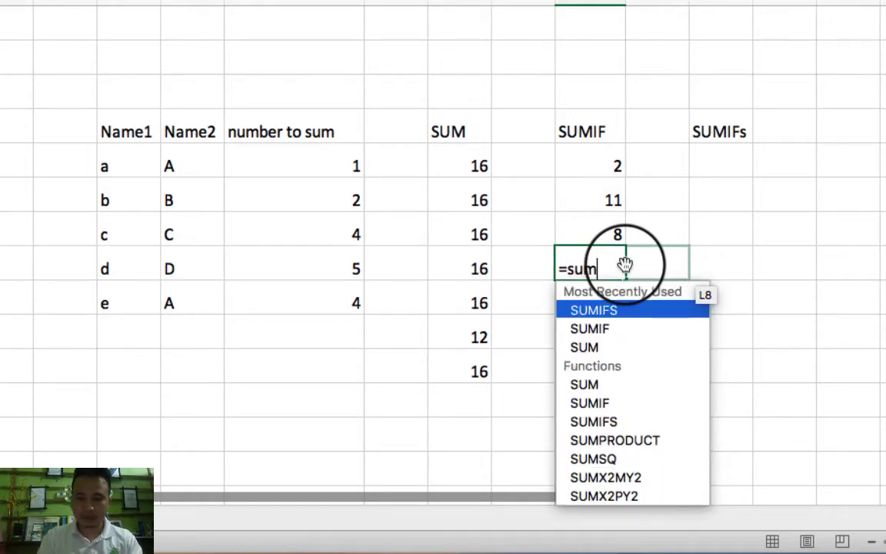
{"action": "type", "text": "if("}
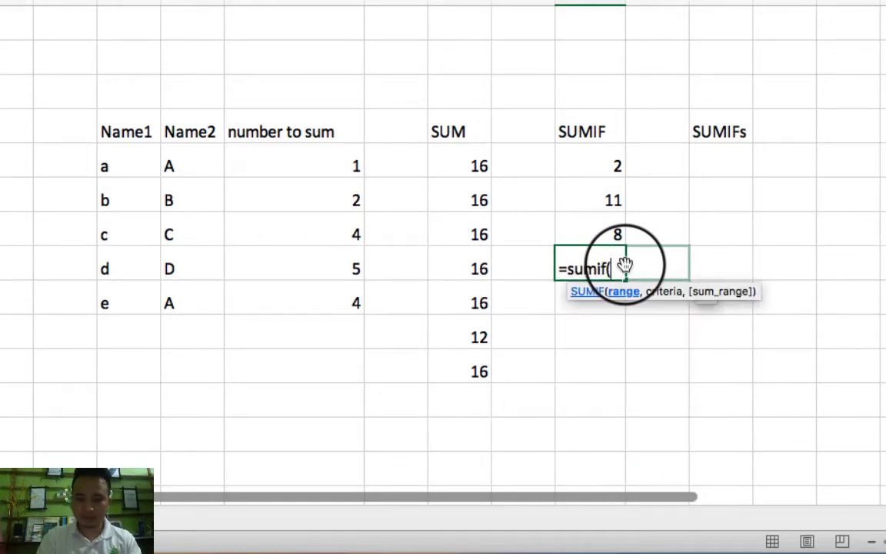
{"action": "left_click_drag", "start_coordinate": [326, 146], "coordinate": [322, 304]}
{"action": "type", "text": ",\">2"}
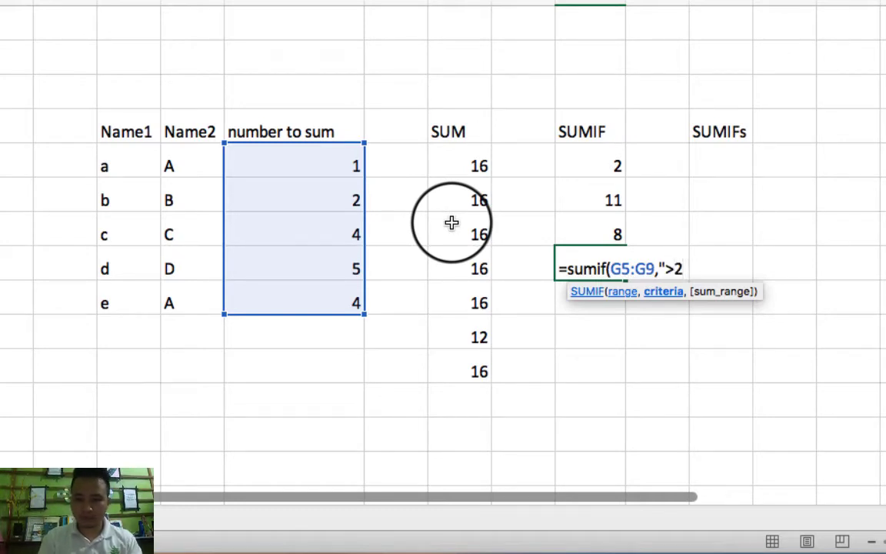
{"action": "type", "text": "\","}
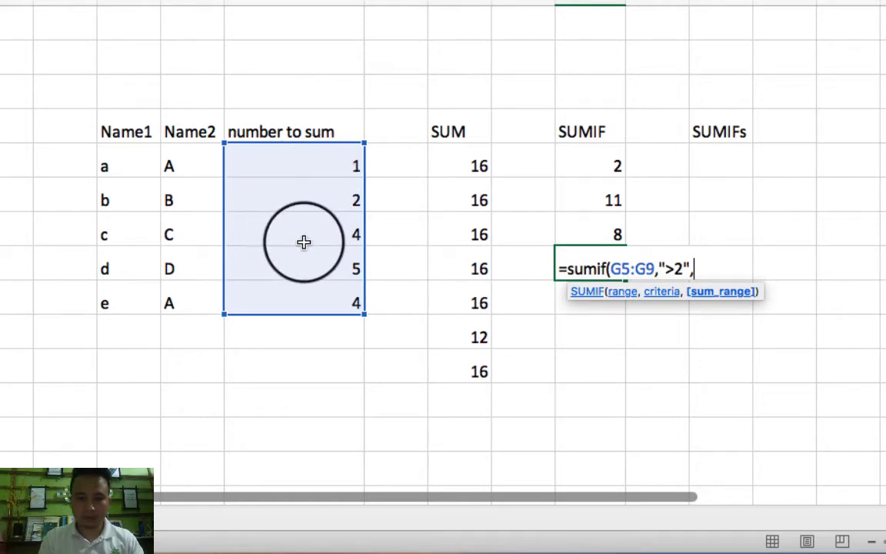
{"action": "left_click_drag", "start_coordinate": [308, 162], "coordinate": [304, 293]}
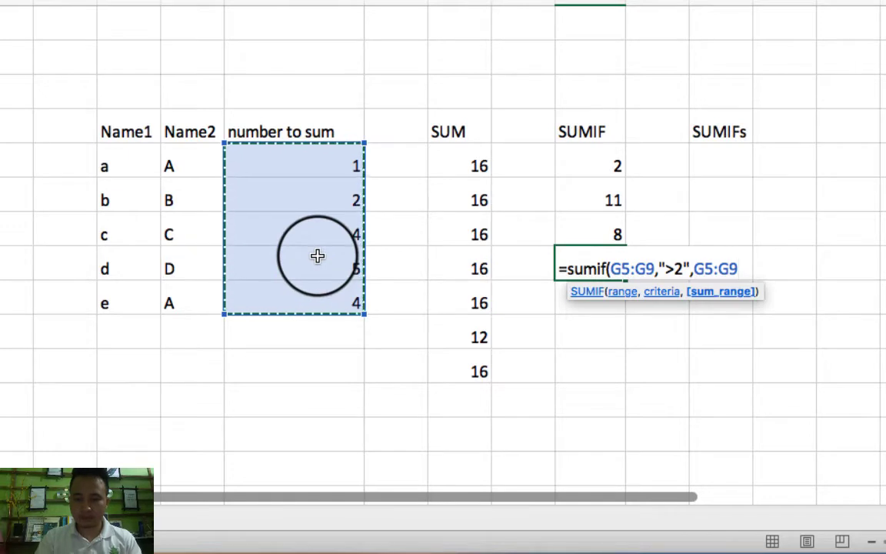
{"action": "type", "text": ")"}
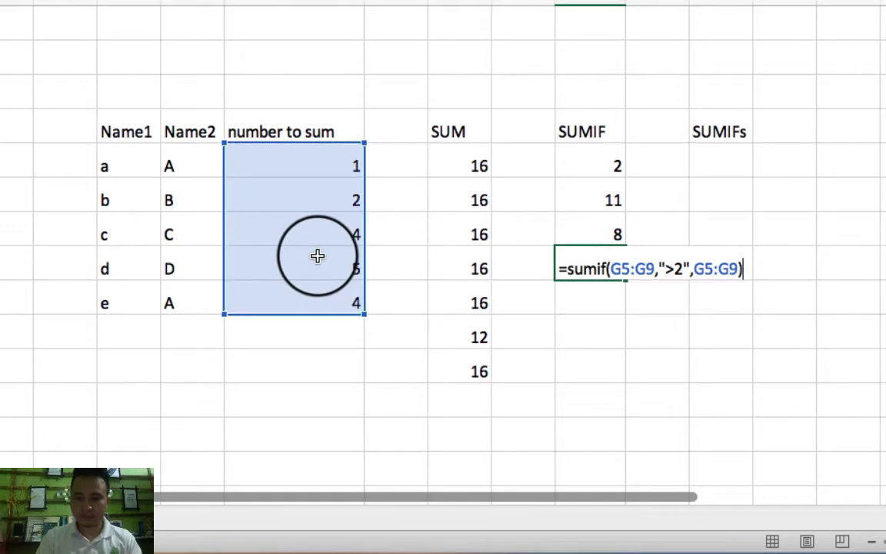
{"action": "key", "text": "Return"}
{"action": "left_click", "coordinate": [621, 265]}
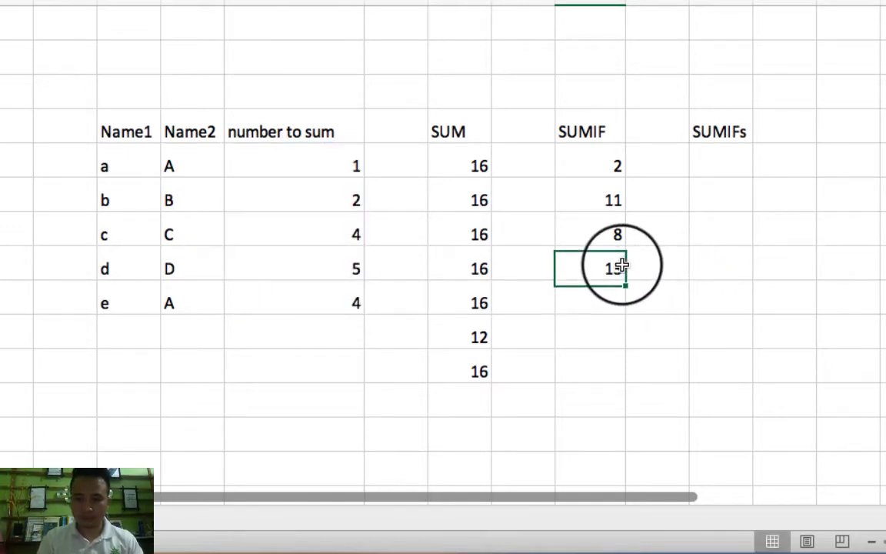
Step: Compare the SUMIF result in K8 with the numbers greater than 2 in G7:G9
{"action": "left_click", "coordinate": [339, 166]}
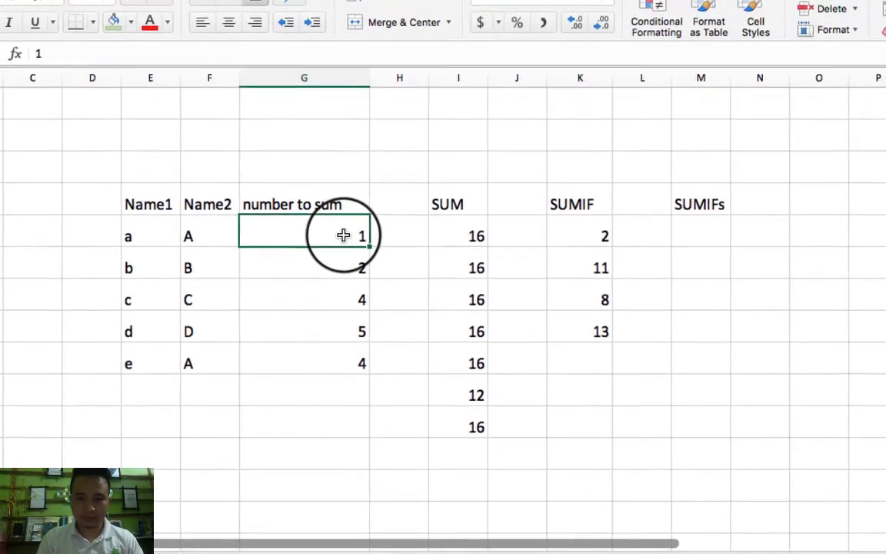
{"action": "left_click", "coordinate": [343, 300]}
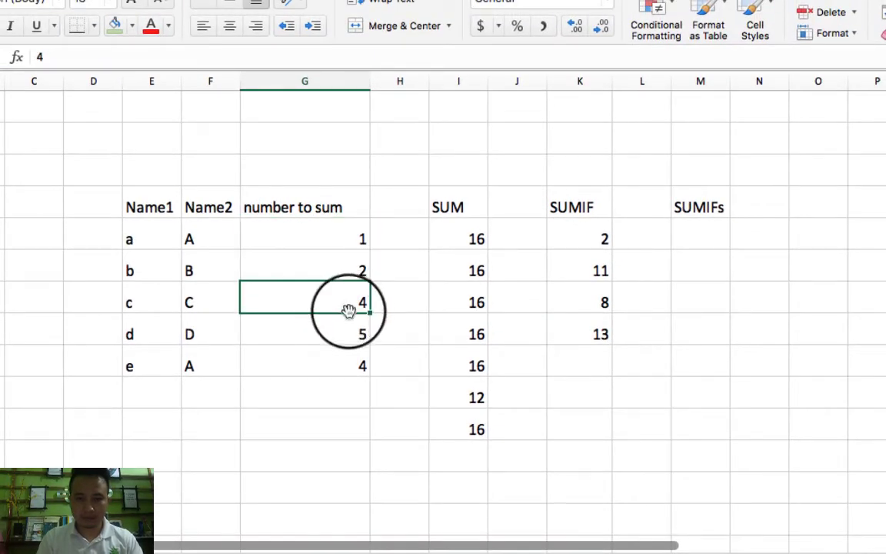
{"action": "left_click", "coordinate": [343, 330], "text": "super"}
{"action": "left_click", "coordinate": [337, 365], "text": "super"}
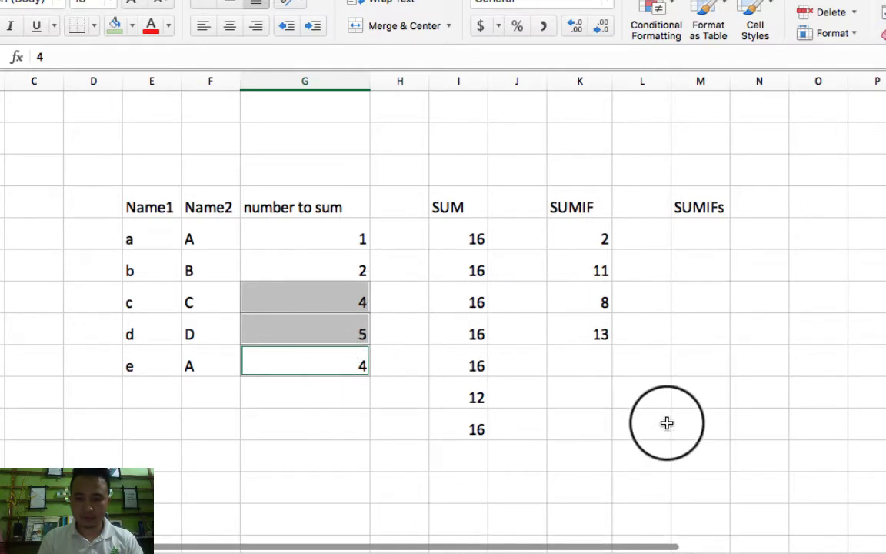
{"action": "left_click", "coordinate": [589, 330]}
{"action": "left_click", "coordinate": [684, 232]}
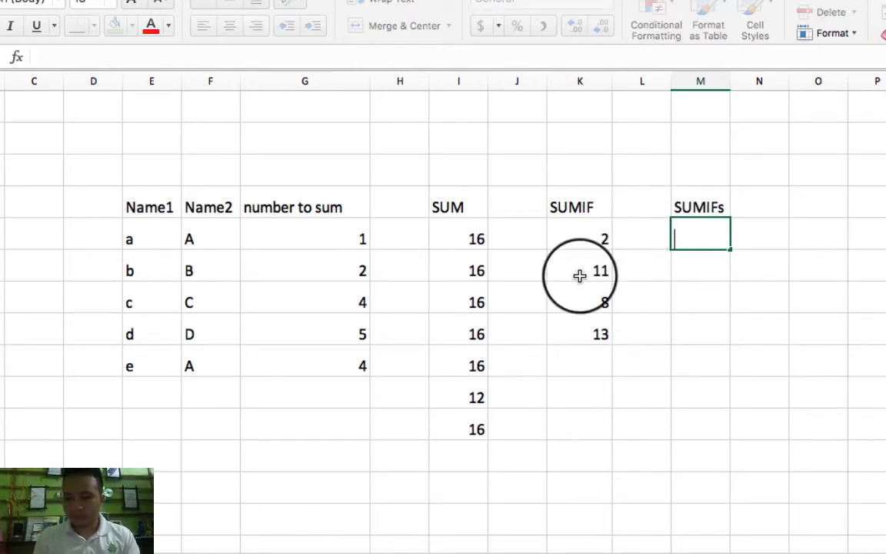
Step: Enter a SUMIF in K9 that sums G5:G9 where Name2 is A: =sumif(F5:F9,"A",G5:G9)
{"action": "left_click", "coordinate": [581, 369]}
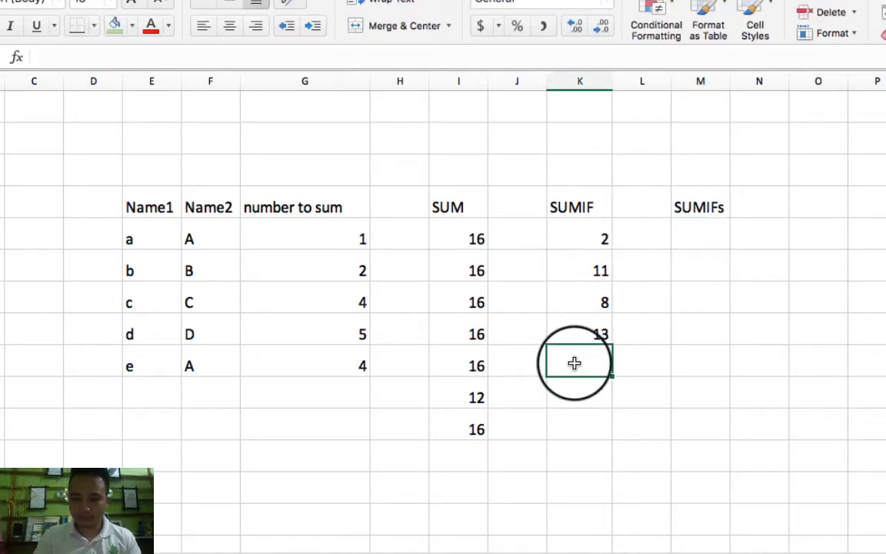
{"action": "type", "text": "="}
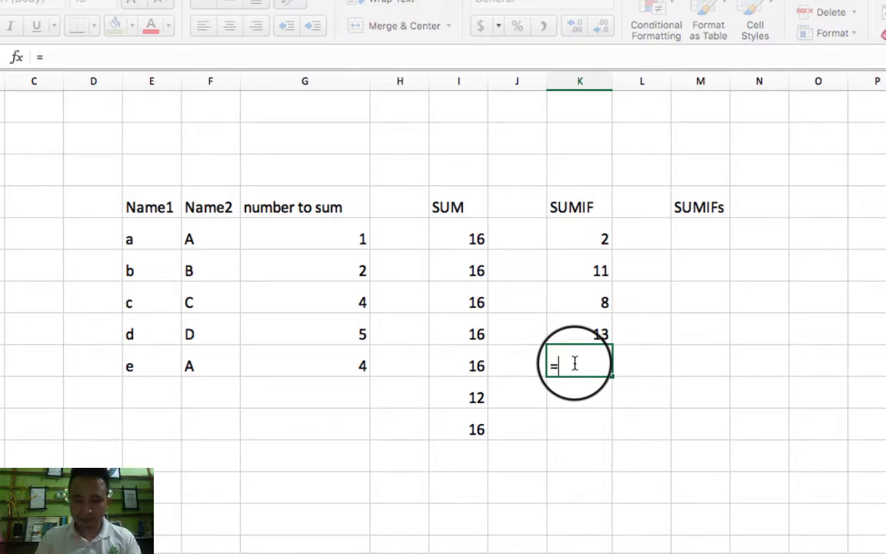
{"action": "type", "text": "sum("}
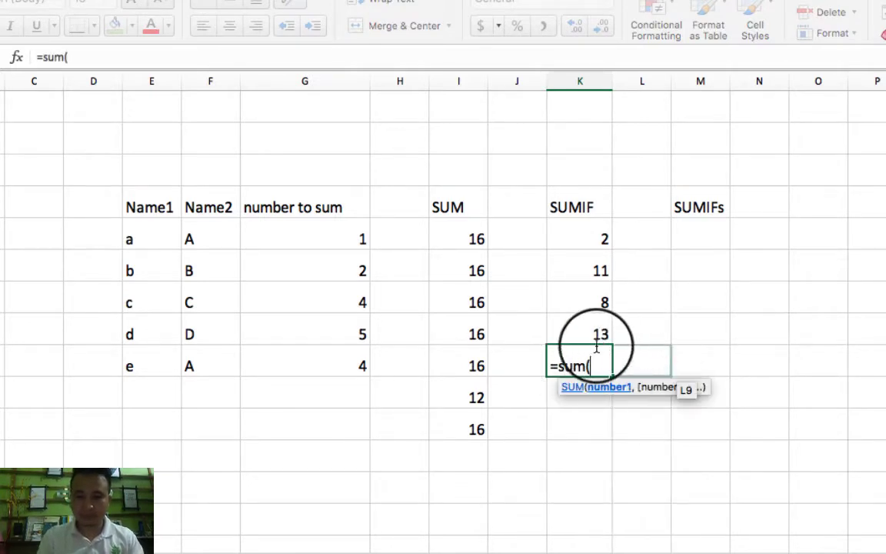
{"action": "key", "text": "BackSpace"}
{"action": "type", "text": "i"}
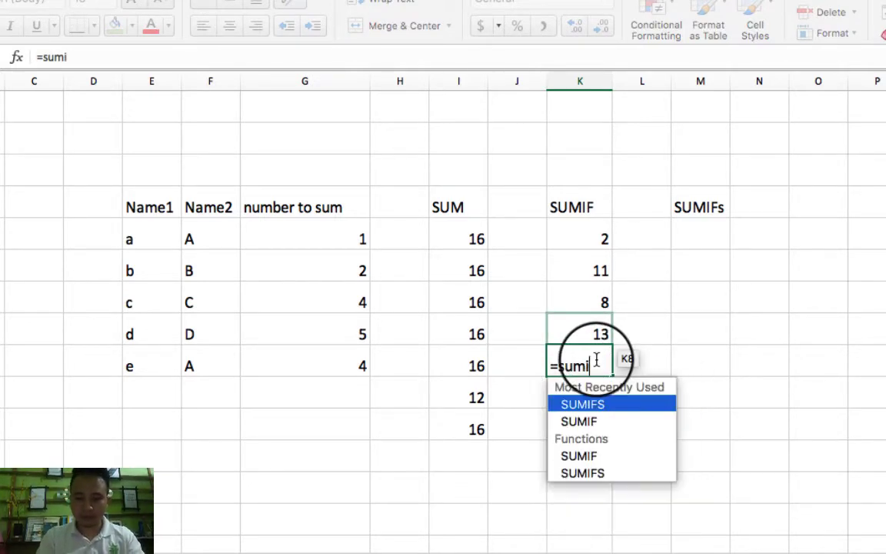
{"action": "type", "text": "f("}
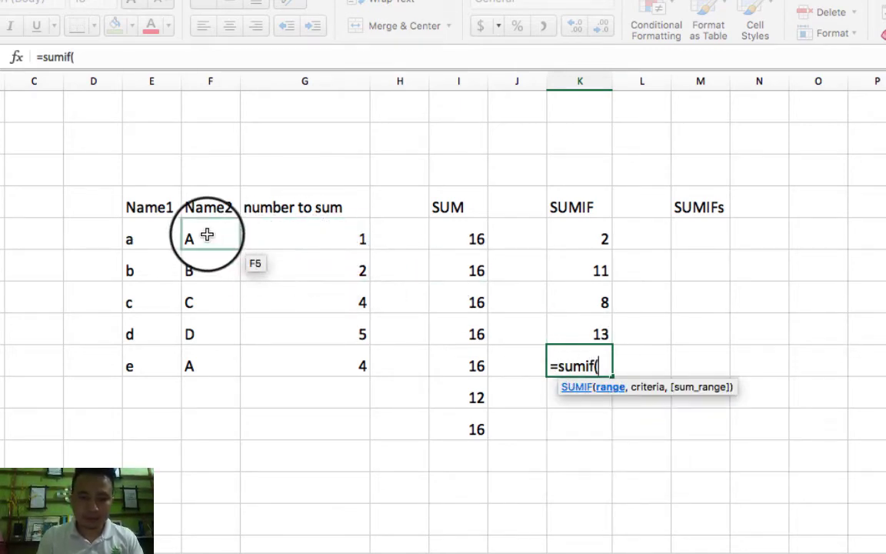
{"action": "left_click_drag", "start_coordinate": [207, 235], "coordinate": [212, 365]}
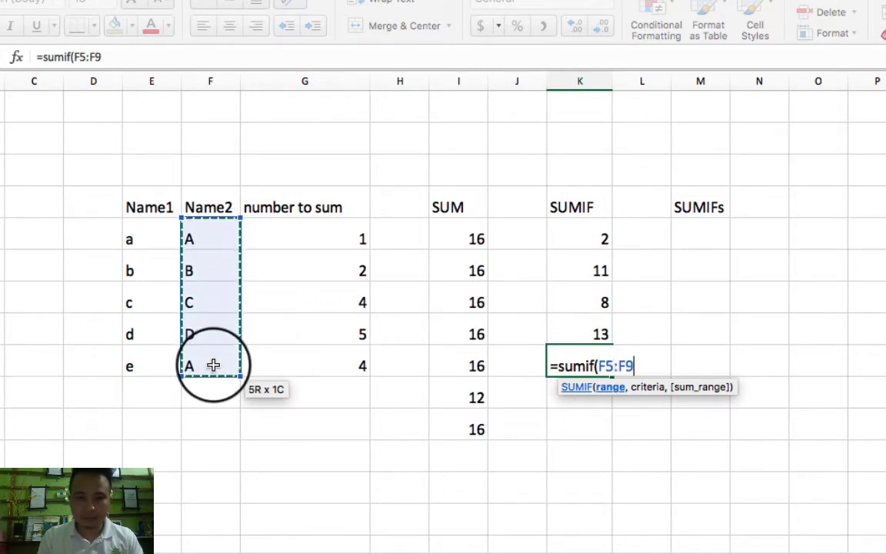
{"action": "type", "text": ","}
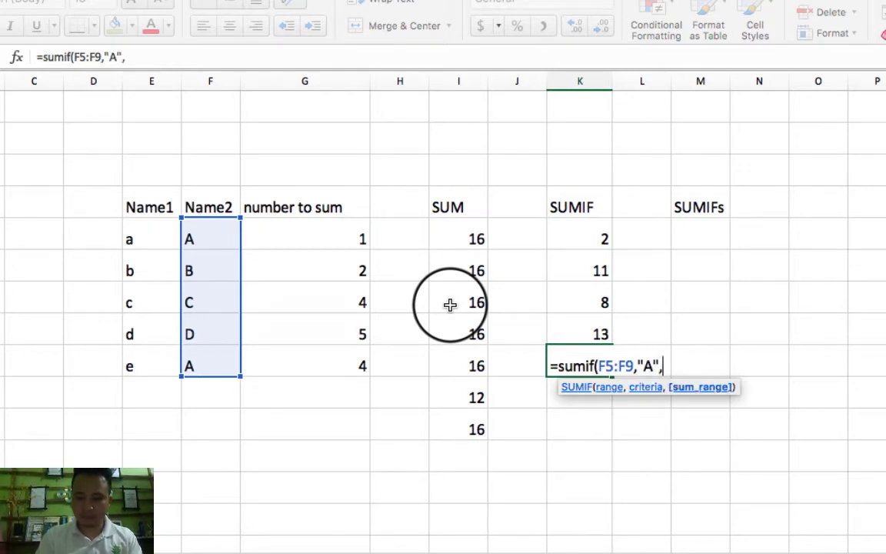
{"action": "type", "text": "\"A\","}
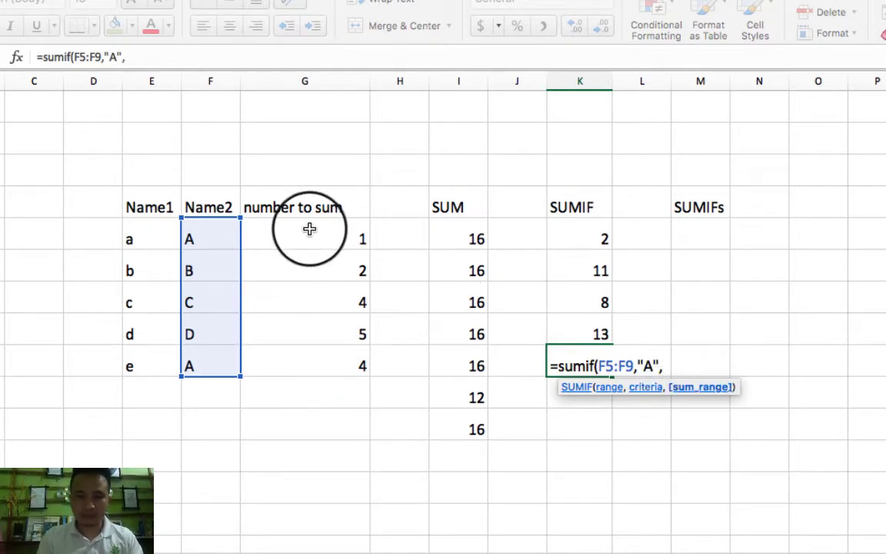
{"action": "left_click_drag", "start_coordinate": [308, 229], "coordinate": [310, 358]}
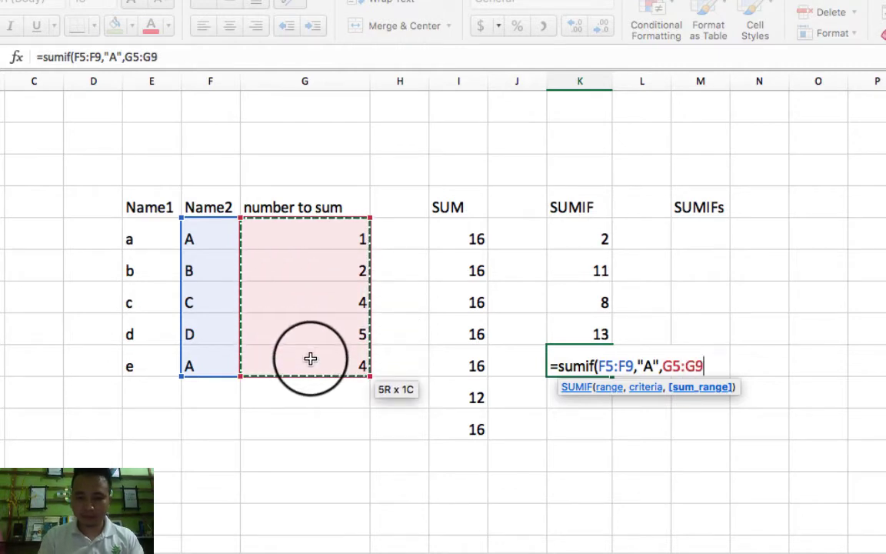
{"action": "type", "text": ",G5:G9)"}
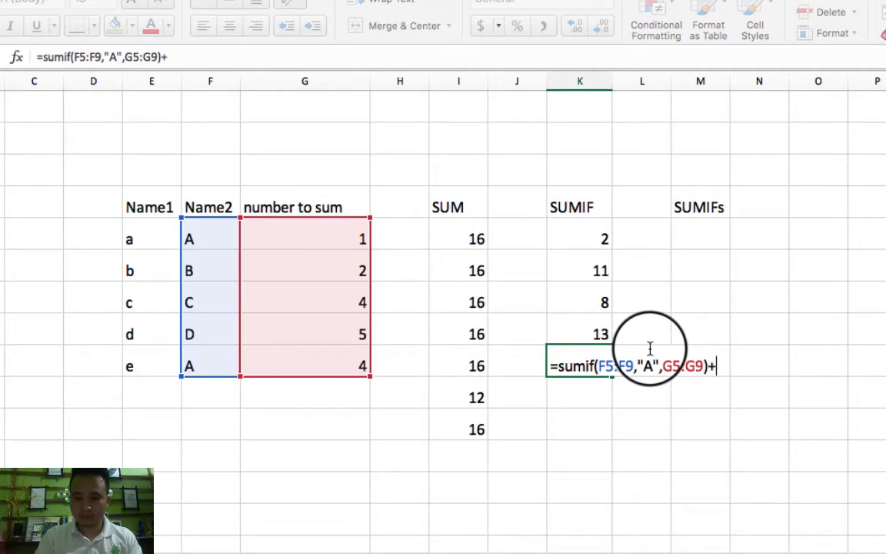
Step: Add a second SUMIF for Name2 B to the K9 formula, +SUMIF(F5:F9,"B",G5:G9), and complete the entry
{"action": "type", "text": "+sumif"}
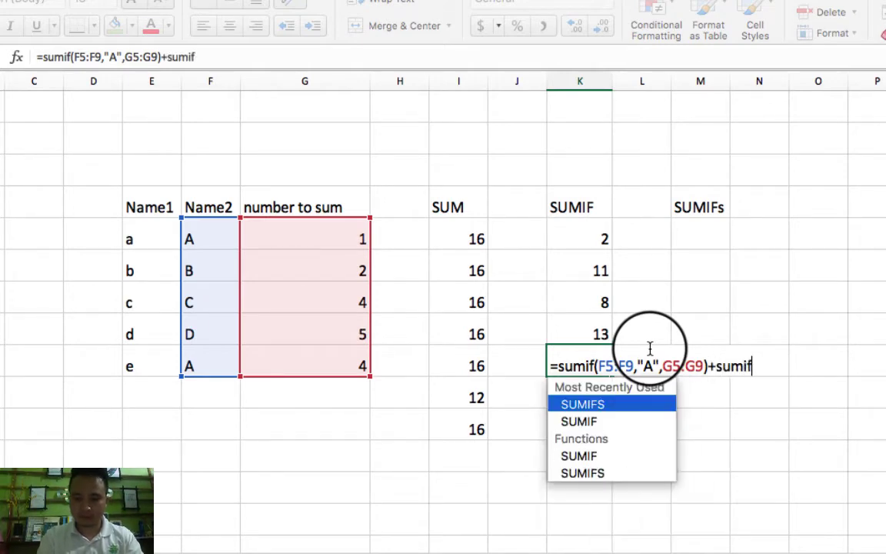
{"action": "key", "text": "Down"}
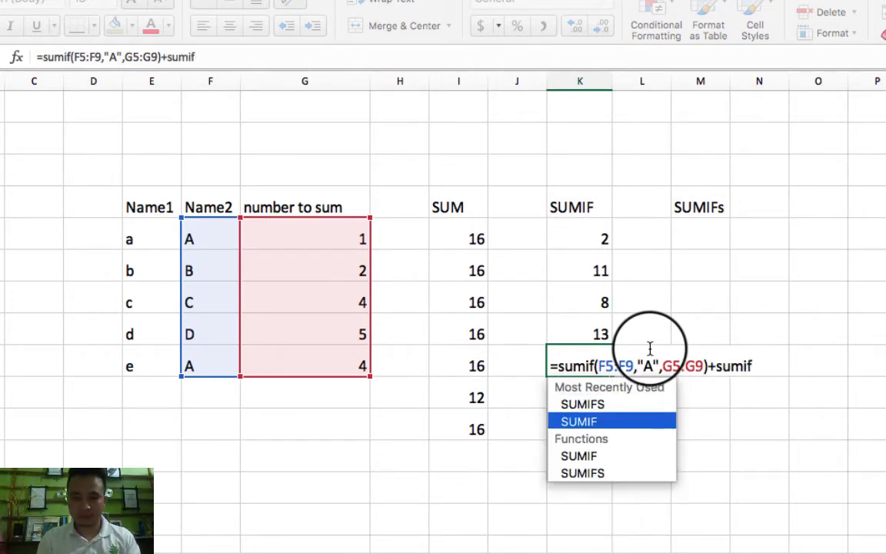
{"action": "key", "text": "Tab"}
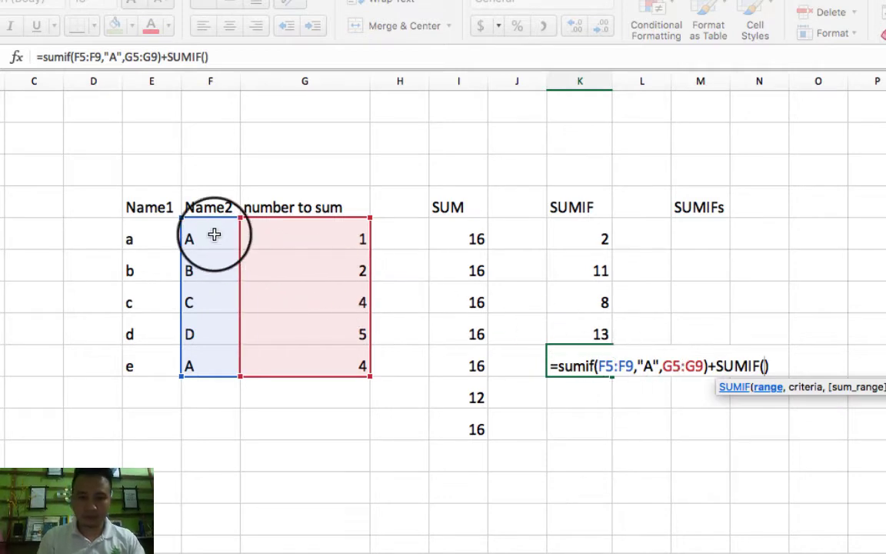
{"action": "left_click_drag", "start_coordinate": [214, 235], "coordinate": [216, 364]}
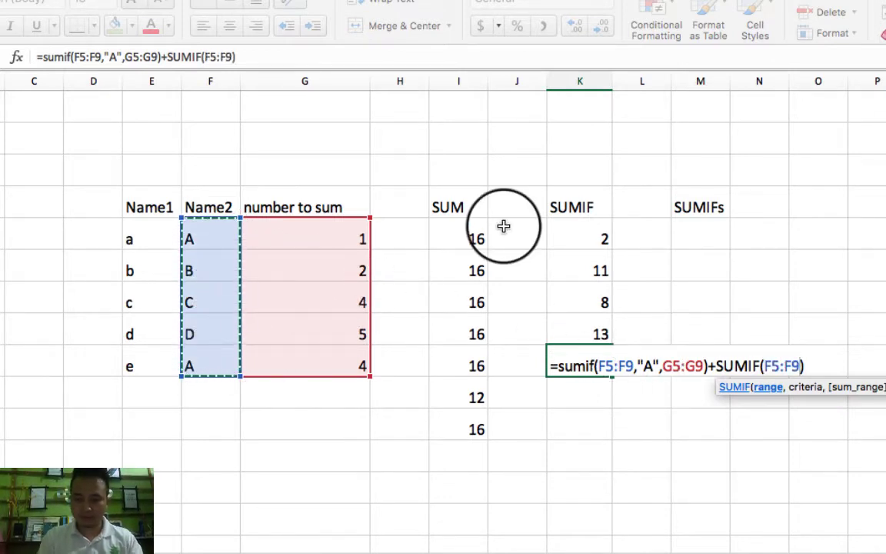
{"action": "type", "text": ","}
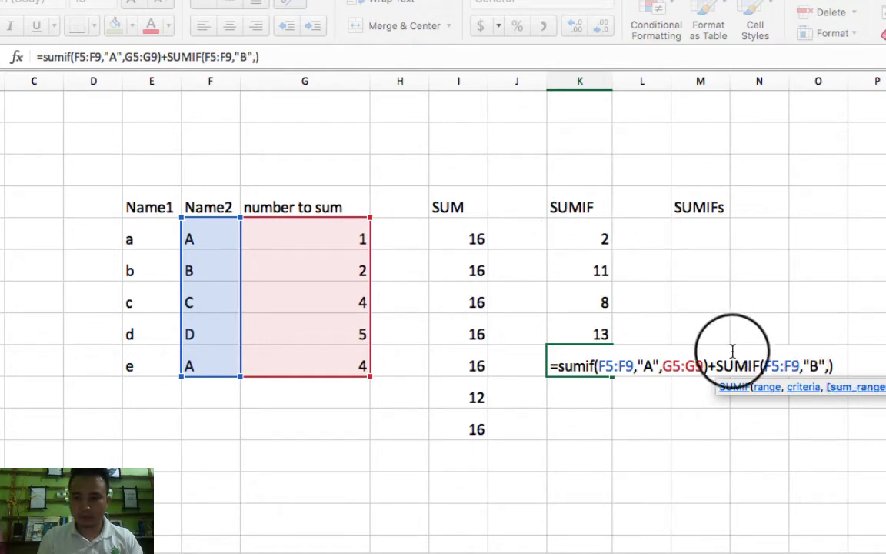
{"action": "type", "text": "\"B\","}
{"action": "left_click_drag", "start_coordinate": [331, 238], "coordinate": [332, 361]}
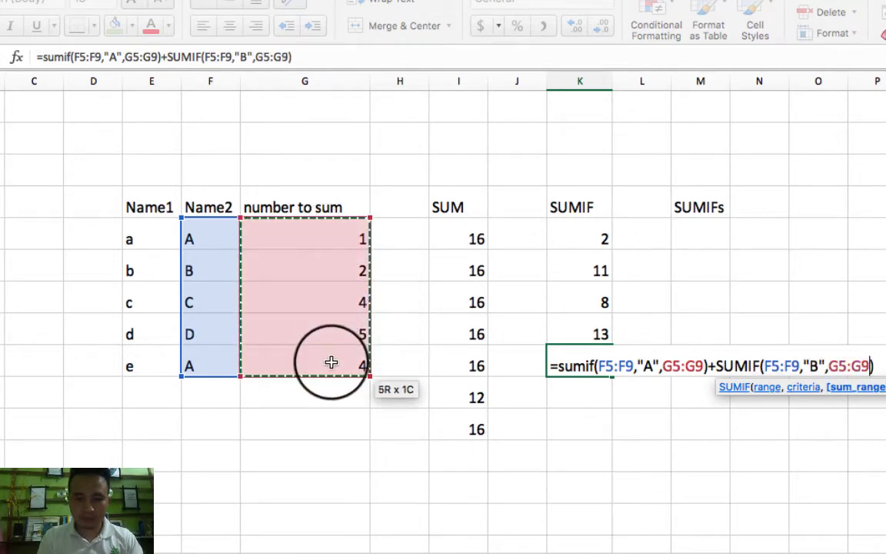
{"action": "type", "text": ")"}
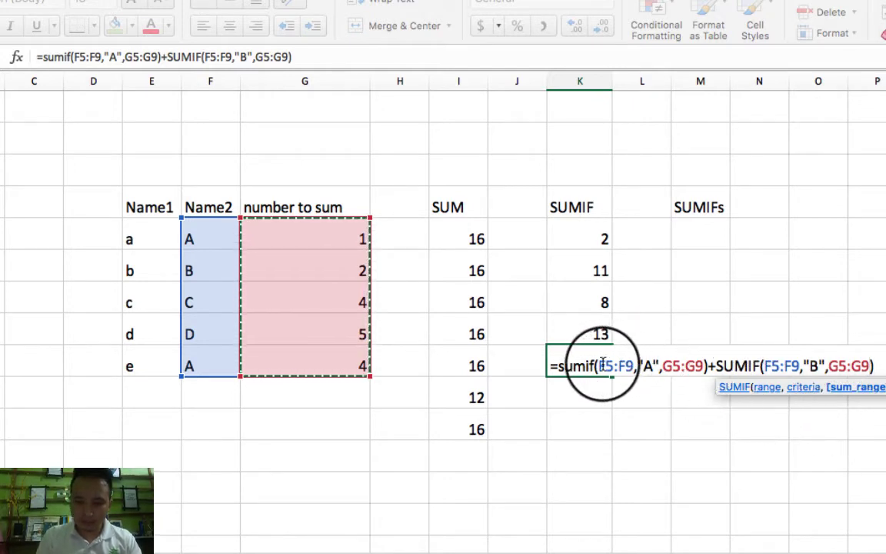
{"action": "left_click_drag", "start_coordinate": [603, 364], "coordinate": [694, 365]}
{"action": "left_click_drag", "start_coordinate": [765, 364], "coordinate": [869, 364]}
{"action": "key", "text": "Return"}
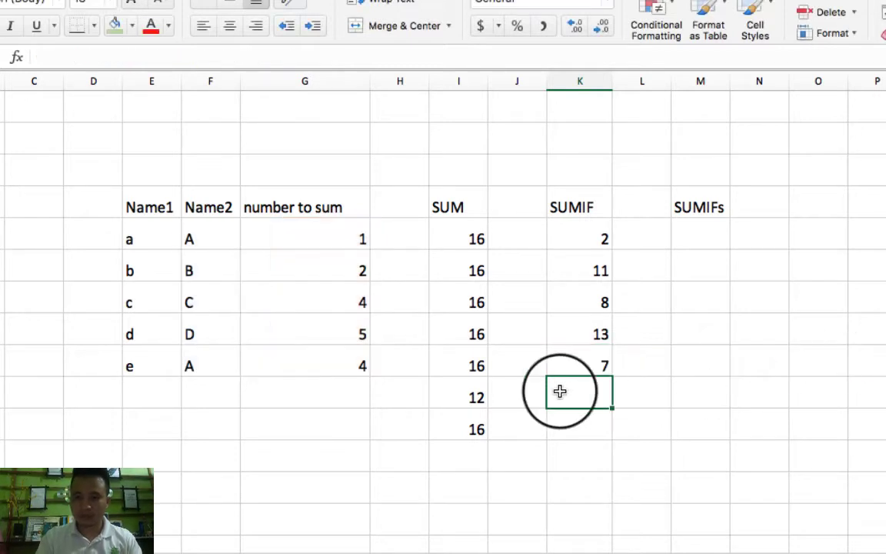
Step: Check the combined SUMIF formula in K9 against the numbers for A and B in G5, G9 and G6
{"action": "left_click", "coordinate": [589, 367]}
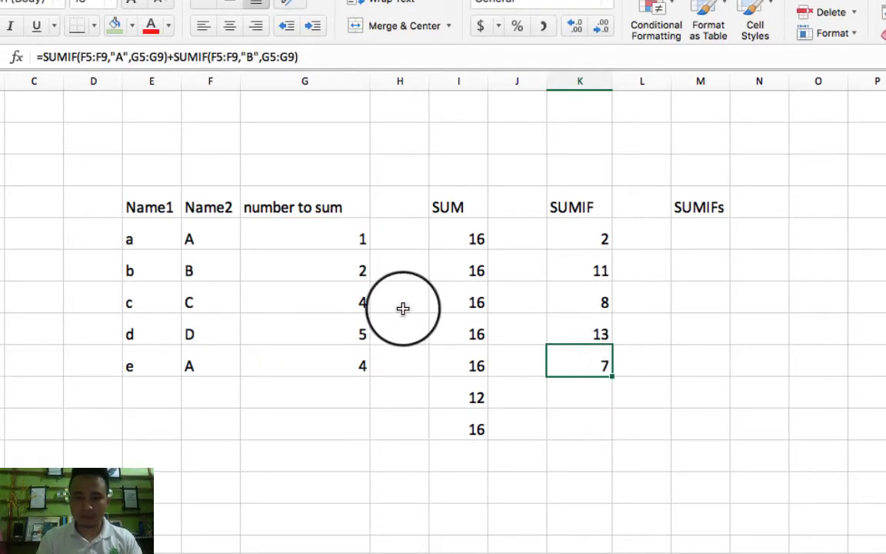
{"action": "left_click", "coordinate": [204, 236]}
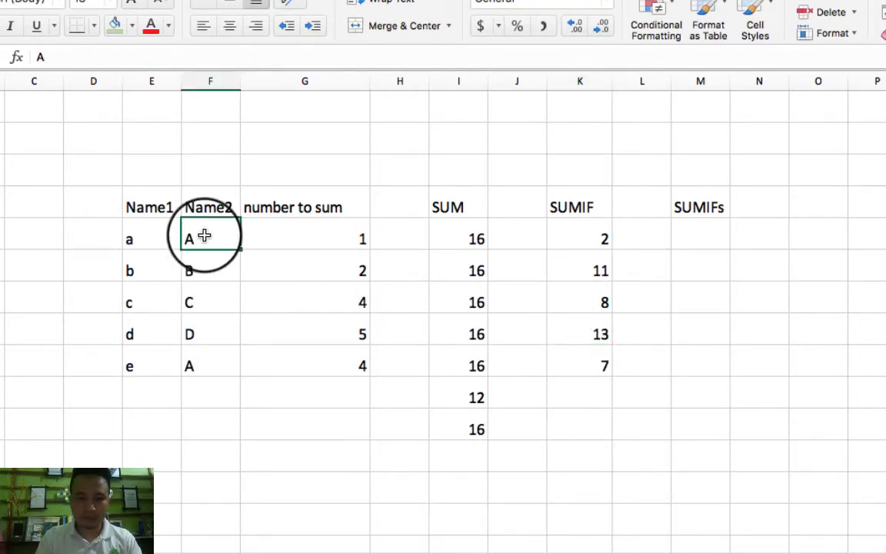
{"action": "left_click", "coordinate": [348, 239]}
{"action": "left_click", "coordinate": [348, 367], "text": "super"}
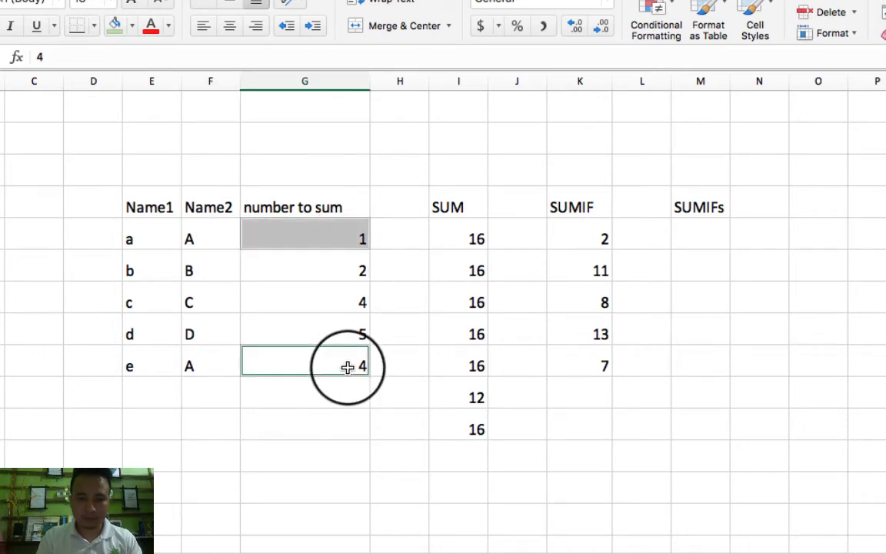
{"action": "left_click", "coordinate": [346, 265], "text": "super"}
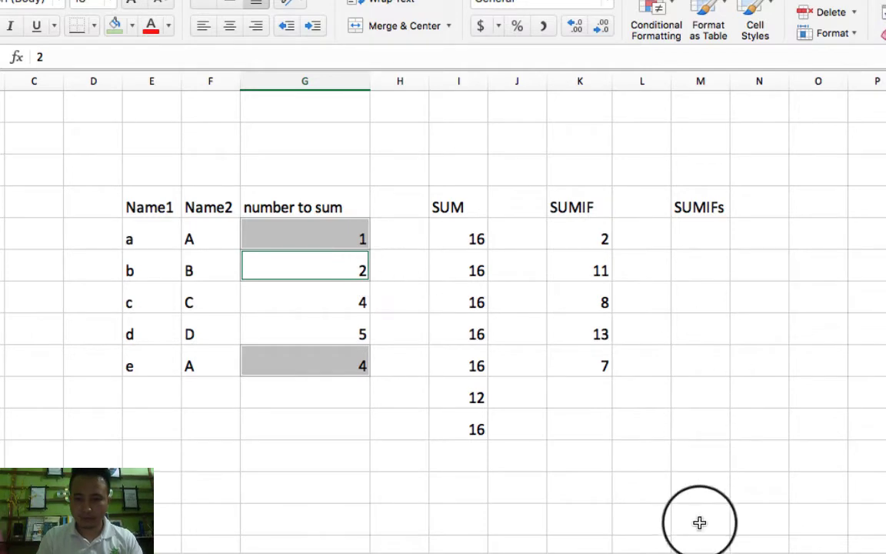
Step: Change the third Name2 entry, F7, to B
{"action": "left_click", "coordinate": [202, 302]}
{"action": "type", "text": "B"}
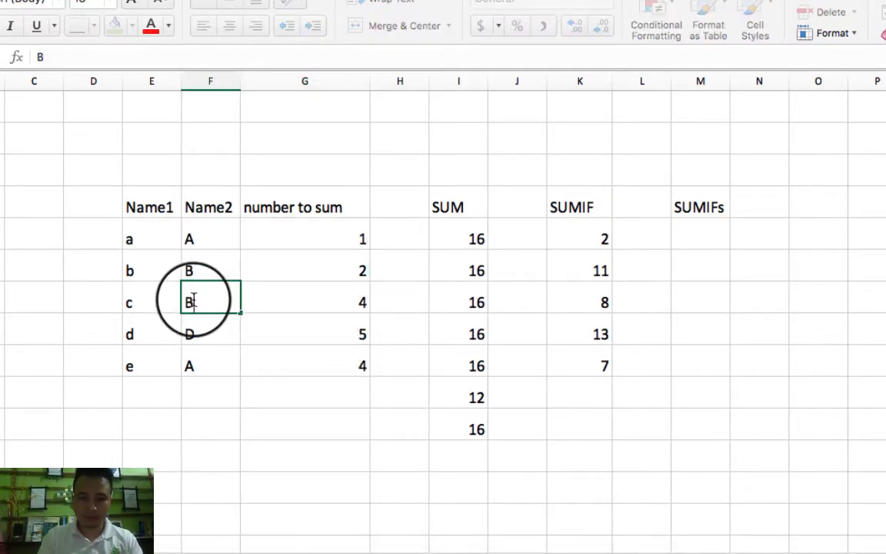
{"action": "key", "text": "Return"}
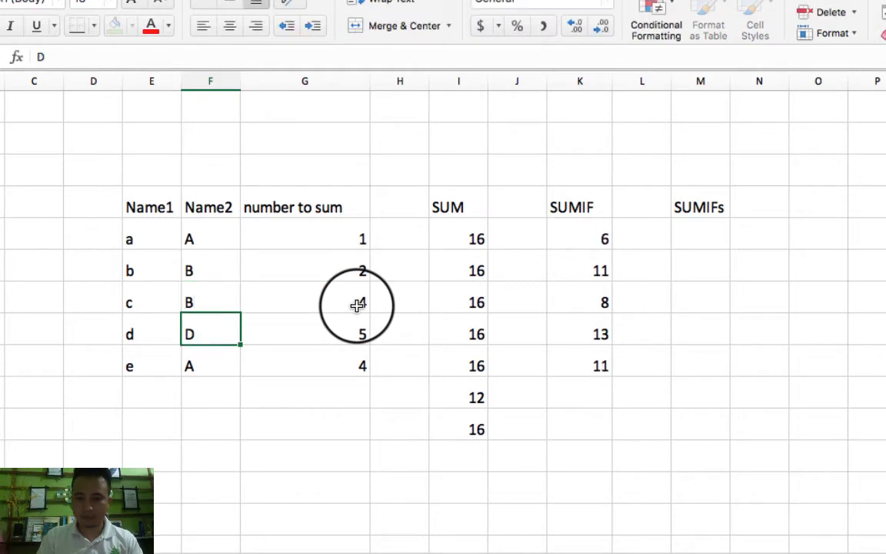
Step: Compare the updated K9 result with the numbers for A and B in G5:G7 and G9
{"action": "left_click", "coordinate": [346, 296]}
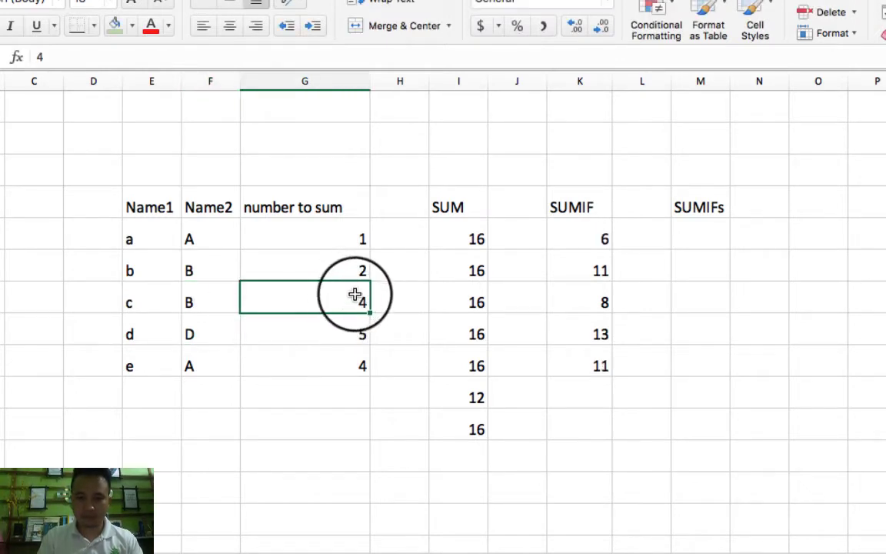
{"action": "left_click", "coordinate": [338, 269], "text": "super"}
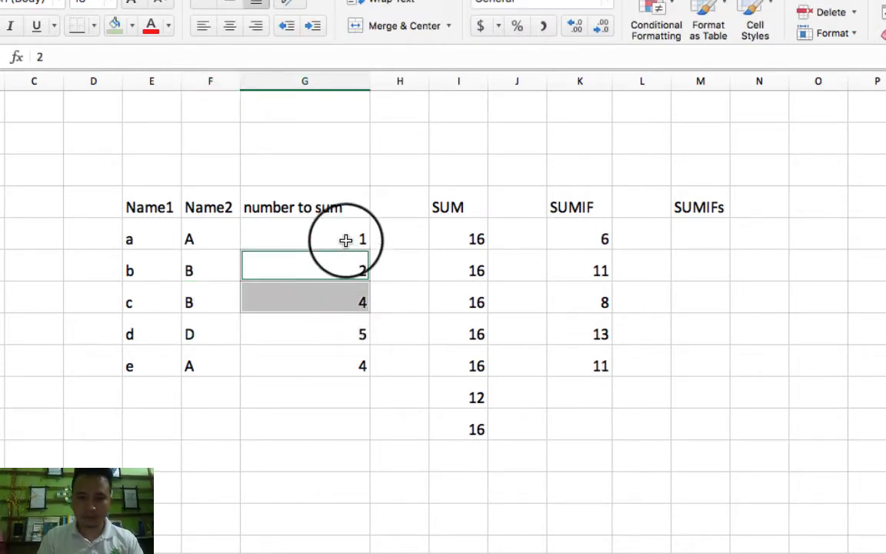
{"action": "left_click", "coordinate": [346, 237], "text": "super"}
{"action": "left_click", "coordinate": [350, 367], "text": "super"}
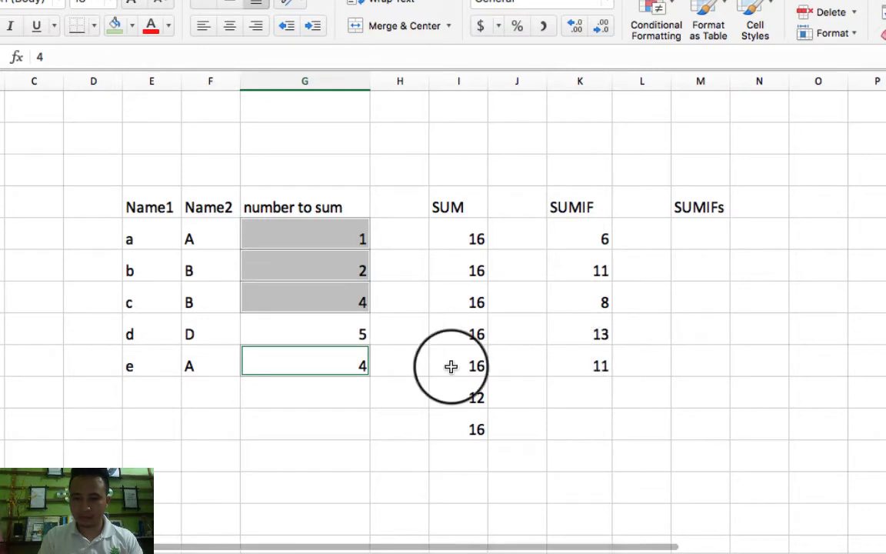
{"action": "left_click", "coordinate": [323, 358]}
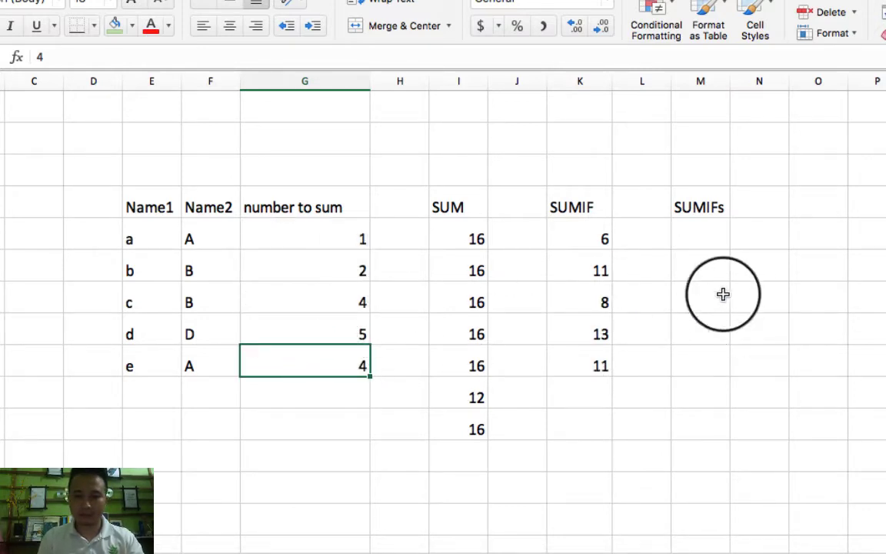
Step: Start a SUMIFS formula in M5 with the numbers in G5:G9 as the sum range
{"action": "left_click", "coordinate": [704, 236]}
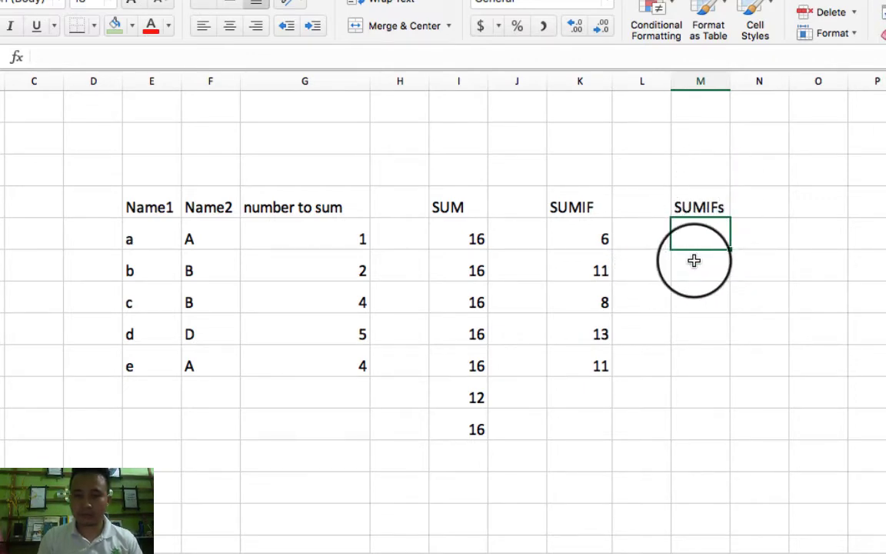
{"action": "left_click", "coordinate": [694, 259]}
{"action": "type", "text": "="}
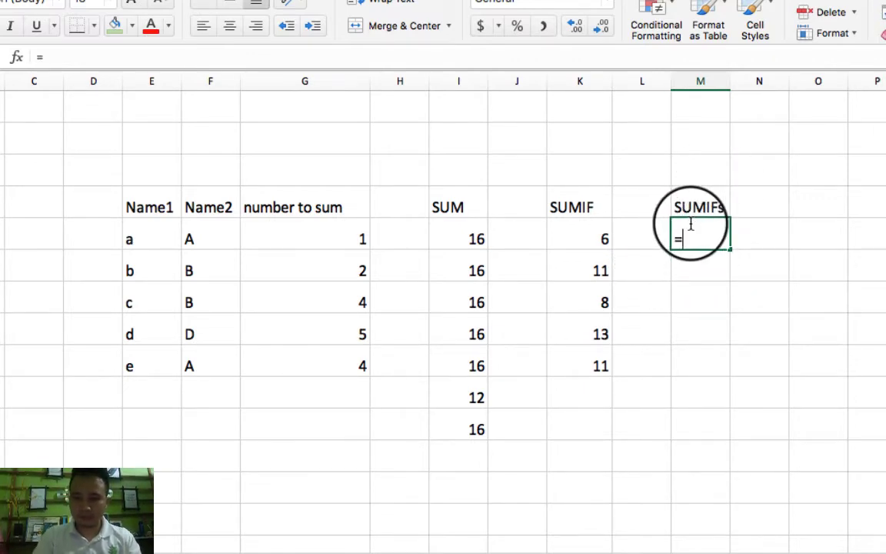
{"action": "type", "text": "sumi"}
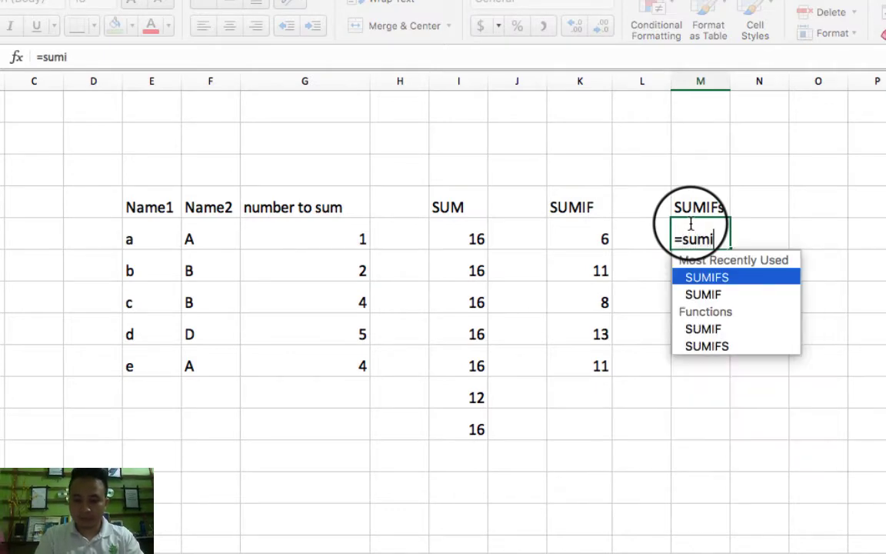
{"action": "type", "text": "f"}
{"action": "key", "text": "Tab"}
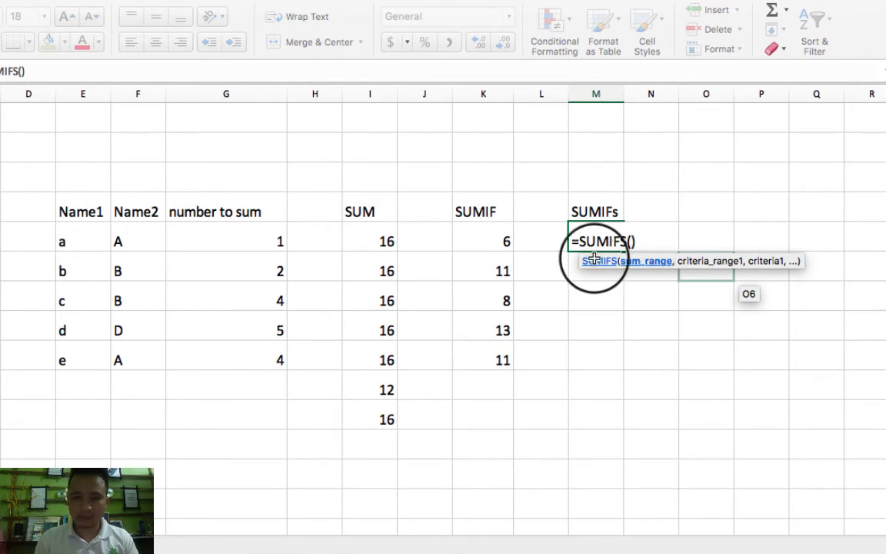
{"action": "left_click_drag", "start_coordinate": [217, 235], "coordinate": [220, 351]}
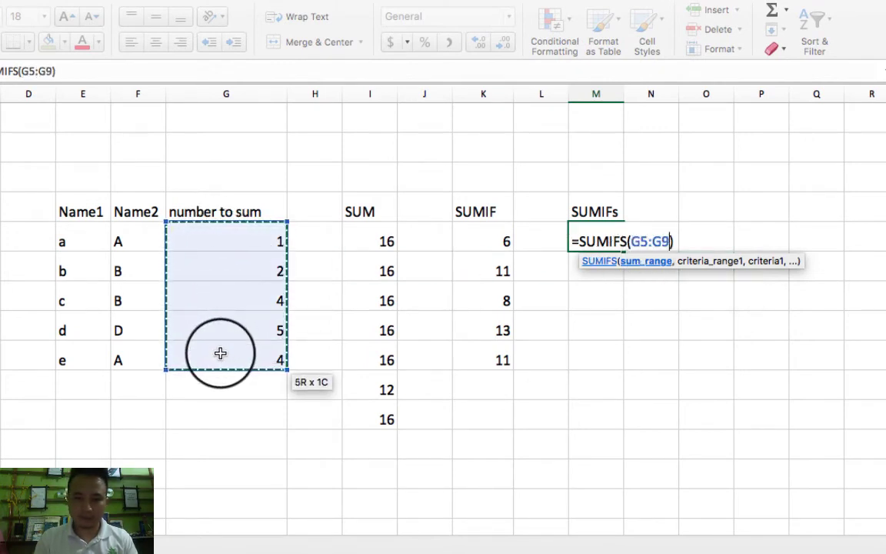
Step: Add two criteria pairs to the M5 SUMIFS formula: E5:E9 with "b" and F5:F9 with "A"
{"action": "type", "text": ","}
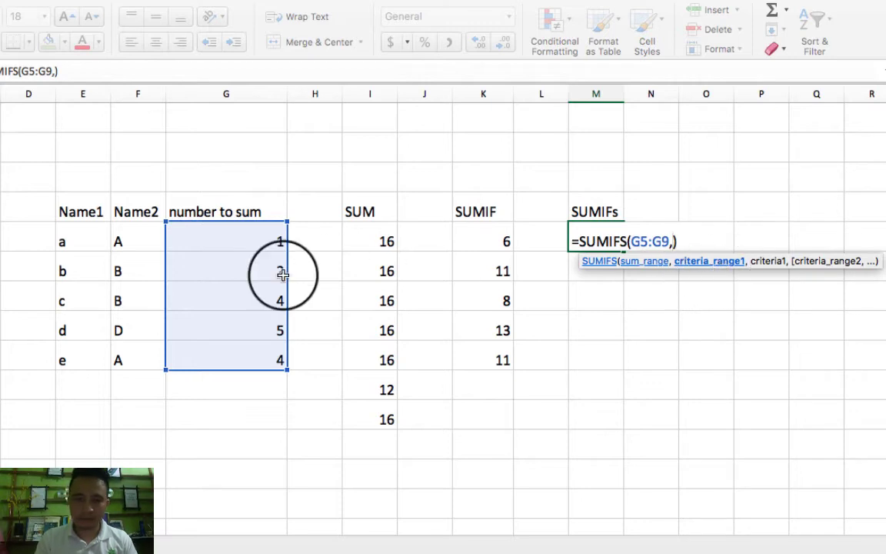
{"action": "left_click_drag", "start_coordinate": [71, 242], "coordinate": [72, 358]}
{"action": "type", "text": ",\"b"}
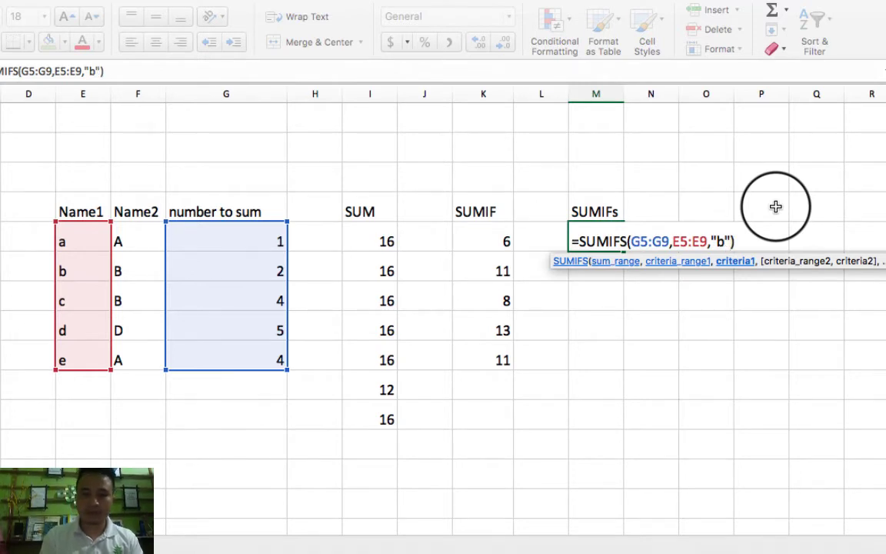
{"action": "type", "text": ","}
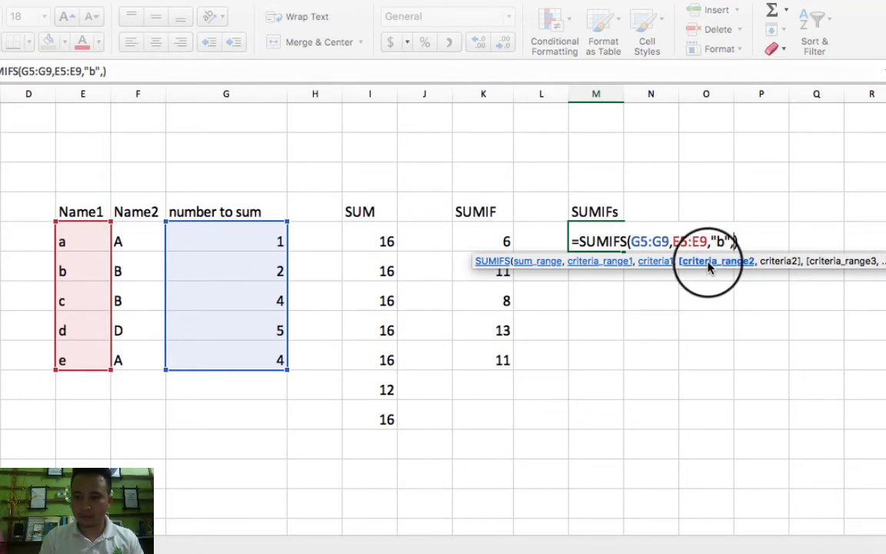
{"action": "left_click_drag", "start_coordinate": [130, 233], "coordinate": [131, 368]}
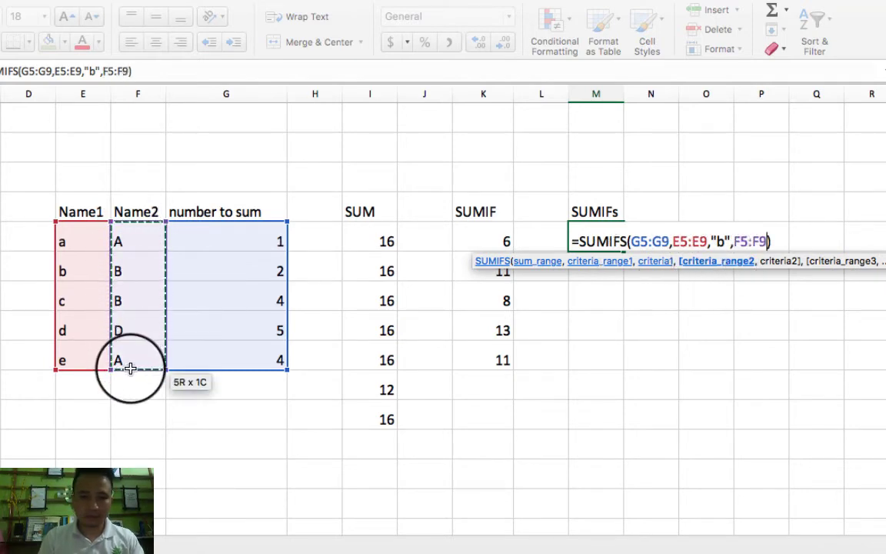
{"action": "type", "text": ",\"A"}
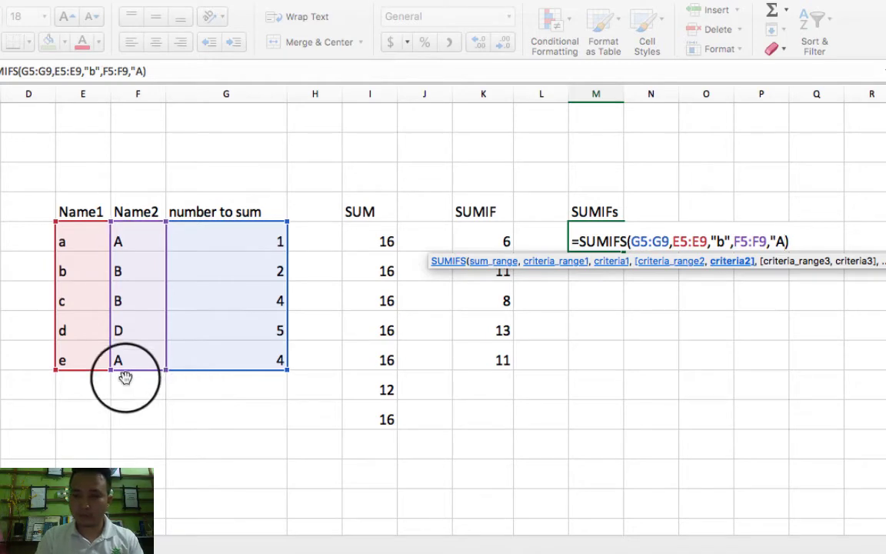
Step: Append G5:G9 as a third criteria range in the M5 formula and check each argument against the SUMIFS syntax
{"action": "type", "text": ","}
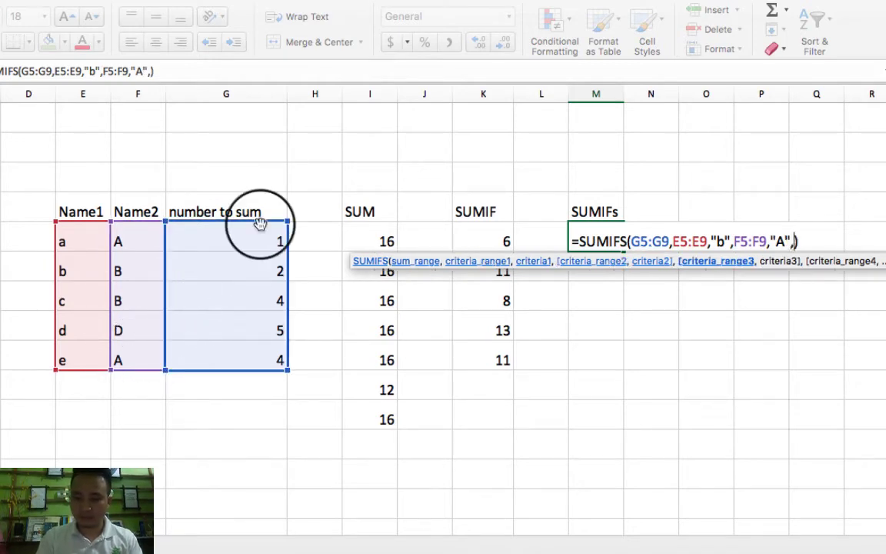
{"action": "left_click_drag", "start_coordinate": [214, 238], "coordinate": [216, 353]}
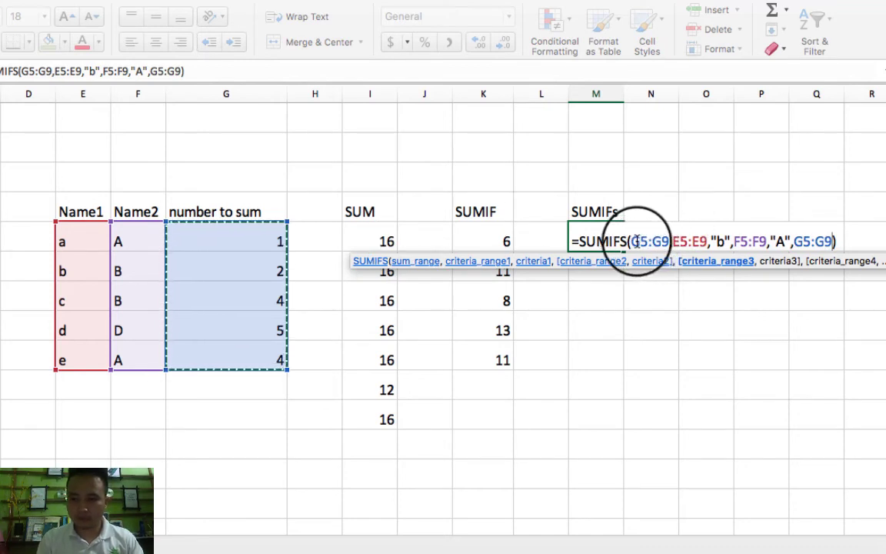
{"action": "left_click_drag", "start_coordinate": [638, 240], "coordinate": [664, 241]}
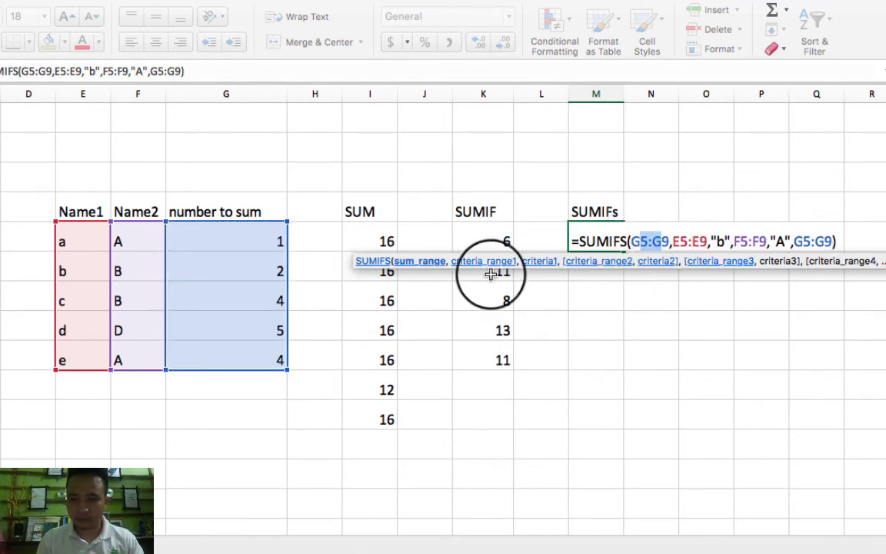
{"action": "left_click", "coordinate": [682, 241]}
{"action": "left_click_drag", "start_coordinate": [682, 241], "coordinate": [707, 241]}
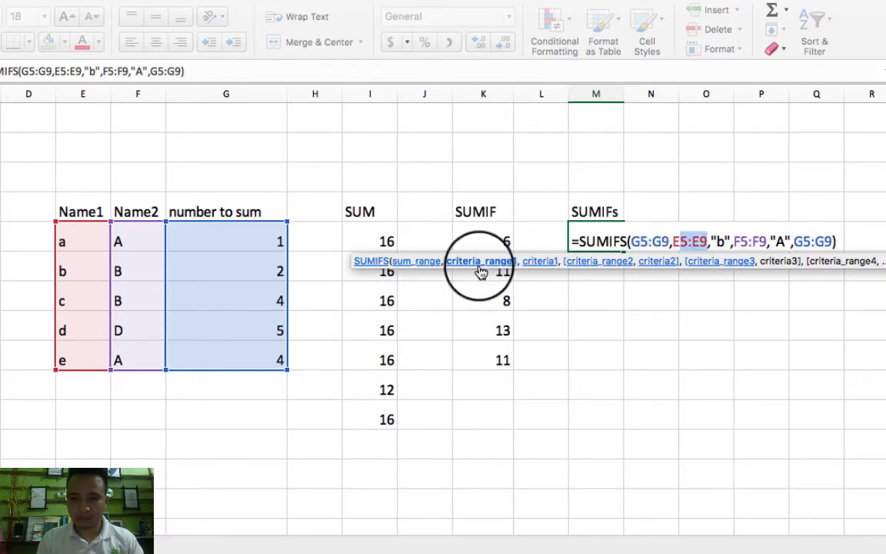
{"action": "left_click", "coordinate": [722, 240]}
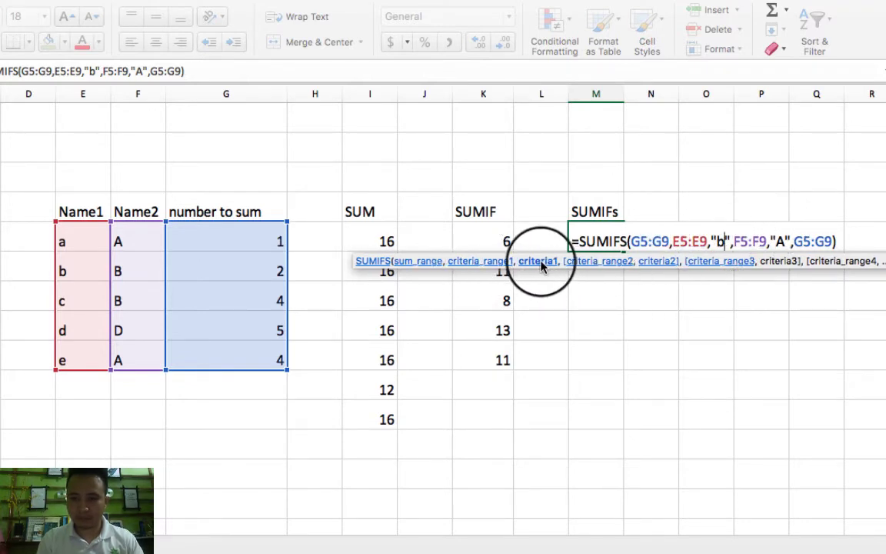
{"action": "left_click", "coordinate": [732, 240]}
{"action": "left_click", "coordinate": [777, 241]}
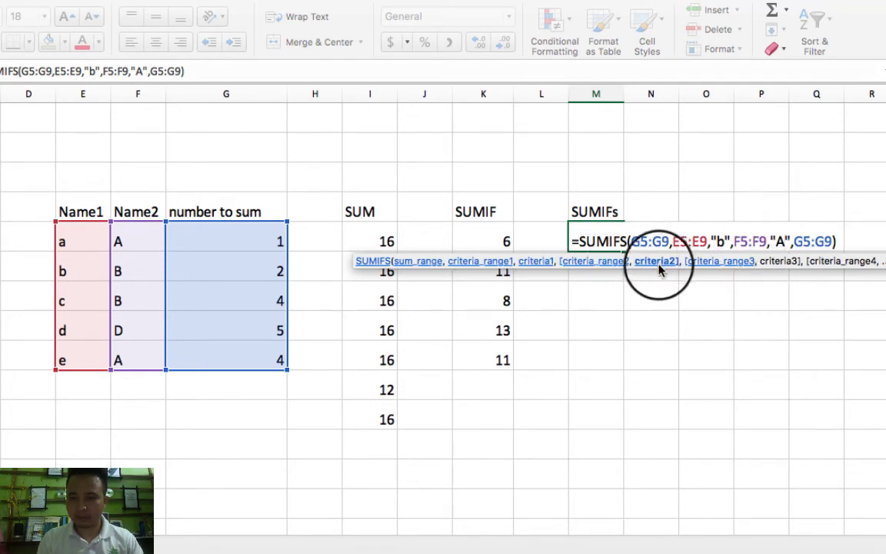
{"action": "left_click", "coordinate": [821, 243]}
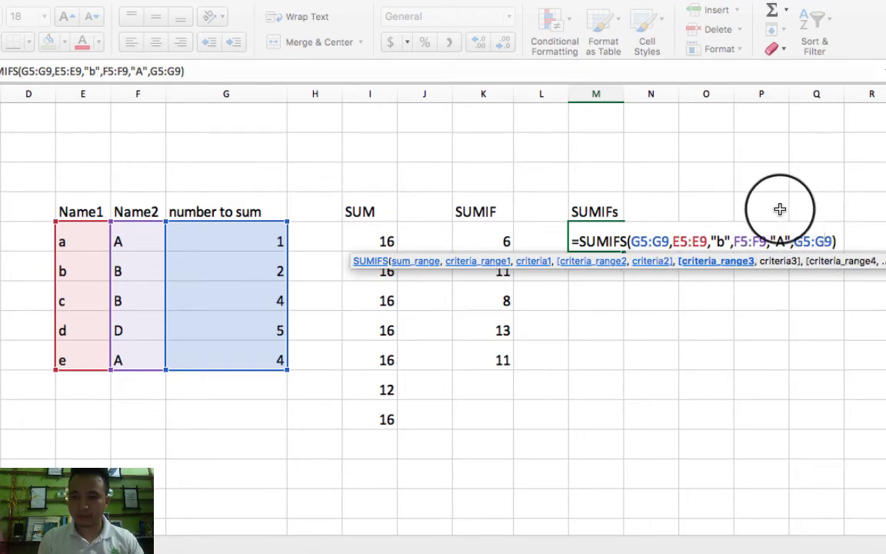
Step: Try to complete the M5 SUMIFS formula with the extra G5:G9 argument at its end
{"action": "key", "text": "Return"}
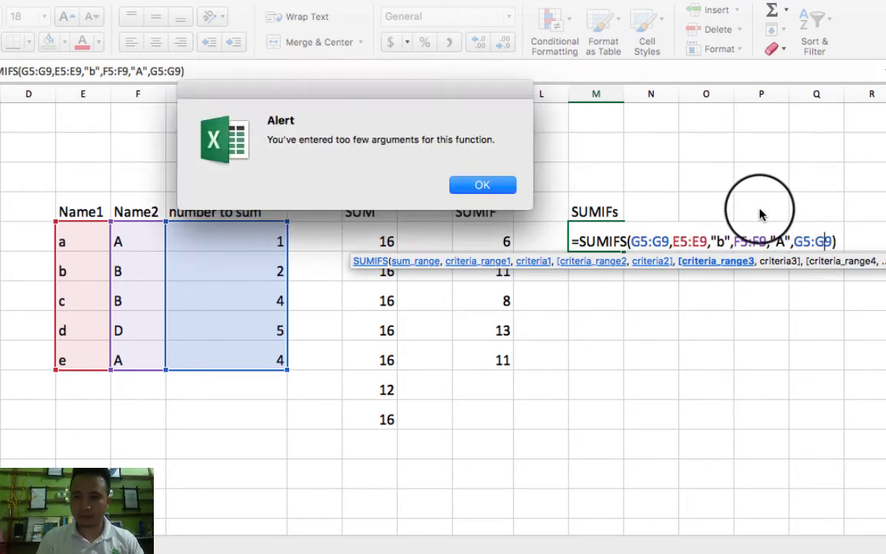
{"action": "left_click", "coordinate": [500, 183]}
{"action": "left_click", "coordinate": [816, 240]}
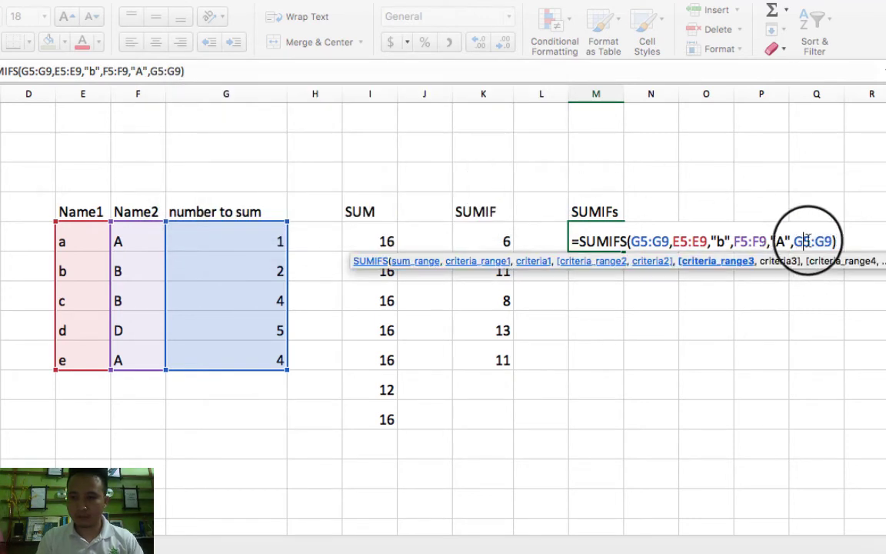
{"action": "key", "text": "Return"}
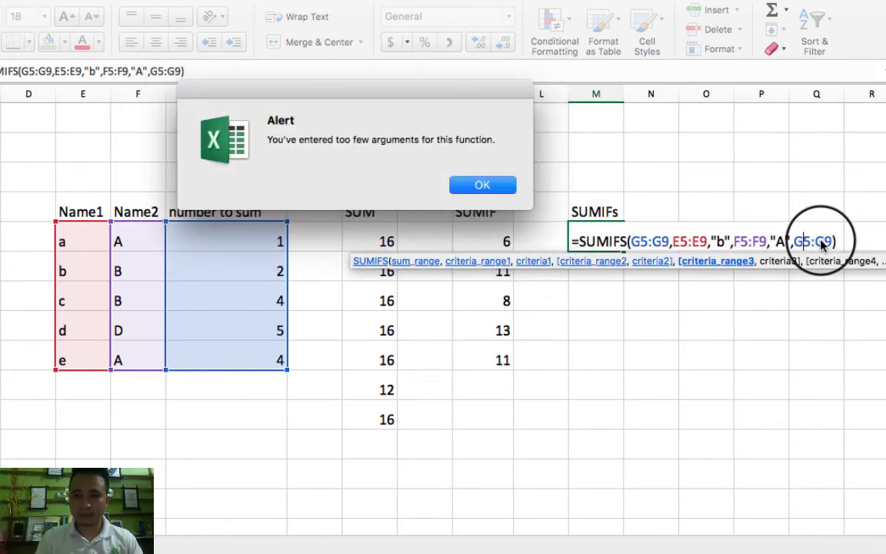
{"action": "key", "text": "Return"}
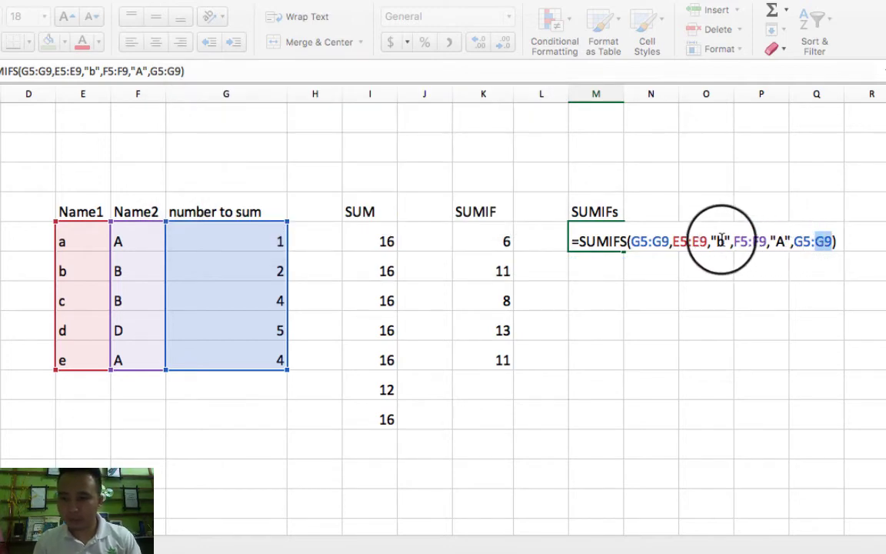
Step: Remove the trailing G5:G9 argument from the M5 SUMIFS formula and complete the entry
{"action": "left_click", "coordinate": [835, 242]}
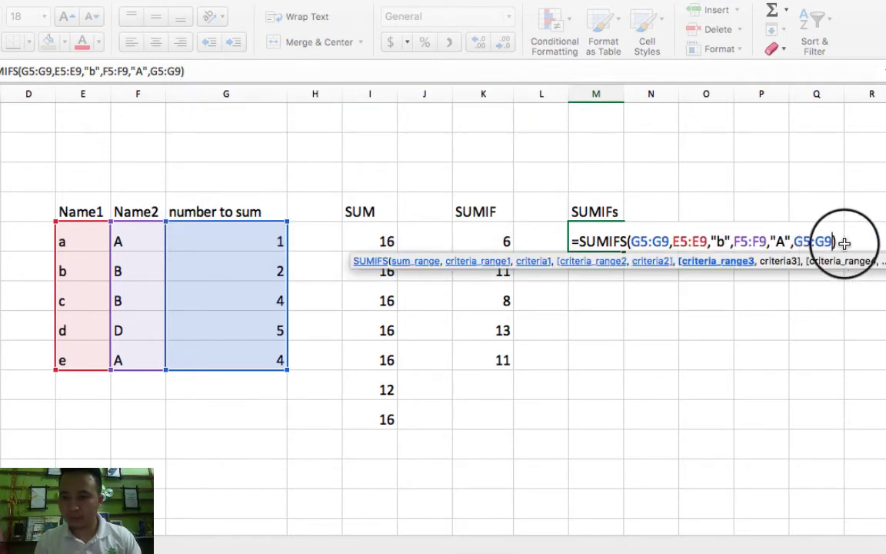
{"action": "key", "text": "BackSpace"}
{"action": "key", "text": "BackSpace"}
{"action": "key", "text": "BackSpace"}
{"action": "key", "text": "BackSpace"}
{"action": "key", "text": "BackSpace"}
{"action": "key", "text": "BackSpace"}
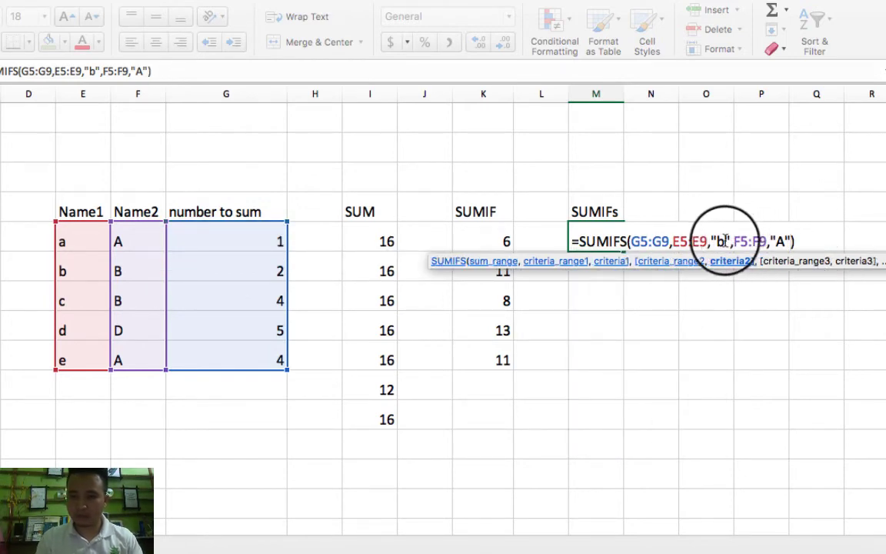
{"action": "key", "text": "Return"}
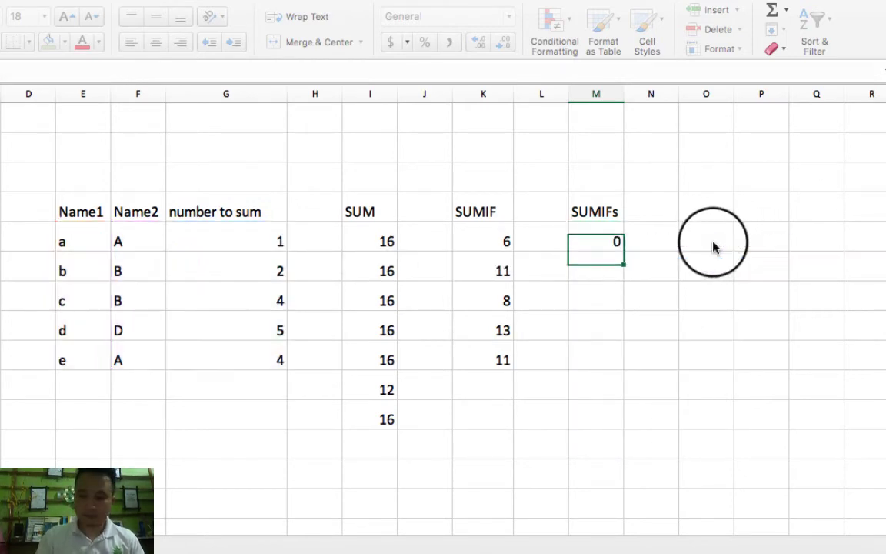
Step: Reopen the M5 formula and check its criteria ranges and criteria one by one against the SUMIFS syntax
{"action": "left_click", "coordinate": [597, 240]}
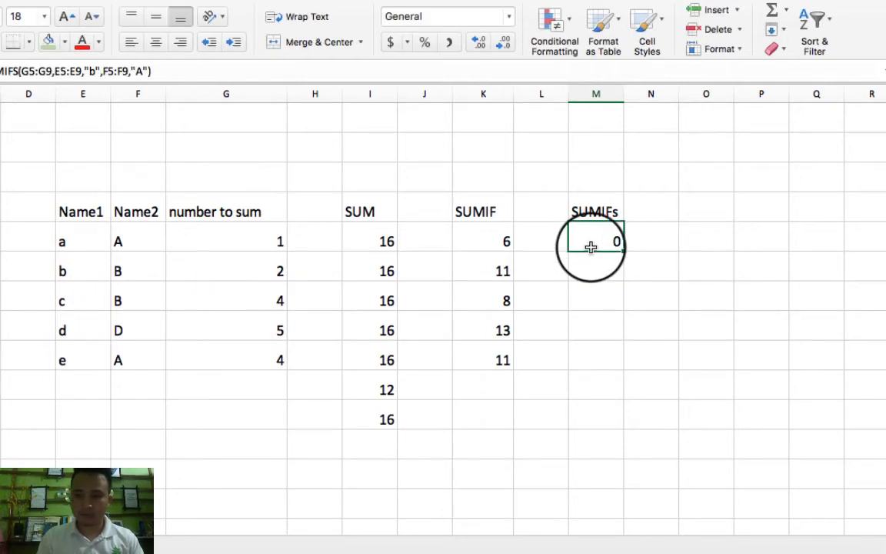
{"action": "double_click", "coordinate": [590, 246]}
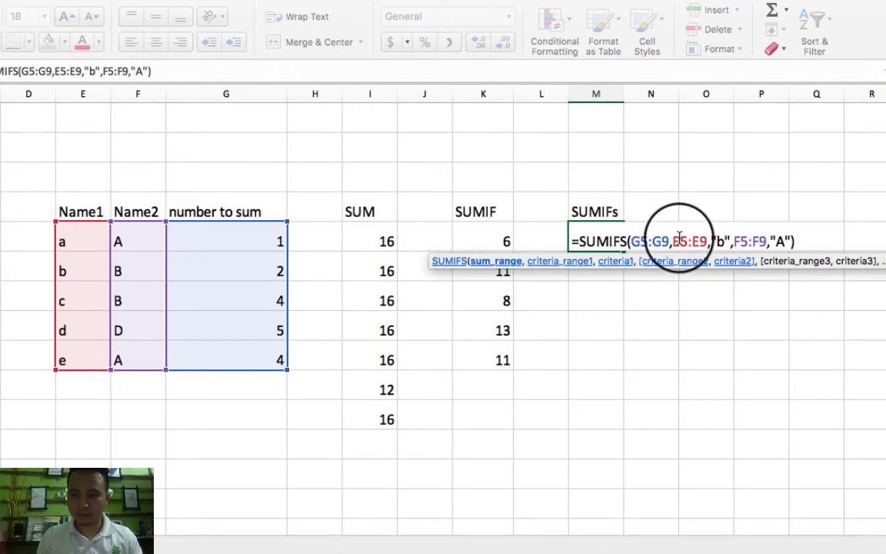
{"action": "left_click", "coordinate": [679, 239]}
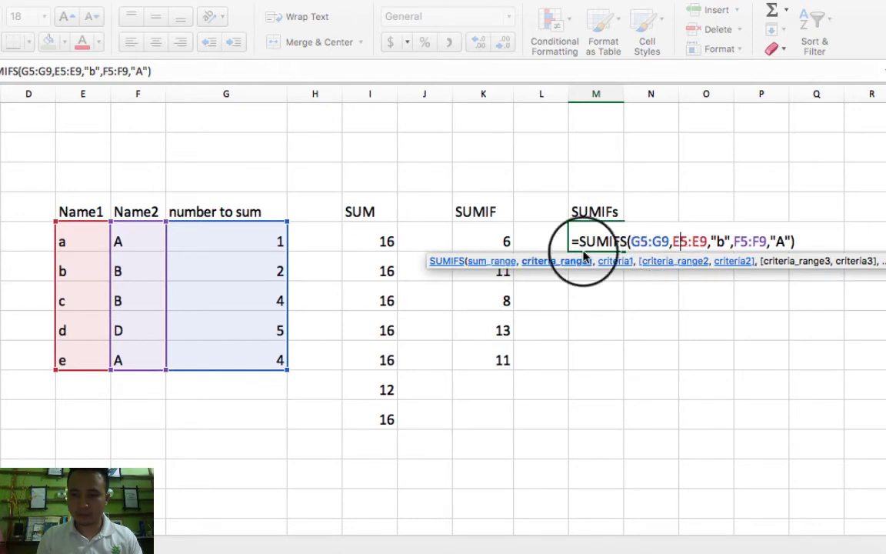
{"action": "left_click", "coordinate": [718, 239]}
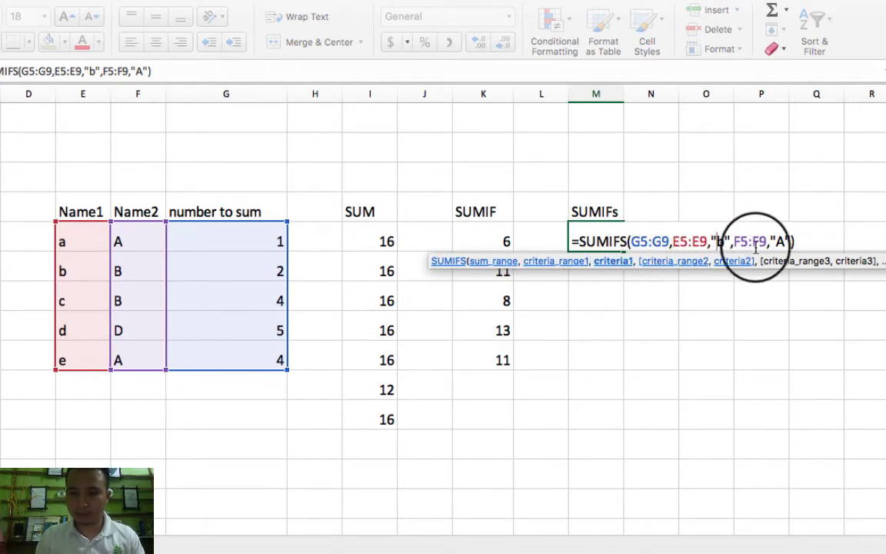
{"action": "left_click", "coordinate": [753, 241]}
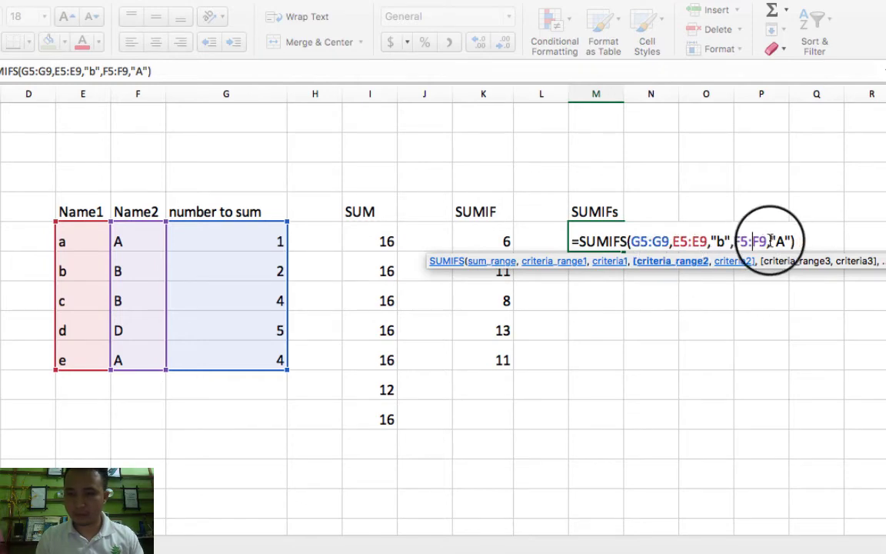
{"action": "left_click", "coordinate": [779, 241]}
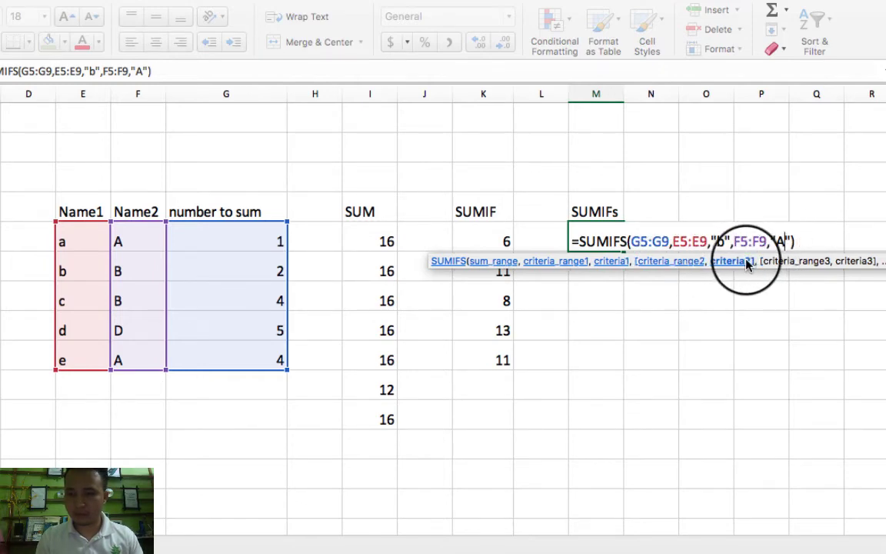
{"action": "left_click", "coordinate": [797, 241]}
{"action": "left_click", "coordinate": [796, 241]}
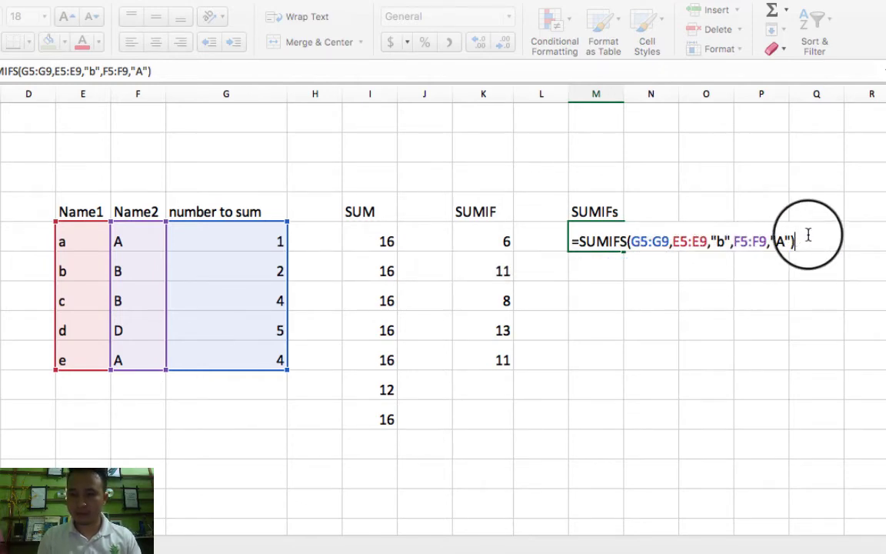
{"action": "key", "text": "Return"}
Step: Compare the SUMIFS result in M5 with the first Name1 and Name2 entries, E5 and F5
{"action": "left_click", "coordinate": [573, 240]}
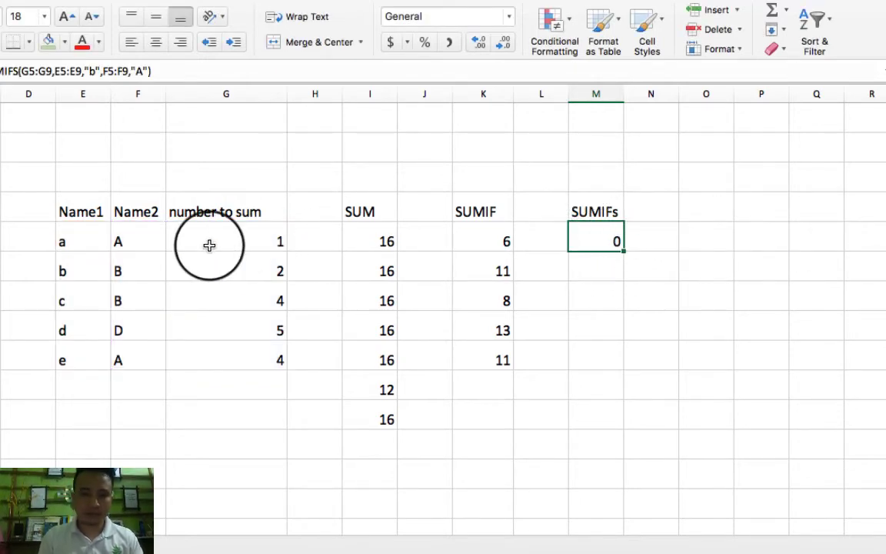
{"action": "left_click", "coordinate": [77, 243]}
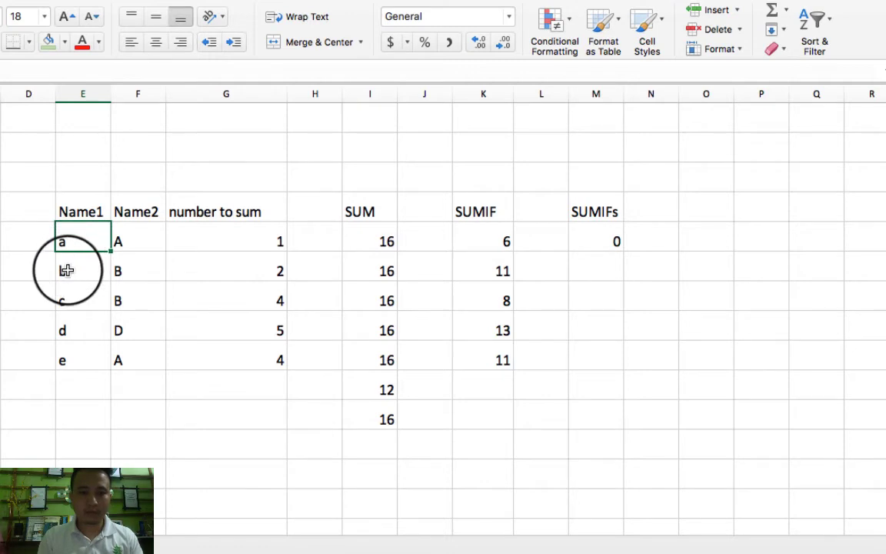
{"action": "left_click", "coordinate": [115, 244]}
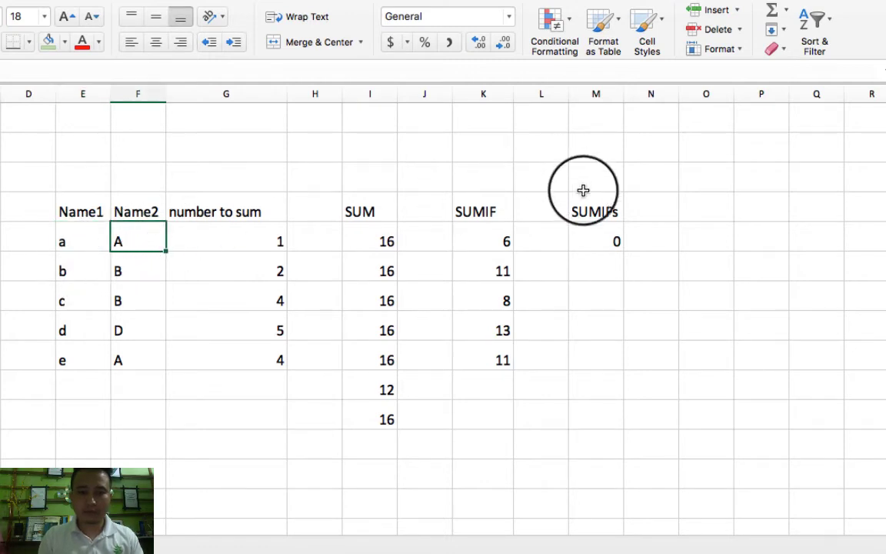
{"action": "left_click", "coordinate": [599, 238]}
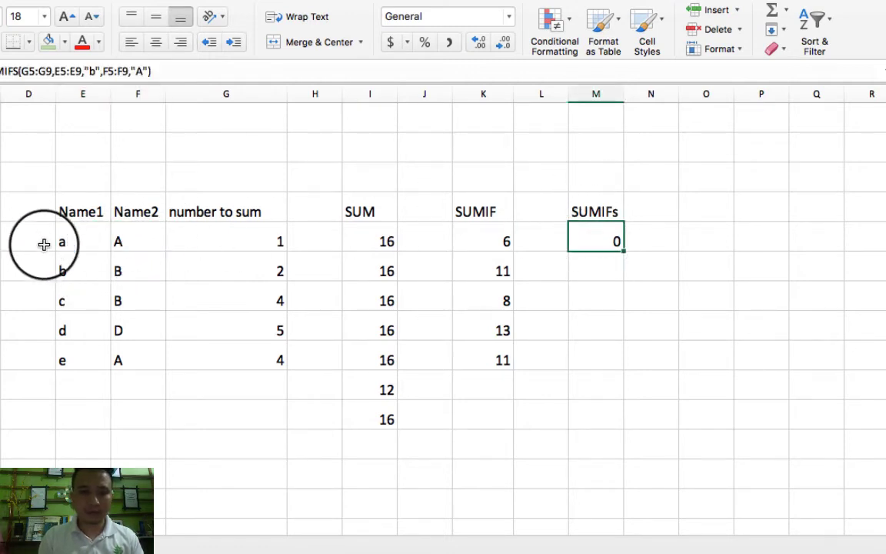
Step: Change the second Name2 entry, F6, to A and check the SUMIFS result in M5 against the number in G6
{"action": "left_click", "coordinate": [66, 269]}
{"action": "left_click", "coordinate": [128, 273]}
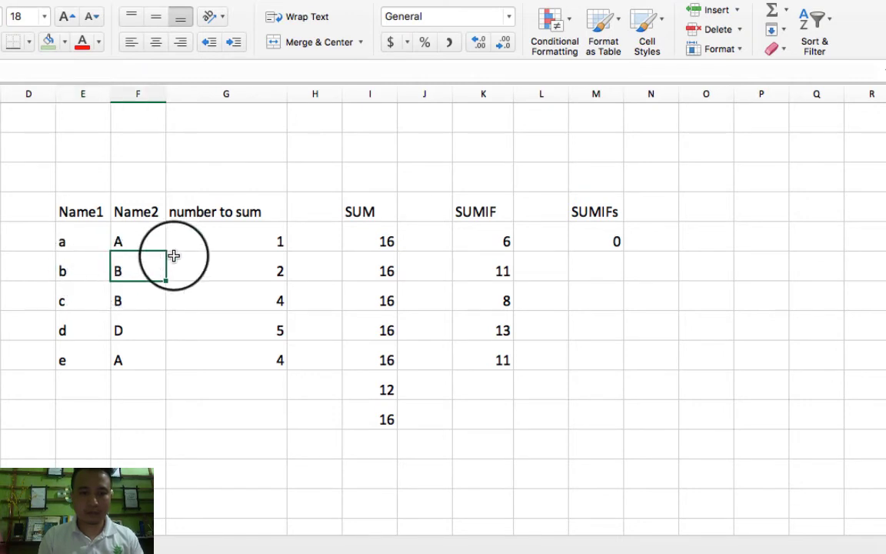
{"action": "type", "text": "A"}
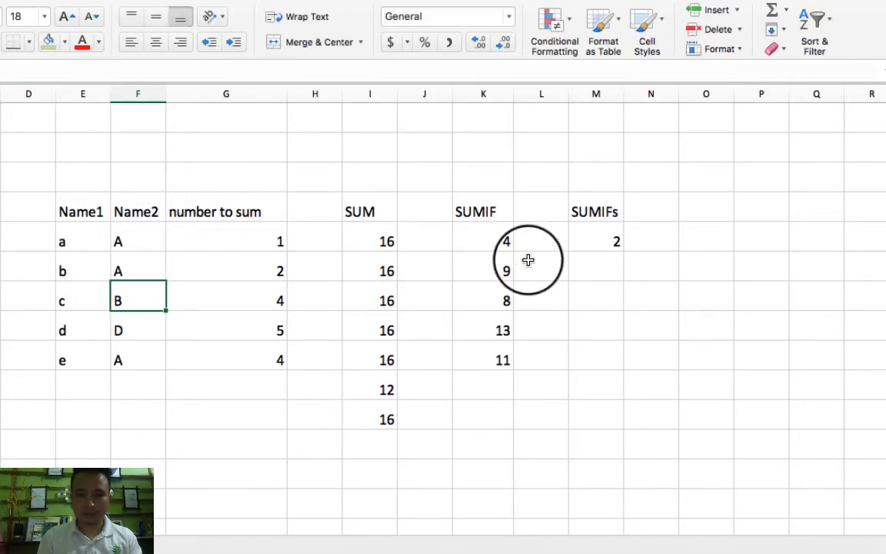
{"action": "left_click", "coordinate": [594, 243]}
{"action": "left_click", "coordinate": [251, 267]}
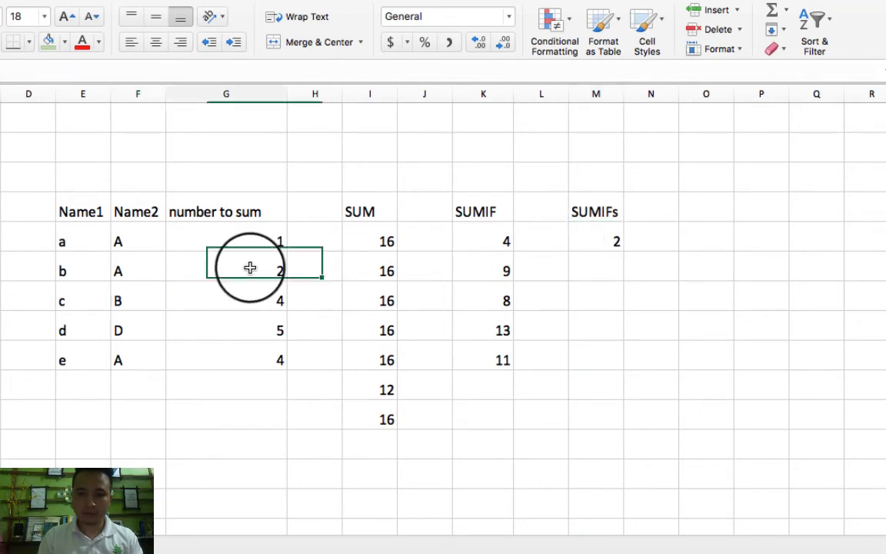
Step: Set the third table row to b in E7 and A in F7, and check the SUMIFS result in M5
{"action": "left_click", "coordinate": [70, 300]}
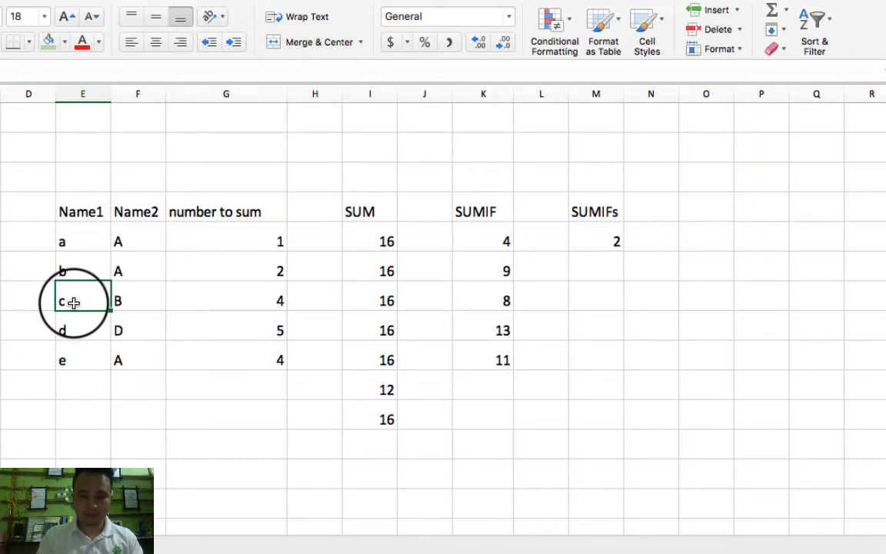
{"action": "left_click", "coordinate": [132, 307]}
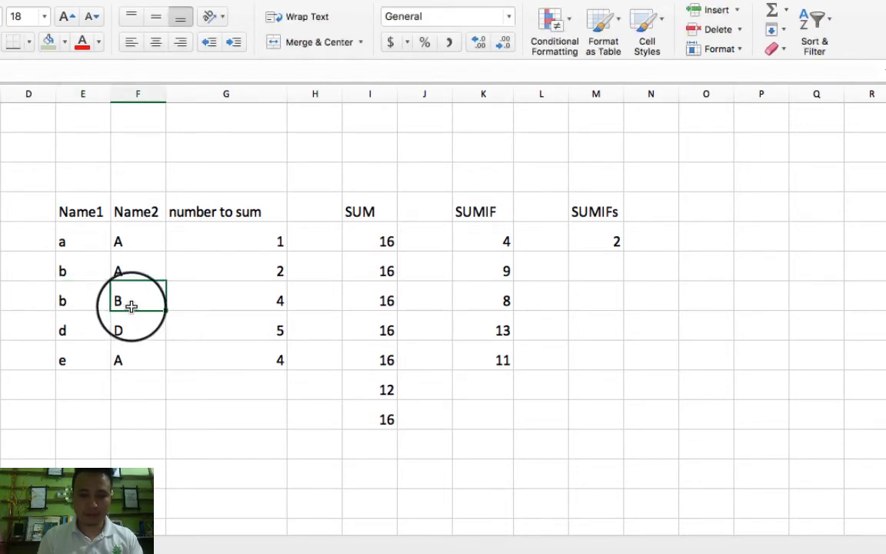
{"action": "left_click", "coordinate": [81, 295]}
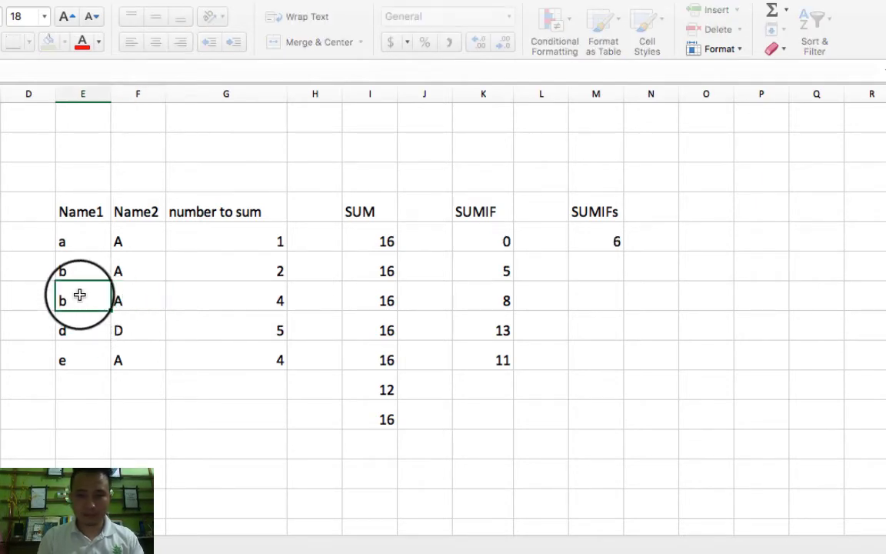
{"action": "left_click", "coordinate": [606, 233]}
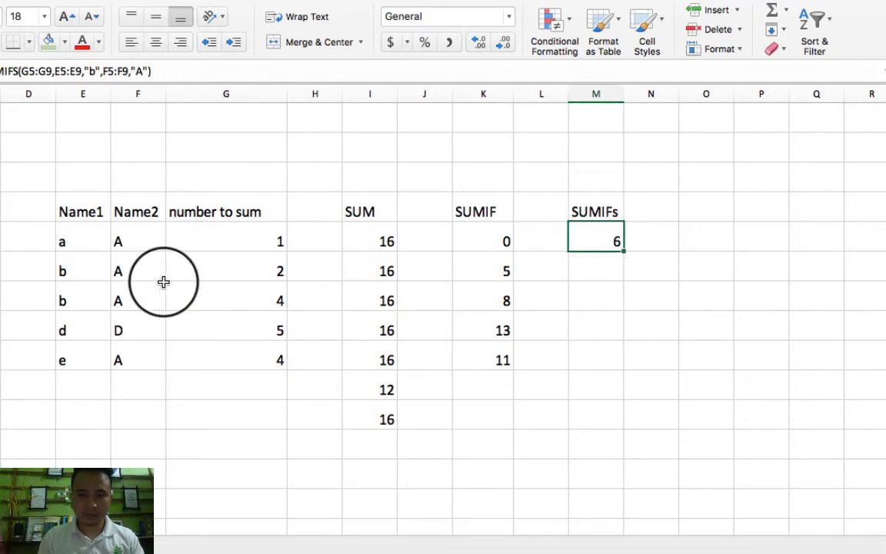
Step: Change E7 back to c and compare the SUMIFS result in M5 with the b and A row
{"action": "left_click_drag", "start_coordinate": [78, 271], "coordinate": [118, 270]}
{"action": "left_click_drag", "start_coordinate": [73, 297], "coordinate": [92, 303]}
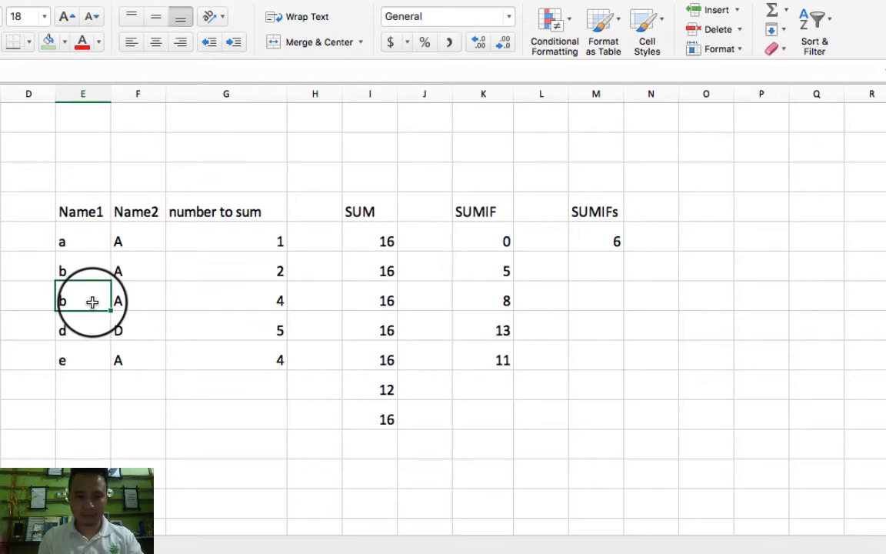
{"action": "left_click", "coordinate": [144, 317]}
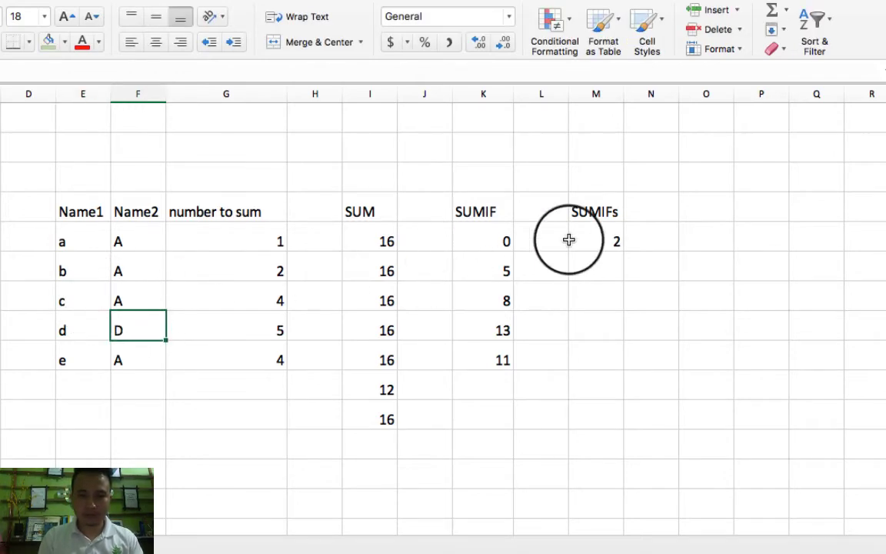
{"action": "left_click", "coordinate": [613, 242]}
{"action": "left_click", "coordinate": [67, 301]}
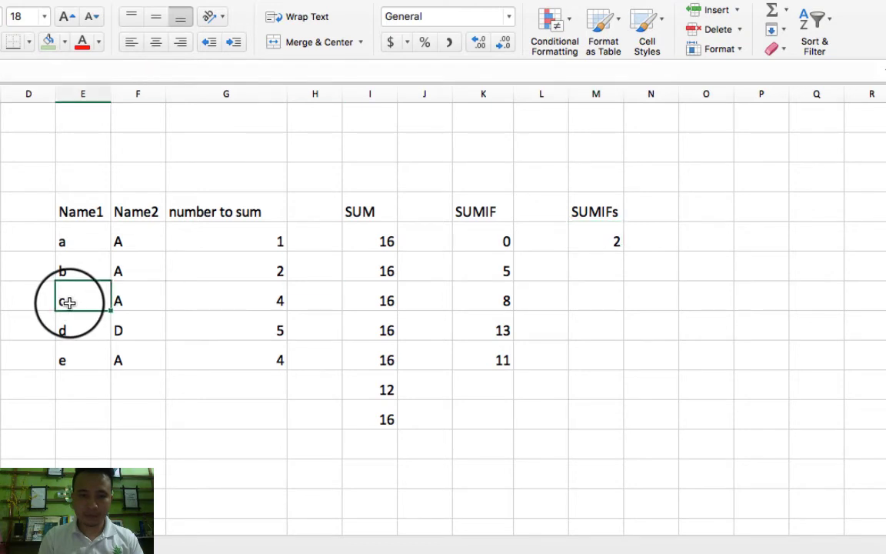
{"action": "left_click_drag", "start_coordinate": [77, 270], "coordinate": [278, 275]}
{"action": "left_click", "coordinate": [142, 358]}
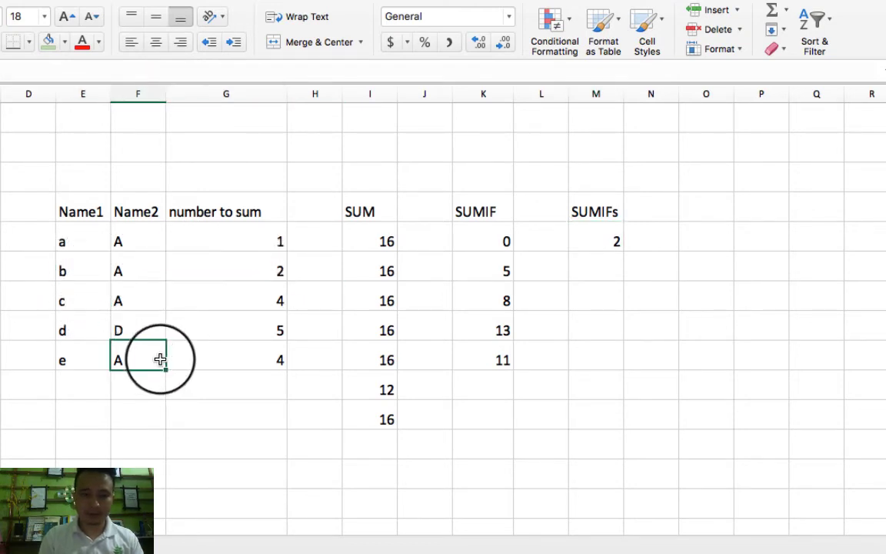
Step: Switch to OneNote and add "Ok now let me explain those formula" with the bullet "Sum for sum we can use like I show you all this"
{"action": "left_click", "coordinate": [597, 263]}
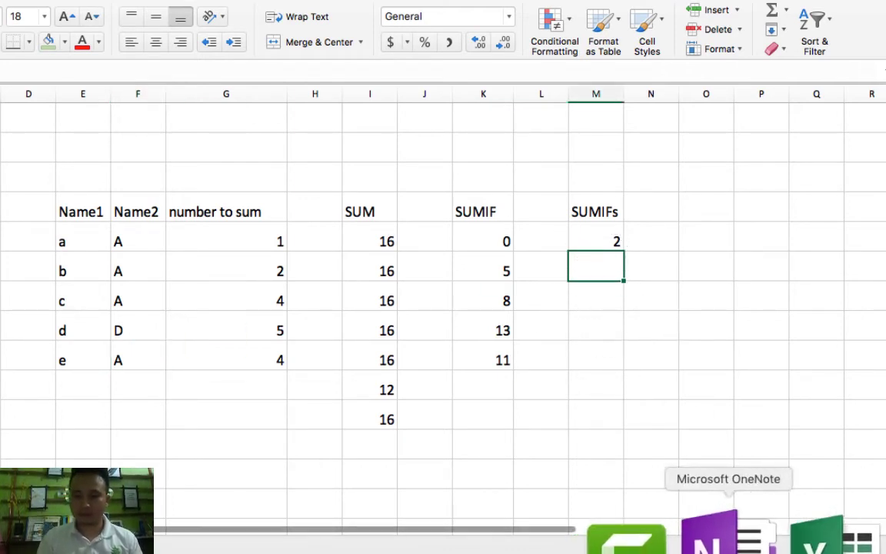
{"action": "left_click", "coordinate": [731, 542]}
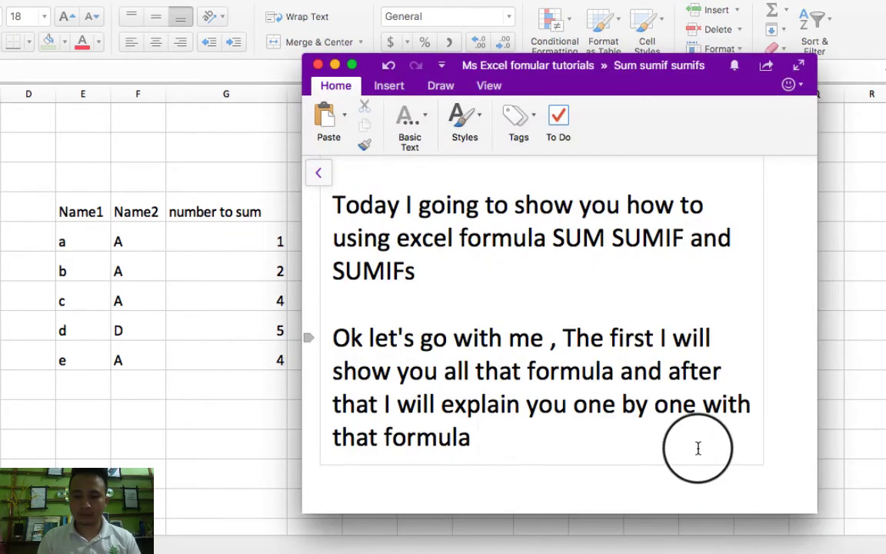
{"action": "key", "text": "Return"}
{"action": "key", "text": "Return"}
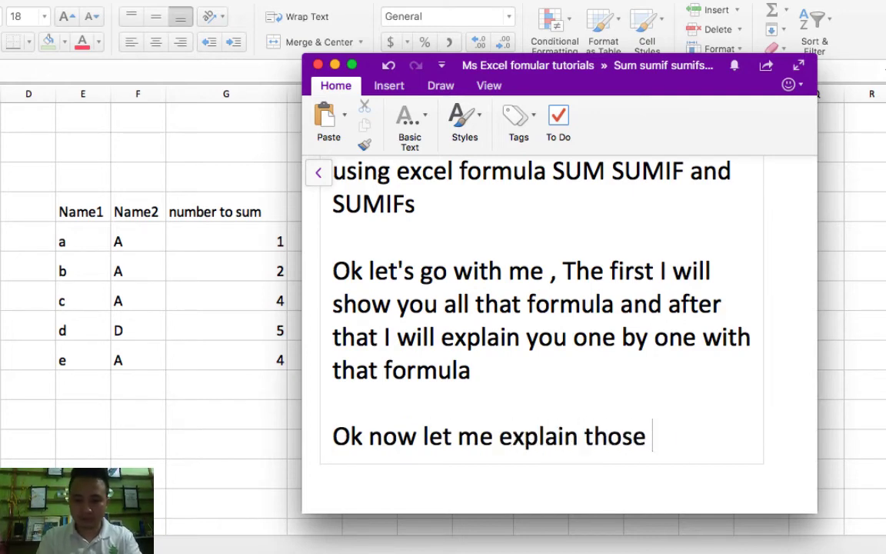
{"action": "type", "text": "Ok now let me explain those formula"}
{"action": "key", "text": "Return"}
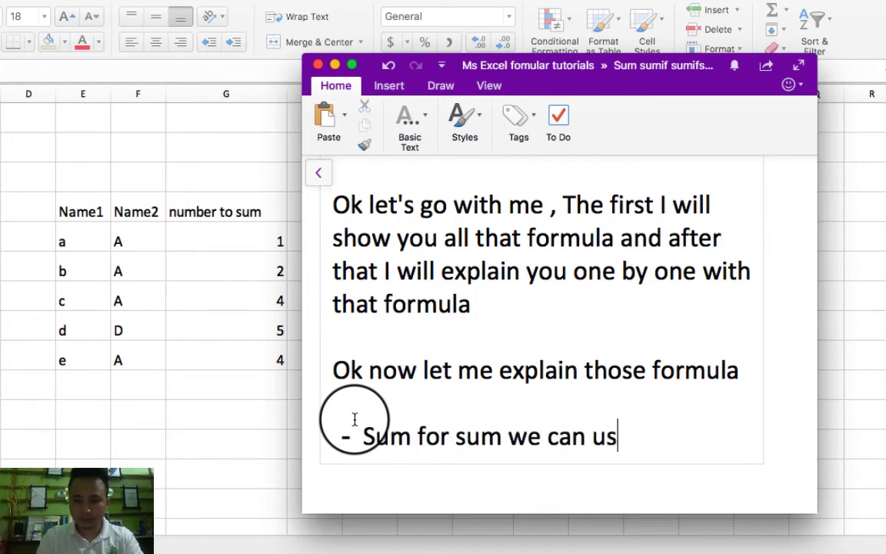
{"action": "type", "text": "ke I show you all this"}
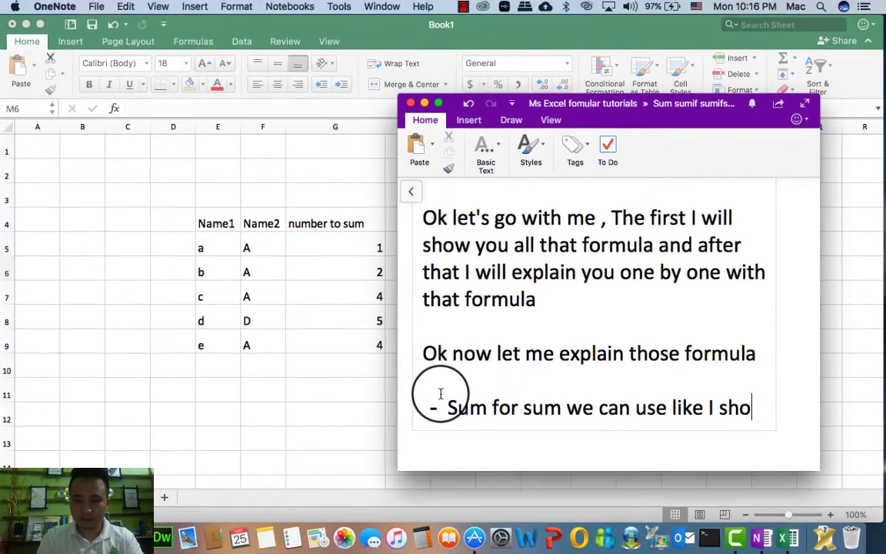
Step: Copy the I5 formula =SUM(G5,G6,G7,G8,G9) from Excel into the OneNote page as a sub-bullet under the Sum bullet
{"action": "left_click", "coordinate": [291, 321]}
{"action": "left_click", "coordinate": [459, 247]}
{"action": "left_click_drag", "start_coordinate": [243, 106], "coordinate": [125, 106]}
{"action": "key", "text": "super+c"}
{"action": "key", "text": "super+Tab"}
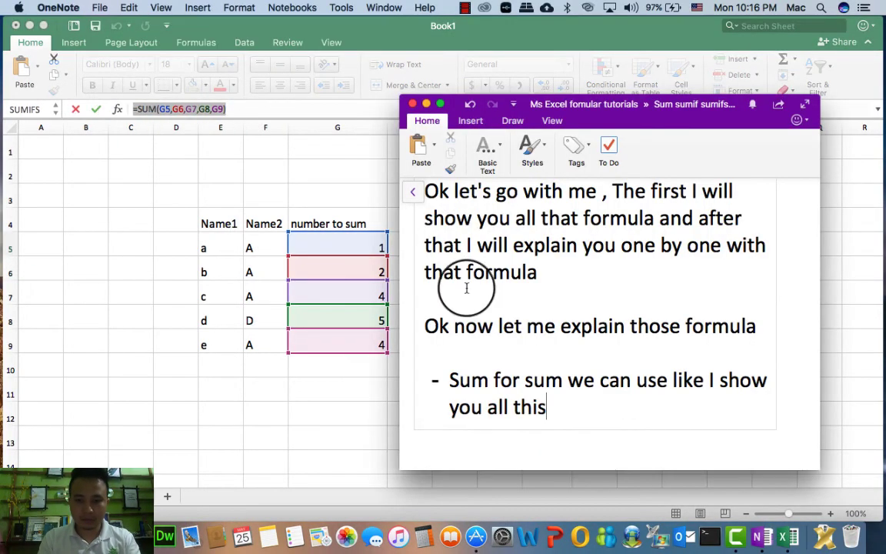
{"action": "key", "text": "Return"}
{"action": "key", "text": "Tab"}
{"action": "key", "text": "super+v"}
{"action": "key", "text": "Return"}
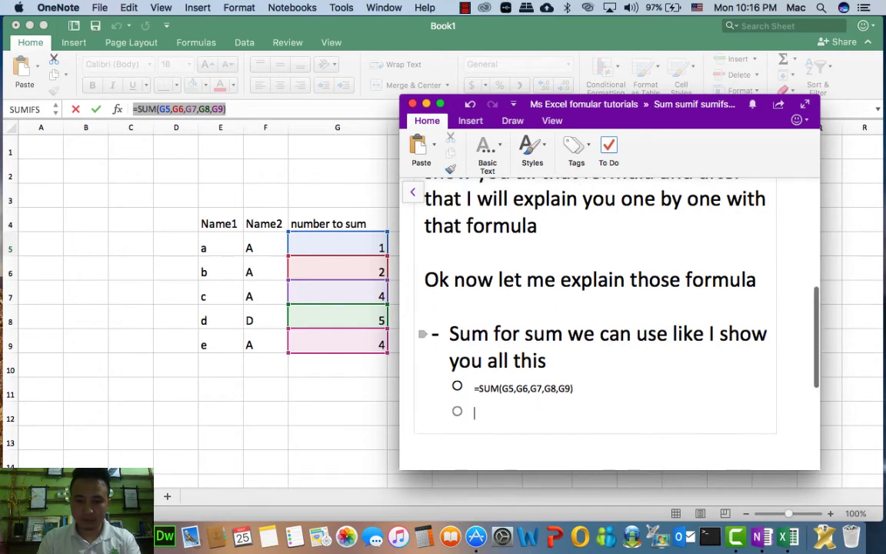
Step: Copy the I6 formula =SUM(G5:G9) from Excel into the second sub-bullet of the OneNote notes
{"action": "key", "text": "super+Tab"}
{"action": "key", "text": "Return"}
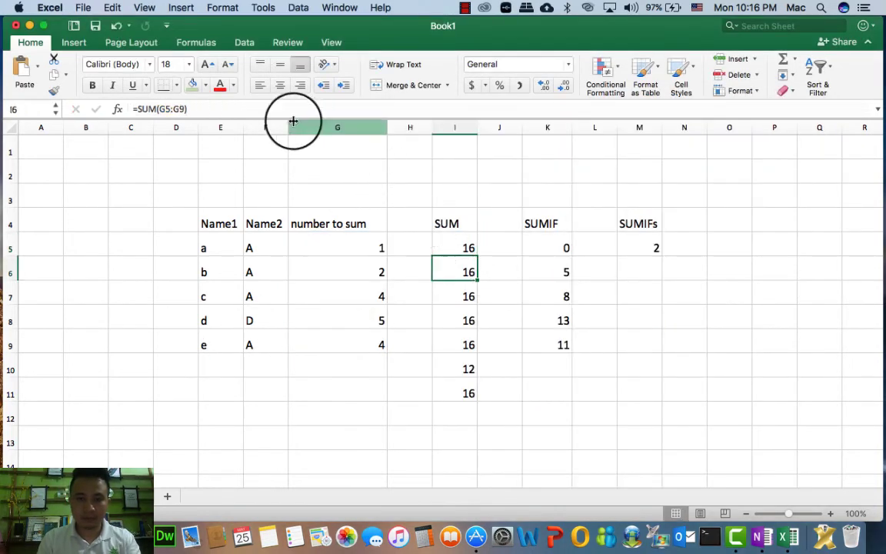
{"action": "left_click_drag", "start_coordinate": [192, 108], "coordinate": [115, 108]}
{"action": "key", "text": "super+c"}
{"action": "key", "text": "super+Tab"}
{"action": "key", "text": "super+v"}
{"action": "key", "text": "Return"}
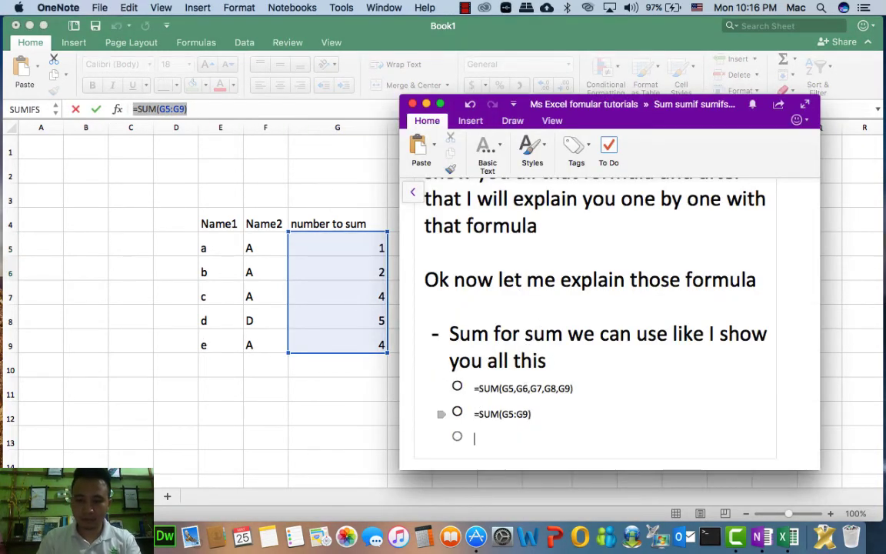
Step: Copy the I7 formula =SUM(G5:G7,G8:G9) from Excel into the third sub-bullet of the OneNote notes
{"action": "key", "text": "super+Tab"}
{"action": "key", "text": "Escape"}
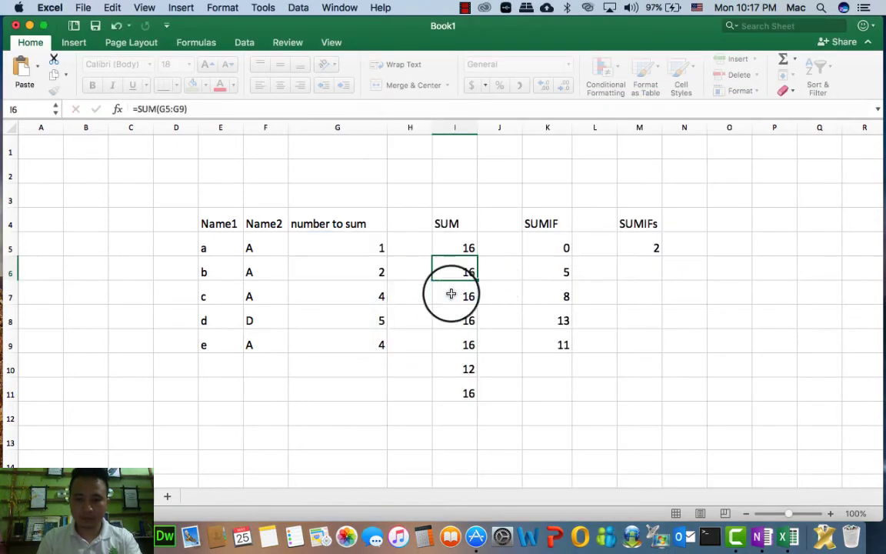
{"action": "left_click", "coordinate": [452, 295]}
{"action": "left_click", "coordinate": [247, 109]}
{"action": "left_click", "coordinate": [244, 158]}
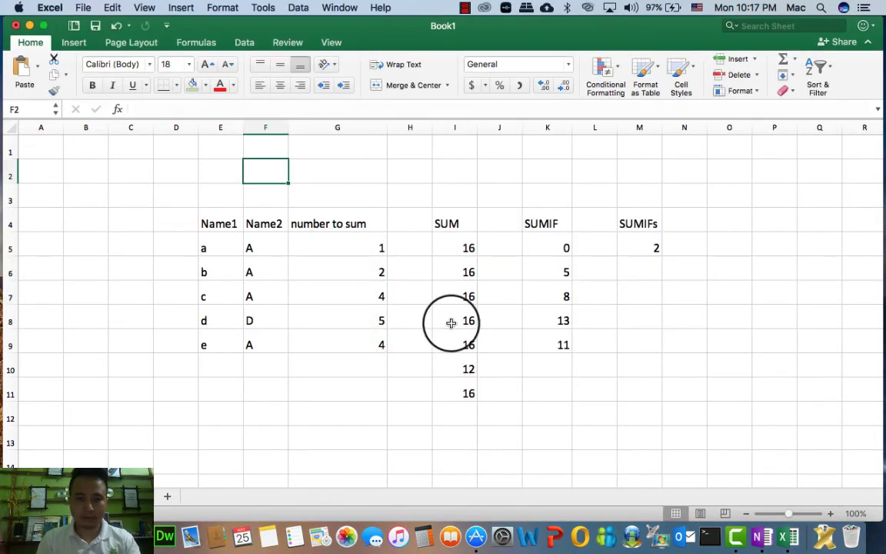
{"action": "left_click", "coordinate": [454, 272]}
{"action": "left_click", "coordinate": [459, 295]}
{"action": "left_click_drag", "start_coordinate": [227, 106], "coordinate": [100, 93]}
{"action": "key", "text": "super+c"}
{"action": "key", "text": "super+Tab"}
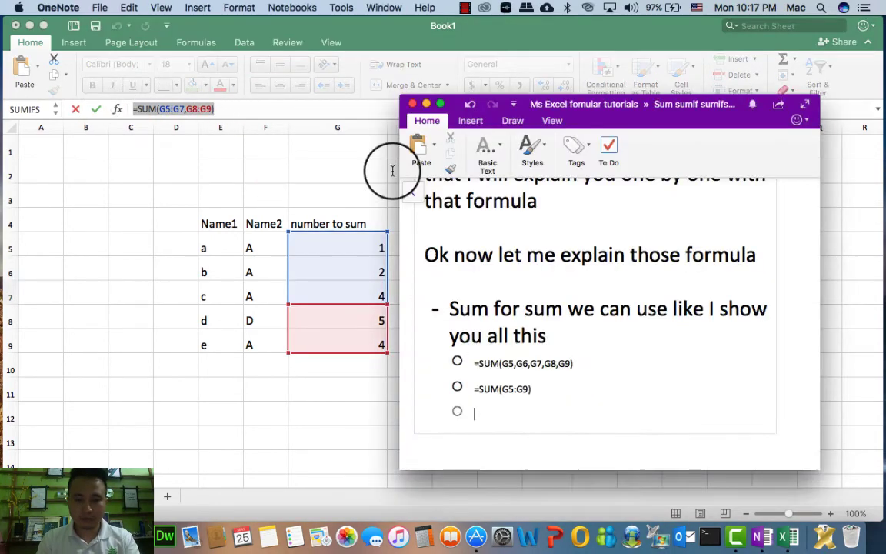
{"action": "key", "text": "super+v"}
{"action": "key", "text": "Return"}
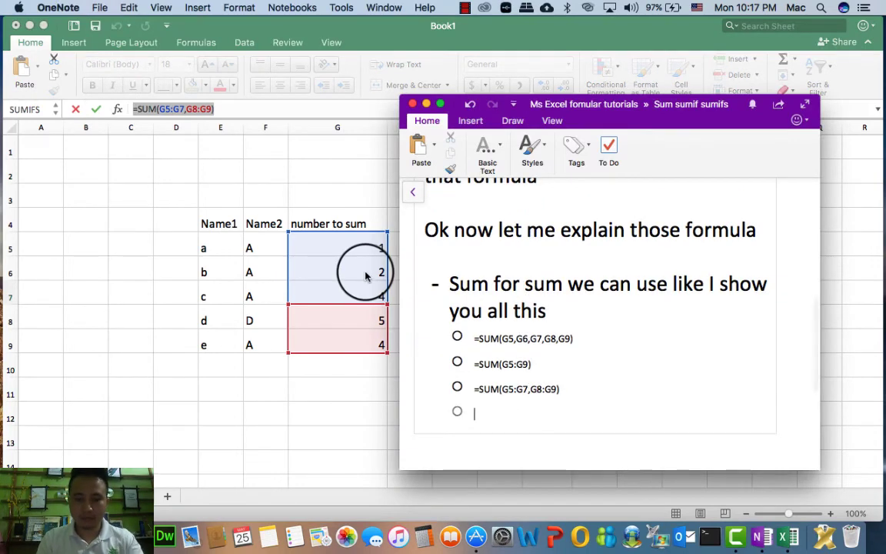
Step: Copy the I8 formula =SUM(G5,G6:G9) from Excel into the fourth sub-bullet of the OneNote notes
{"action": "key", "text": "super+Tab"}
{"action": "left_click", "coordinate": [456, 313]}
{"action": "left_click_drag", "start_coordinate": [239, 108], "coordinate": [113, 103]}
{"action": "key", "text": "super+c"}
{"action": "key", "text": "super+Tab"}
{"action": "key", "text": "super+v"}
{"action": "scroll", "coordinate": [538, 400], "scroll_direction": "down", "scroll_amount": 3}
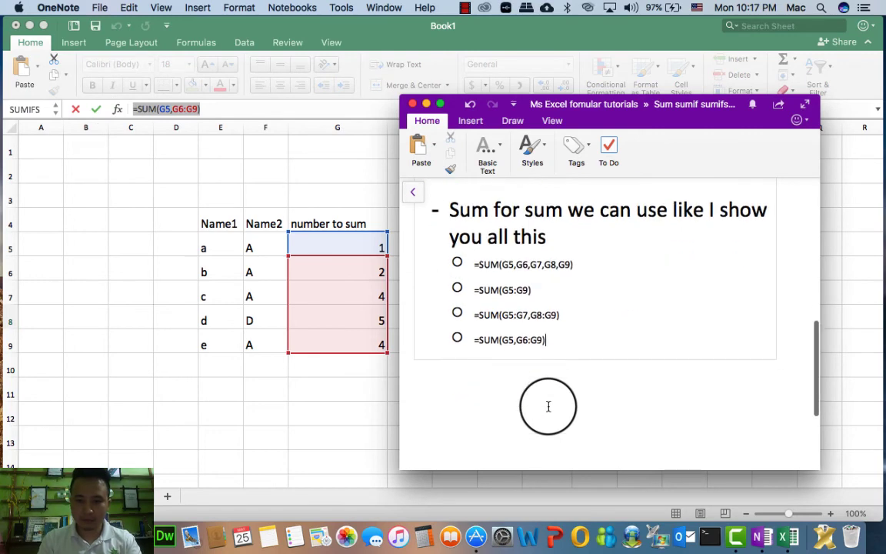
Step: Add the I9 formula =SUM(G5:G8,G9) from Excel as a fifth sub-bullet in the OneNote notes
{"action": "key", "text": "Return"}
{"action": "key", "text": "super+Tab"}
{"action": "left_click", "coordinate": [446, 343]}
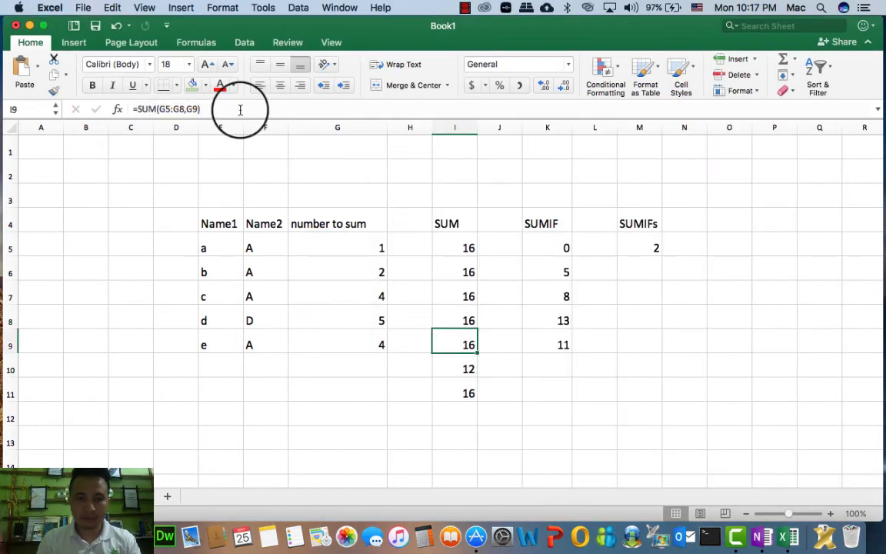
{"action": "left_click_drag", "start_coordinate": [239, 109], "coordinate": [128, 93]}
{"action": "key", "text": "super+c"}
{"action": "key", "text": "super+Tab"}
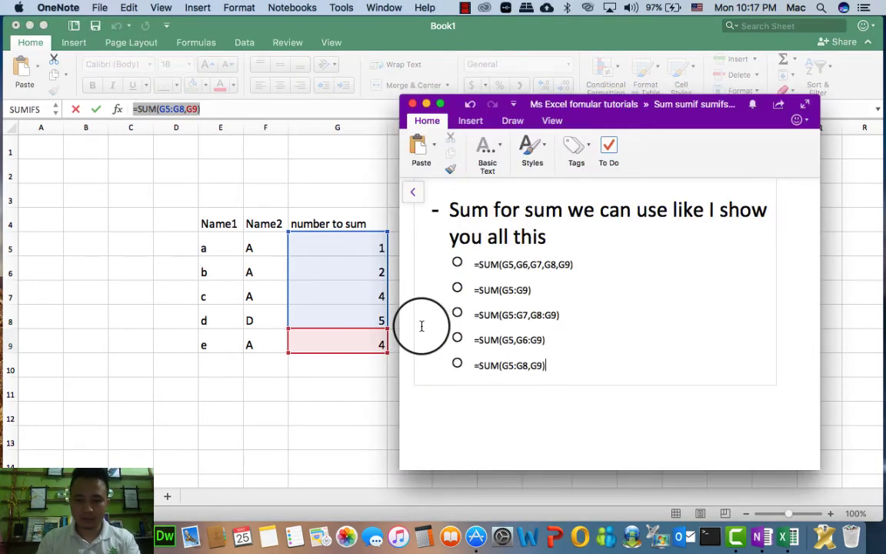
Step: Add the I10 formula =SUM(G5:G6,G8:G9) from Excel as a sixth sub-bullet in the OneNote notes
{"action": "key", "text": "Return"}
{"action": "key", "text": "super+Tab"}
{"action": "left_click", "coordinate": [451, 366]}
{"action": "left_click", "coordinate": [245, 109]}
{"action": "left_click_drag", "start_coordinate": [245, 109], "coordinate": [88, 105]}
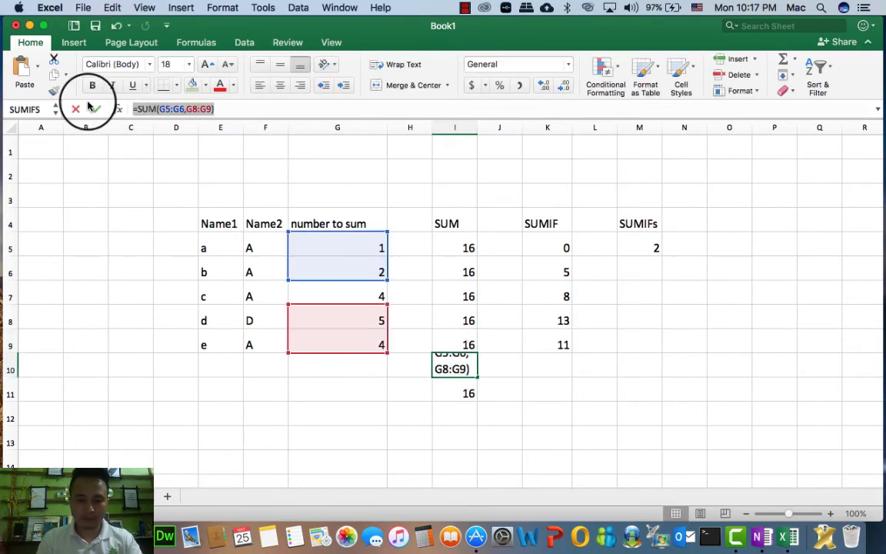
{"action": "key", "text": "super+c"}
{"action": "key", "text": "super+Tab"}
{"action": "key", "text": "super+v"}
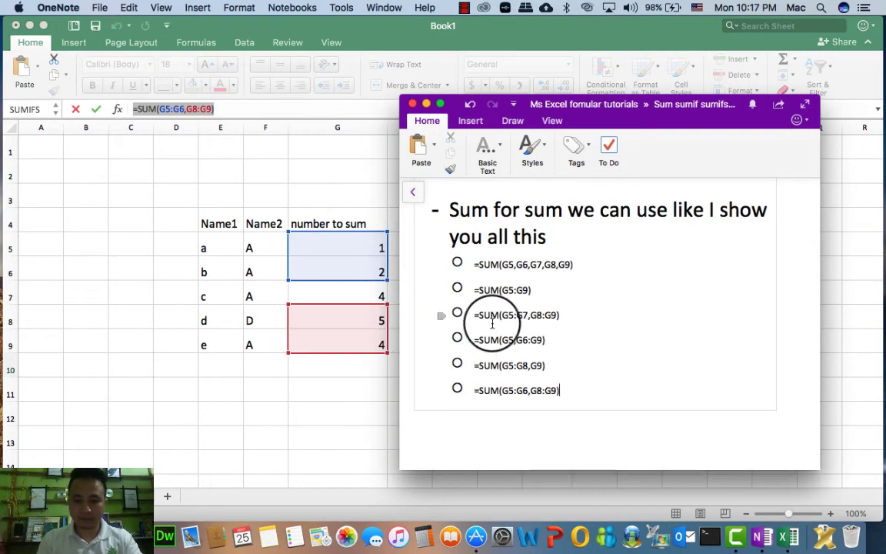
Step: Add the I11 formula =G5+G6+G7+G8+G9 from Excel as a seventh sub-bullet in the OneNote notes
{"action": "key", "text": "Return"}
{"action": "key", "text": "super+Tab"}
{"action": "key", "text": "Escape"}
{"action": "left_click", "coordinate": [455, 393]}
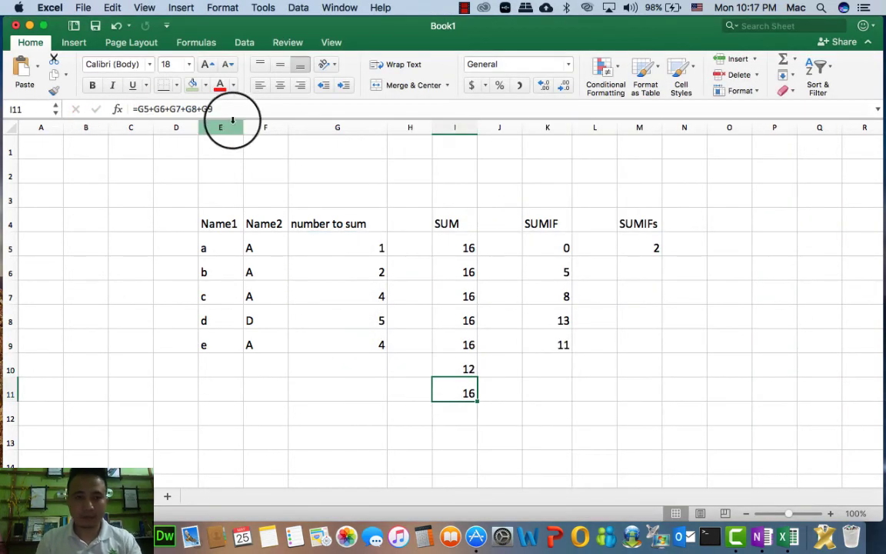
{"action": "left_click_drag", "start_coordinate": [223, 109], "coordinate": [80, 40]}
{"action": "key", "text": "super+c"}
{"action": "key", "text": "super+Tab"}
{"action": "key", "text": "super+v"}
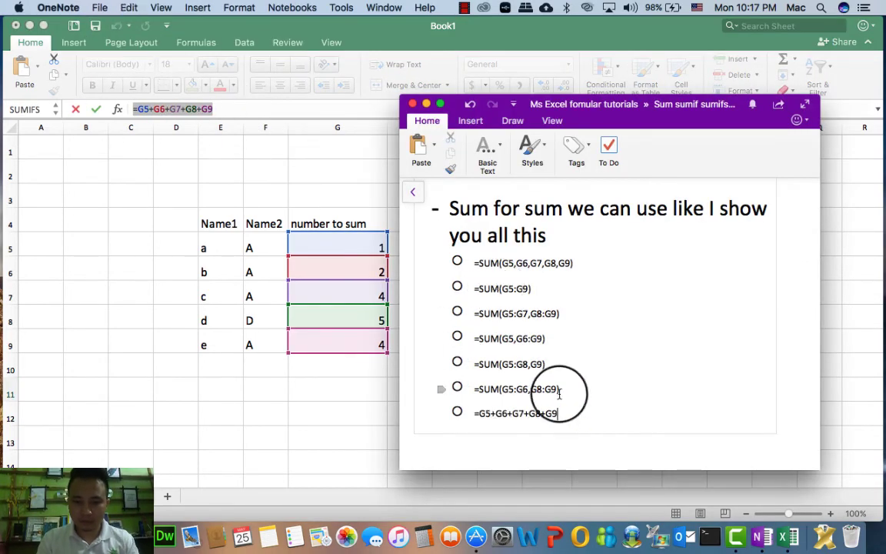
{"action": "left_click_drag", "start_coordinate": [558, 413], "coordinate": [461, 413]}
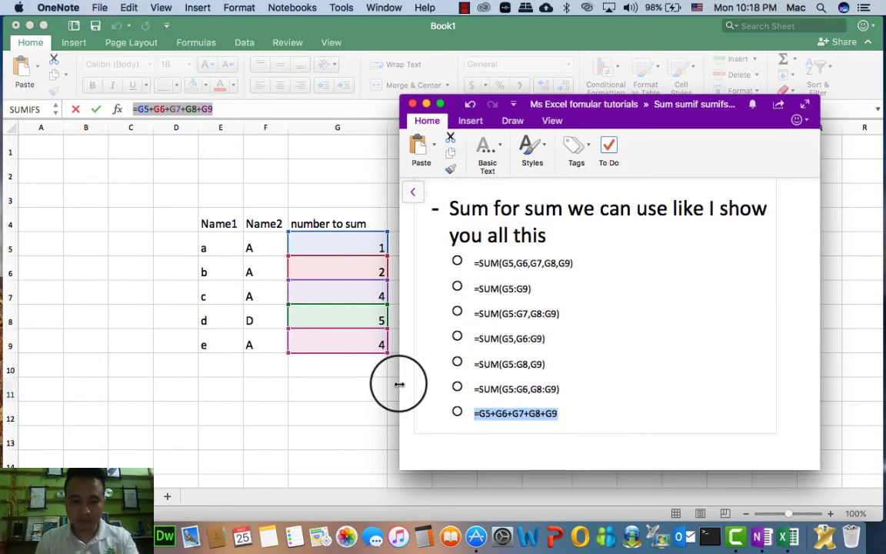
Step: Switch back to Excel, check the I10 formula and try the note "This is I sum" in K10
{"action": "key", "text": "super+Tab"}
{"action": "left_click", "coordinate": [456, 366]}
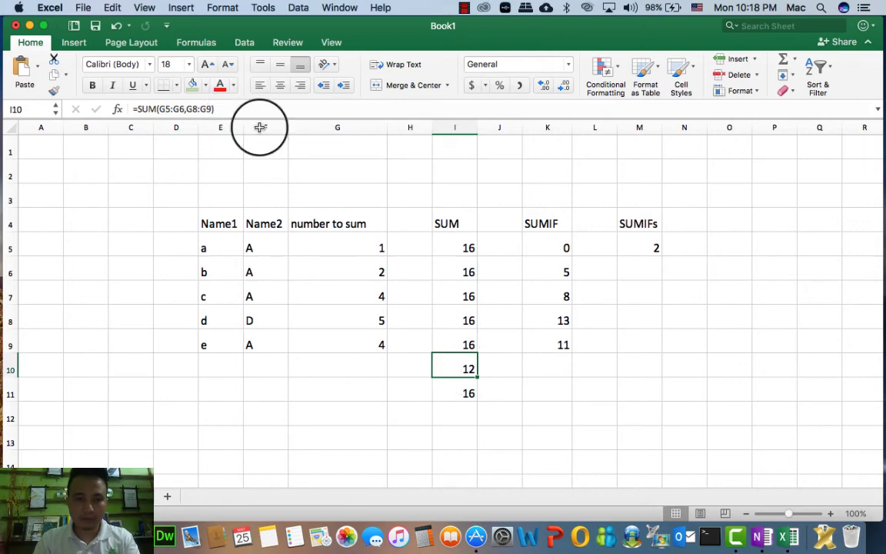
{"action": "left_click", "coordinate": [540, 373]}
{"action": "type", "text": "This is I sum"}
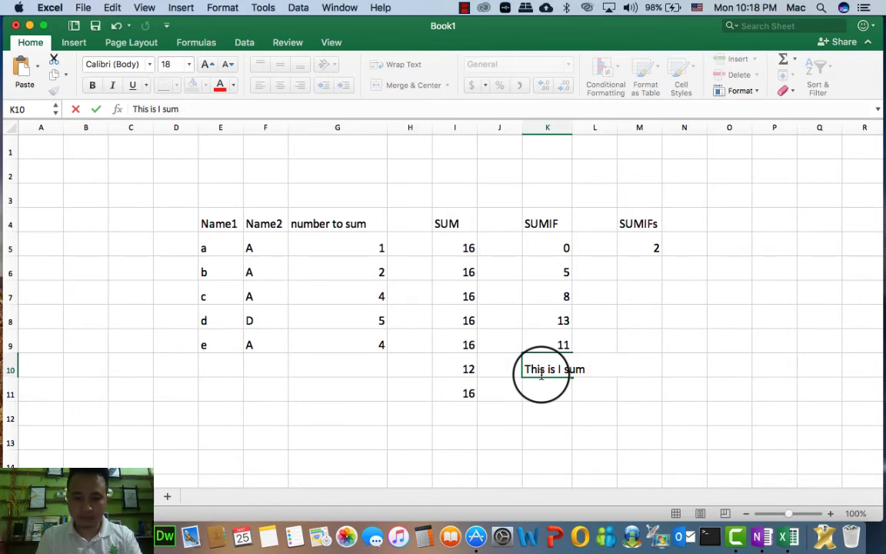
{"action": "left_click", "coordinate": [532, 413]}
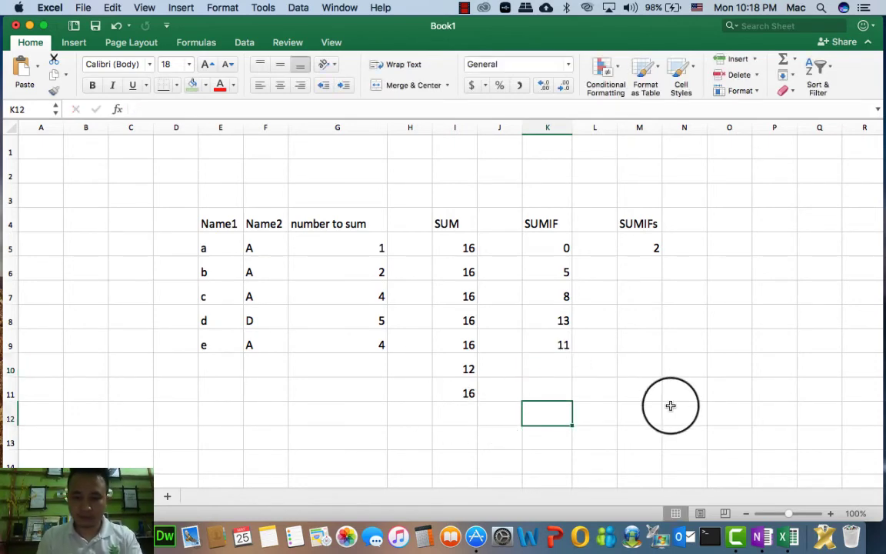
Step: Switch to OneNote and start a new dash bullet reading "Sum if" below the list of SUM formulas
{"action": "key", "text": "super+Tab"}
{"action": "left_click", "coordinate": [575, 415]}
{"action": "scroll", "coordinate": [574, 415], "scroll_direction": "down", "scroll_amount": 3}
{"action": "scroll", "coordinate": [592, 366], "scroll_direction": "up", "scroll_amount": 4}
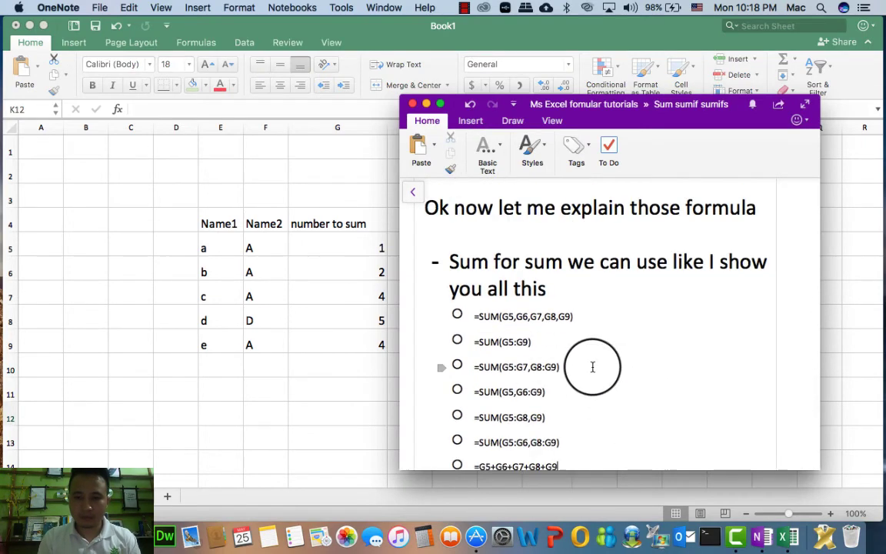
{"action": "scroll", "coordinate": [592, 365], "scroll_direction": "down", "scroll_amount": 2}
{"action": "key", "text": "Return"}
{"action": "key", "text": "Return"}
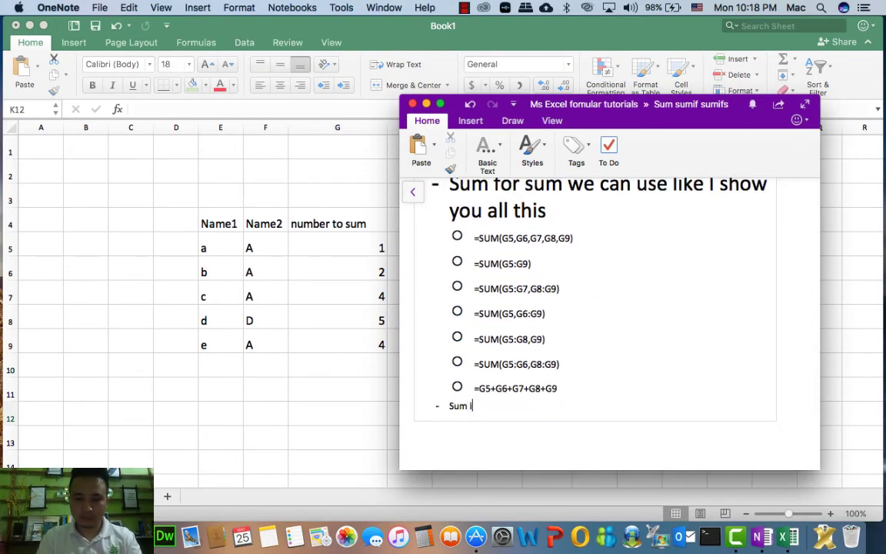
Step: Set the new bullet's font size to 24, word it as "Sumif we can use sumif like this" and start a sub-bullet
{"action": "left_click_drag", "start_coordinate": [476, 405], "coordinate": [437, 405]}
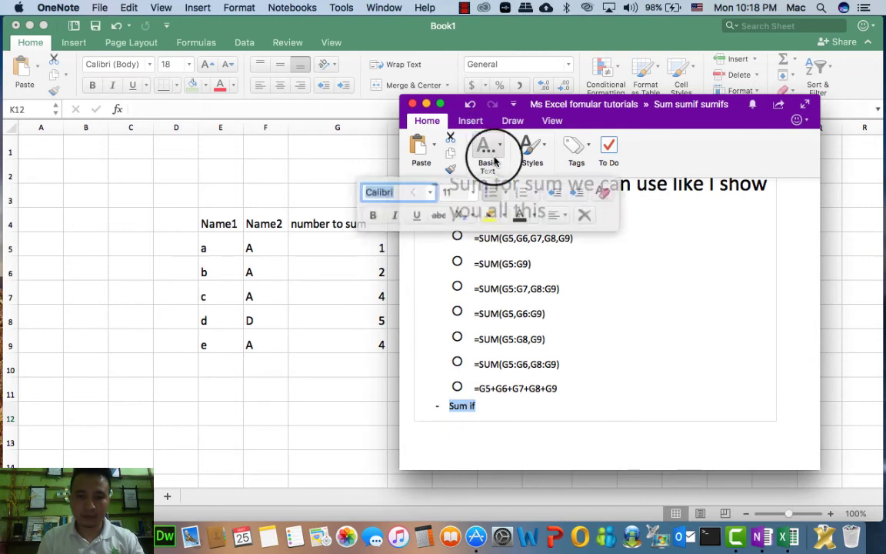
{"action": "left_click", "coordinate": [465, 190]}
{"action": "left_click", "coordinate": [463, 378]}
{"action": "left_click", "coordinate": [535, 415]}
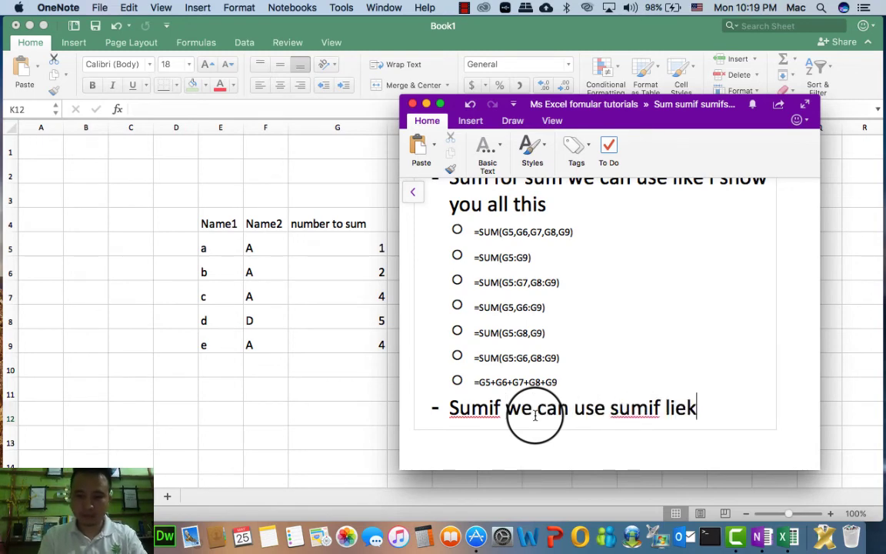
{"action": "type", "text": "this"}
{"action": "key", "text": "Return"}
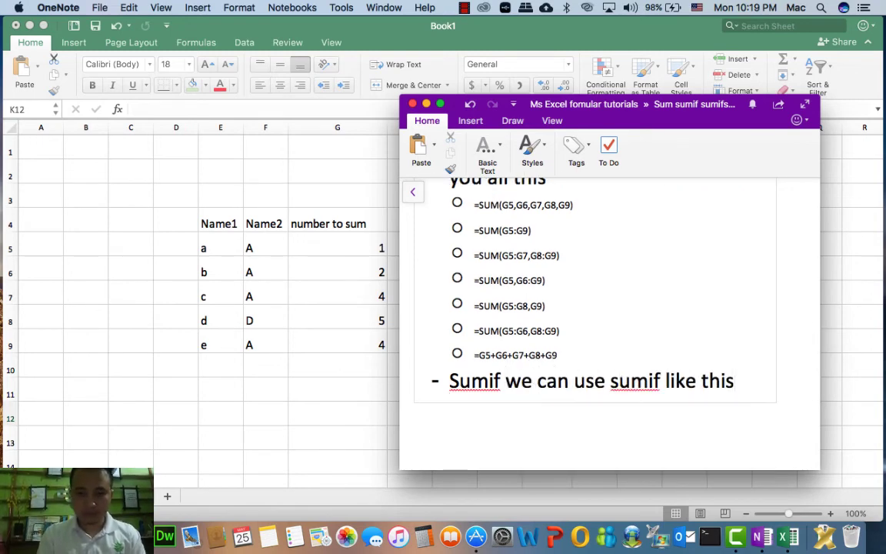
Step: Copy the K5 formula =SUMIF(F5:F9,"B",G5:G9) from Excel into the first Sumif sub-bullet in OneNote
{"action": "left_click", "coordinate": [287, 298]}
{"action": "left_click", "coordinate": [547, 250]}
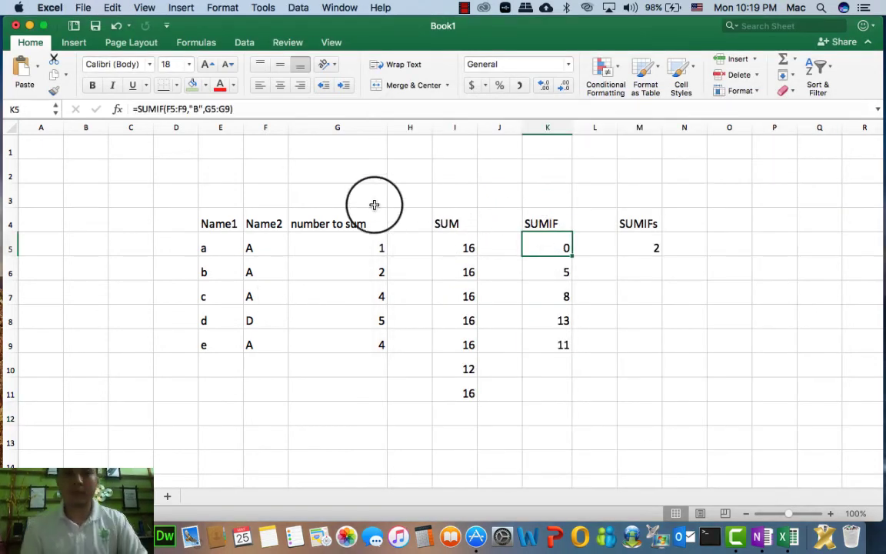
{"action": "left_click_drag", "start_coordinate": [243, 111], "coordinate": [133, 108]}
{"action": "key", "text": "super+c"}
{"action": "key", "text": "super+Tab"}
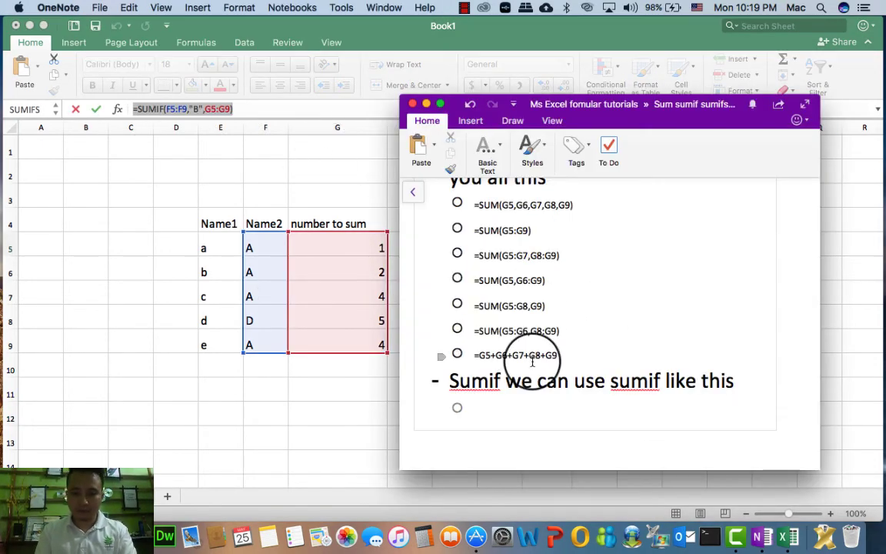
{"action": "key", "text": "super+v"}
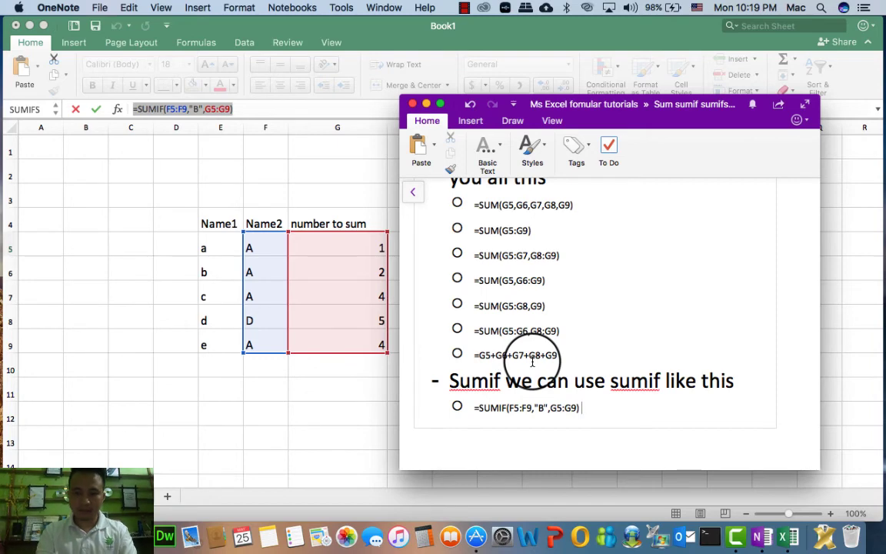
Step: Set the pasted formula to size 24 and append "that mean sum if name2 equal B if not B it will be not sum"
{"action": "left_click_drag", "start_coordinate": [582, 408], "coordinate": [471, 409]}
{"action": "left_click", "coordinate": [490, 156]}
{"action": "left_click", "coordinate": [463, 191]}
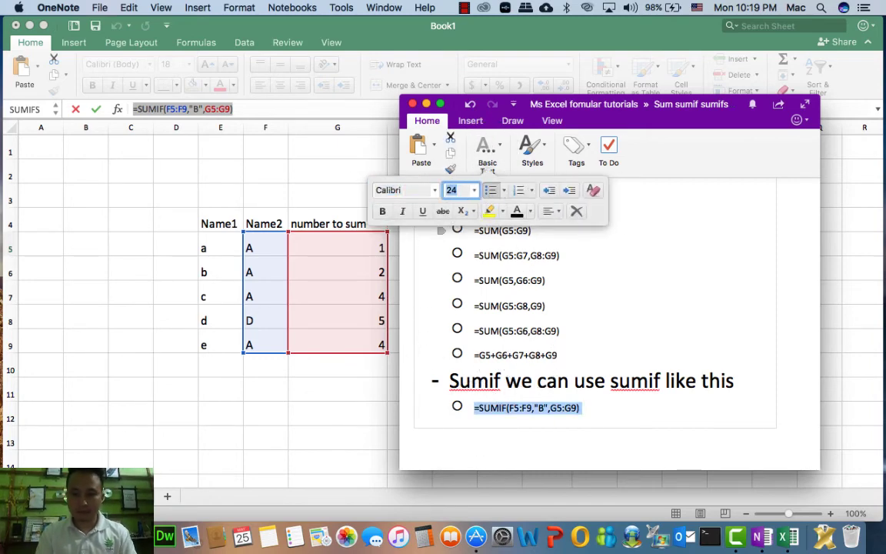
{"action": "key", "text": "Return"}
{"action": "left_click", "coordinate": [714, 412]}
{"action": "type", "text": "that mean sum if name2 equal B if not B it will be not sum"}
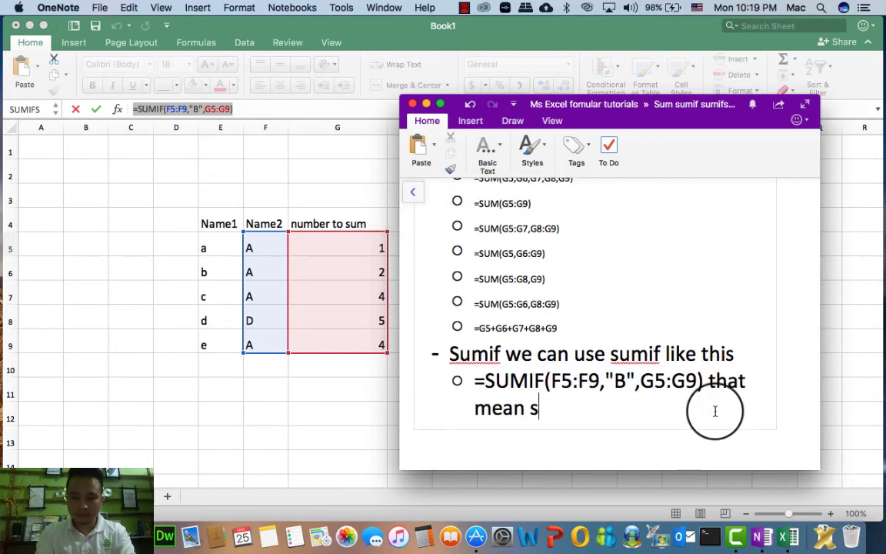
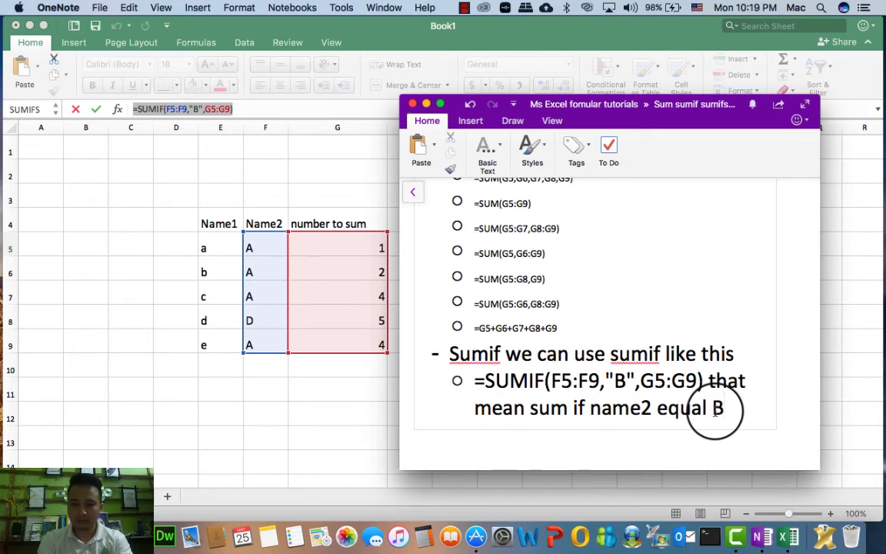
{"action": "type", "text": "t B it will be not sum"}
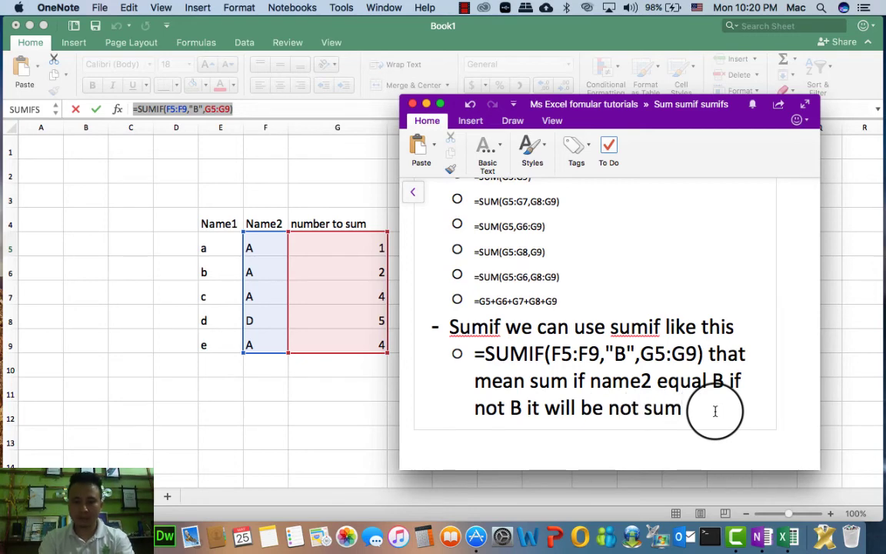
{"action": "key", "text": "Return"}
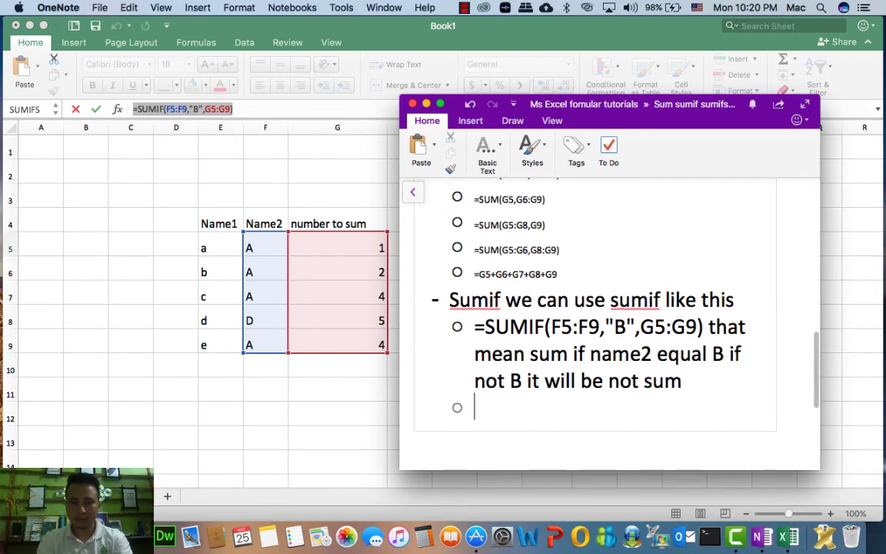
Step: Copy the K6 formula =SUMIF(F5:F9,"<>A",G5:G9) from Excel into the second Sumif sub-bullet in OneNote
{"action": "left_click", "coordinate": [367, 319]}
{"action": "left_click", "coordinate": [553, 273]}
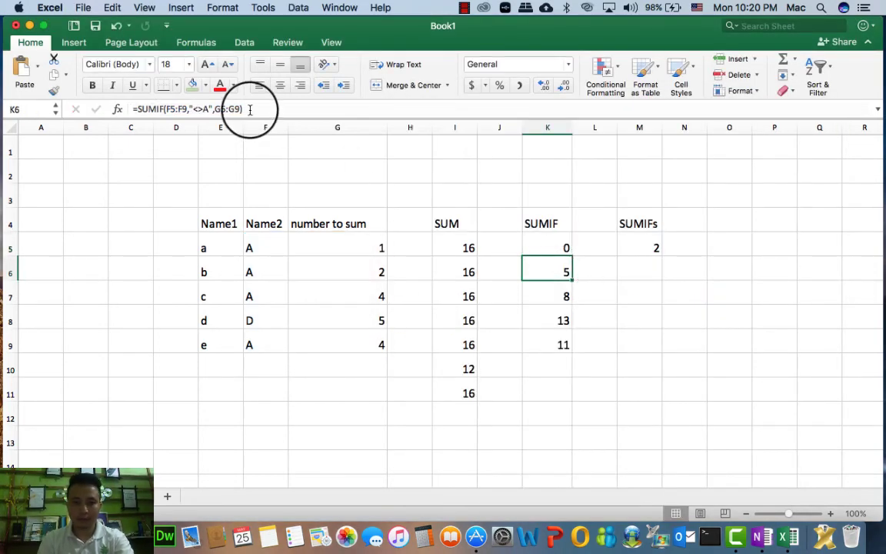
{"action": "left_click_drag", "start_coordinate": [251, 108], "coordinate": [113, 104]}
{"action": "key", "text": "super+c"}
{"action": "key", "text": "super+Tab"}
{"action": "key", "text": "super+v"}
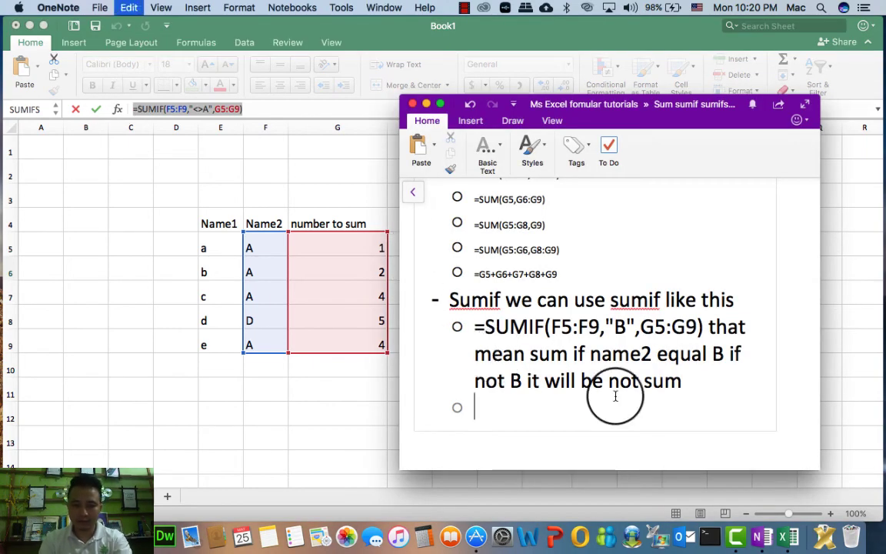
{"action": "key", "text": "super+z"}
{"action": "right_click", "coordinate": [532, 409]}
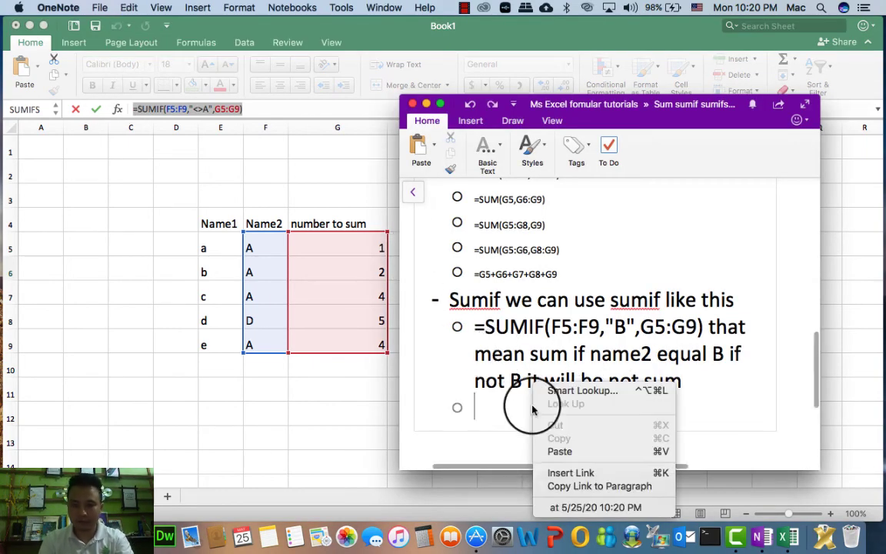
{"action": "left_click", "coordinate": [561, 451]}
Step: Set the "<>A" formula to size 24 and append "this formula is sum if name2 is not A that mean it will be sum value in rang"
{"action": "left_click", "coordinate": [459, 406]}
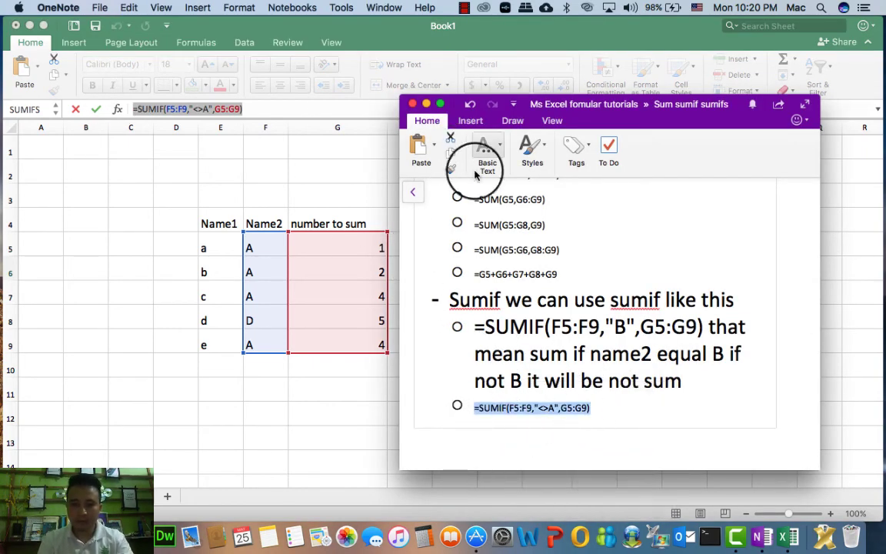
{"action": "left_click", "coordinate": [463, 193]}
{"action": "key", "text": "Return"}
{"action": "left_click", "coordinate": [740, 401]}
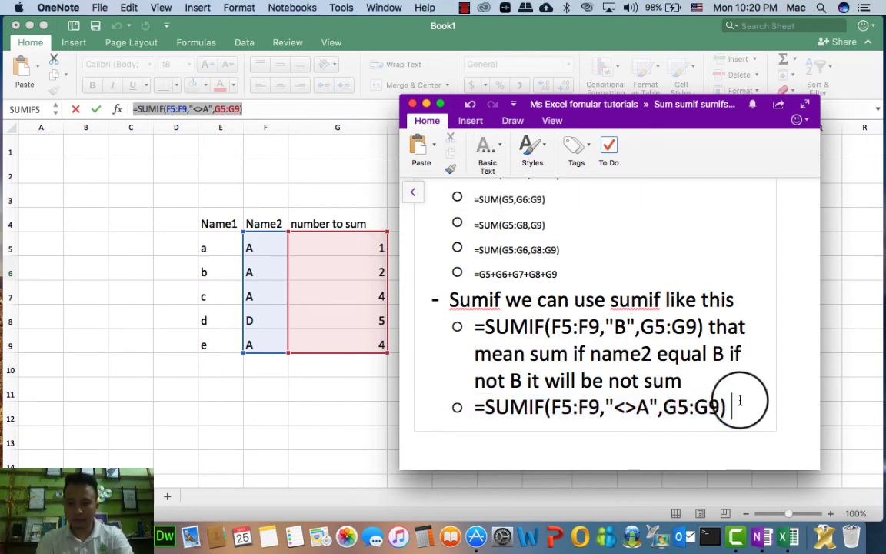
{"action": "type", "text": "this formula is sum if"}
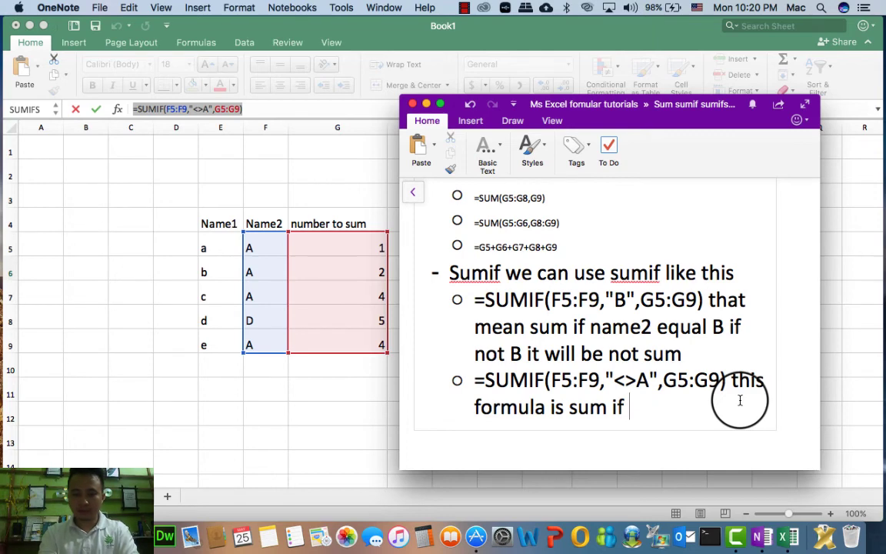
{"action": "type", "text": "name2 is not A"}
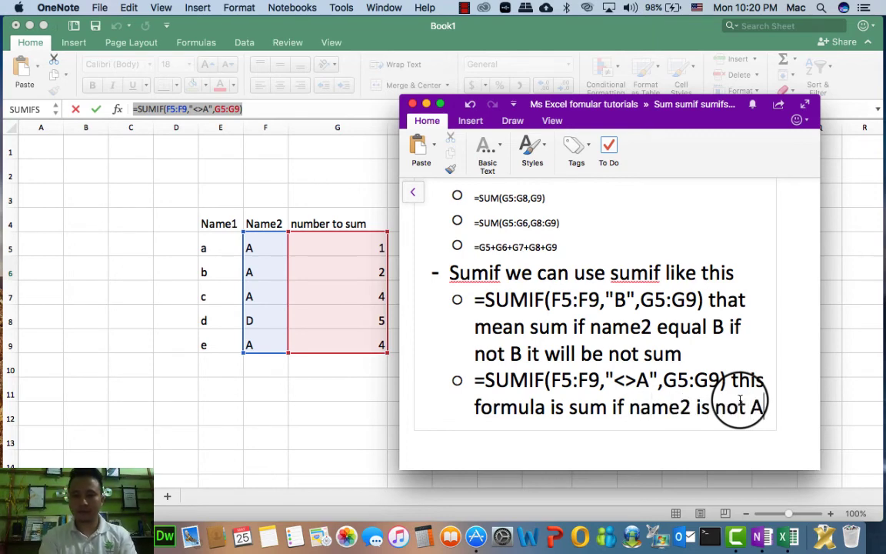
{"action": "type", "text": " that mean it will "}
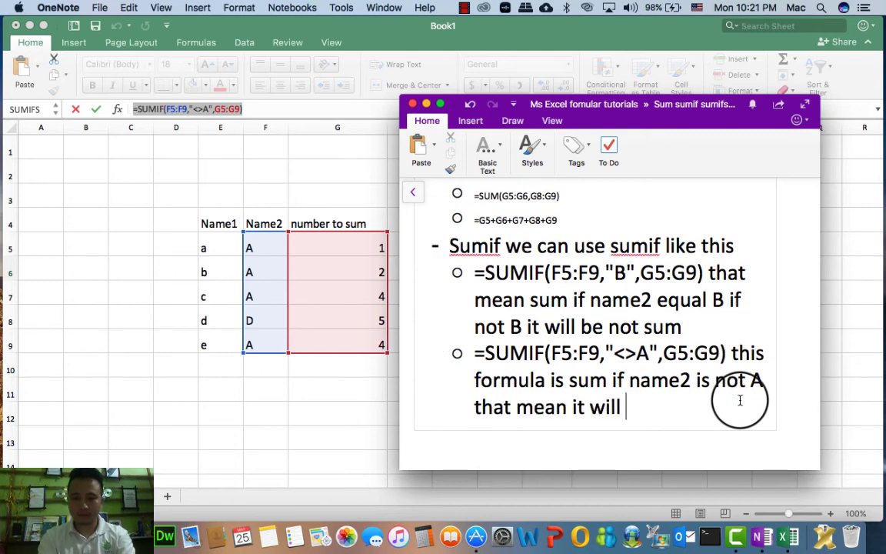
{"action": "type", "text": "be sum val"}
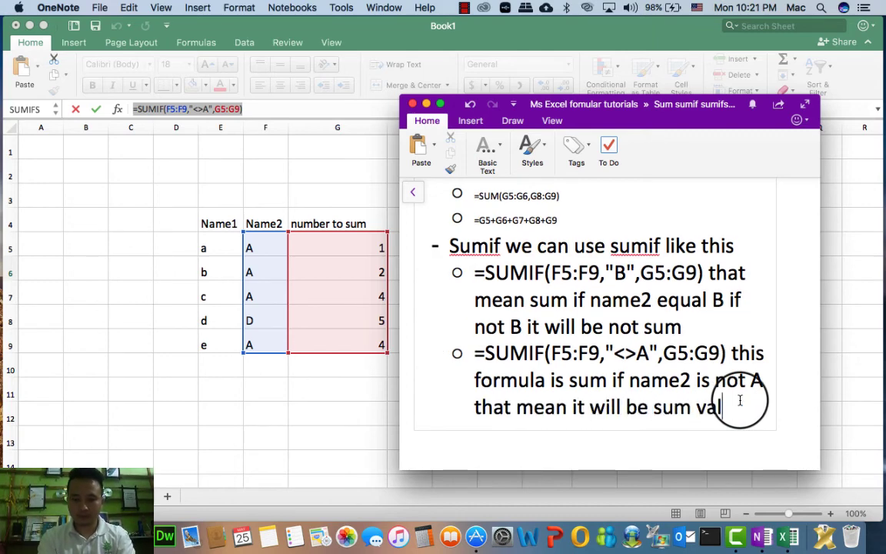
{"action": "type", "text": "ue in rang"}
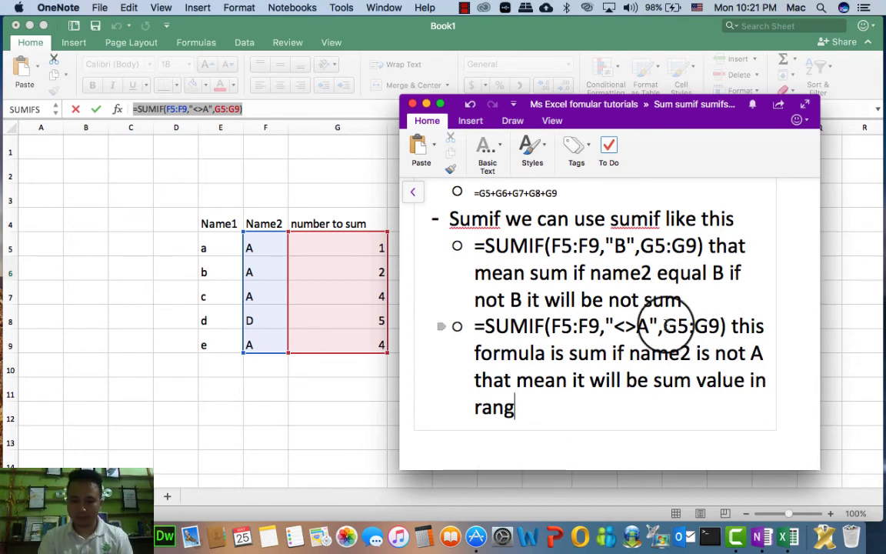
Step: Complete the "<>A" explanation with "G5 to G9 if name2 is not A", reusing the range from the formula, and start another sub-bullet
{"action": "left_click_drag", "start_coordinate": [665, 326], "coordinate": [742, 323]}
{"action": "left_click", "coordinate": [559, 399]}
{"action": "key", "text": "super+v"}
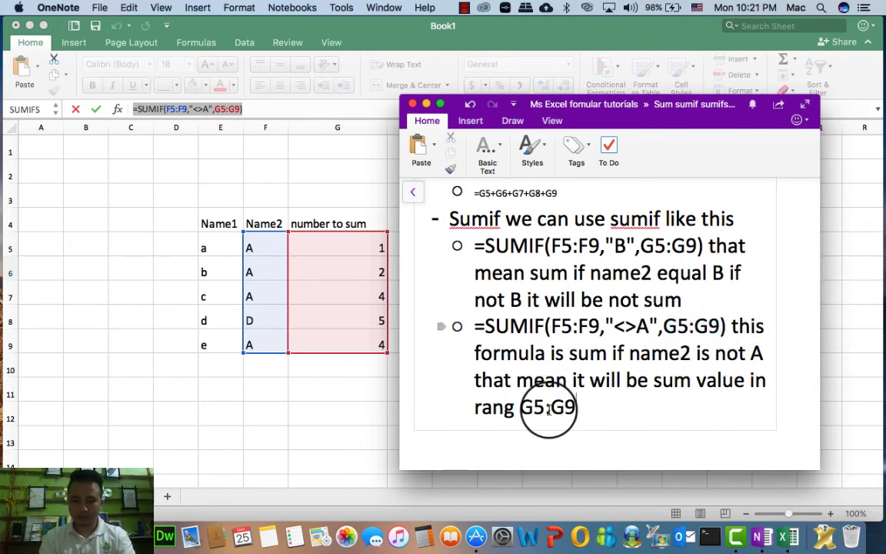
{"action": "left_click", "coordinate": [552, 408]}
{"action": "key", "text": "BackSpace"}
{"action": "type", "text": "to"}
{"action": "left_click", "coordinate": [609, 410]}
{"action": "type", "text": "if"}
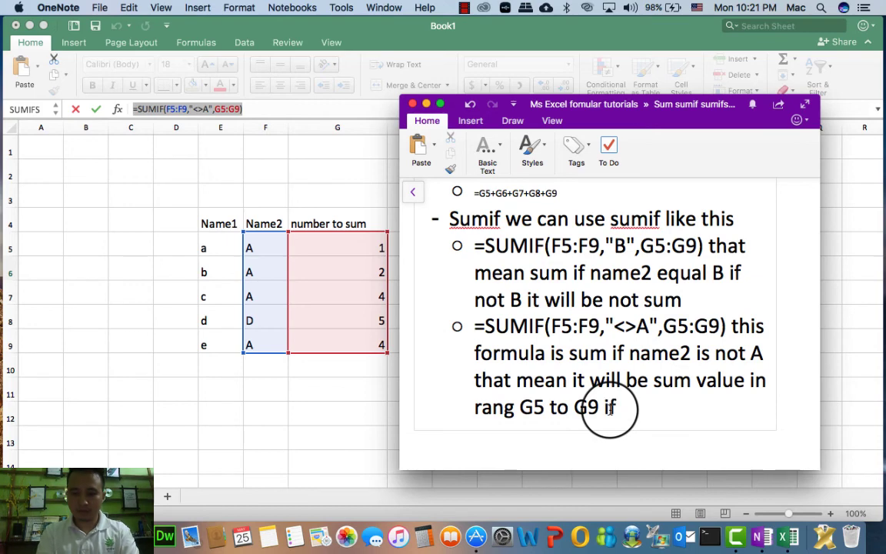
{"action": "type", "text": " name2 is not "}
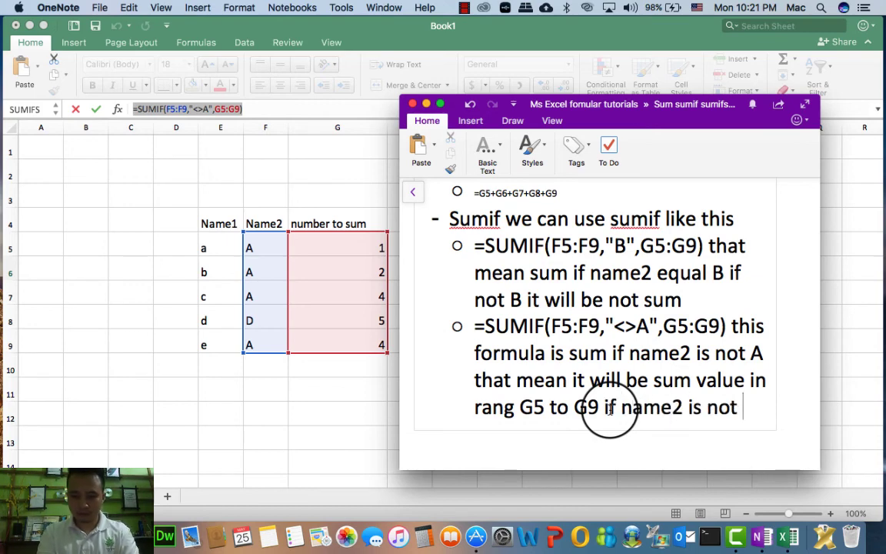
{"action": "type", "text": "A"}
{"action": "key", "text": "Return"}
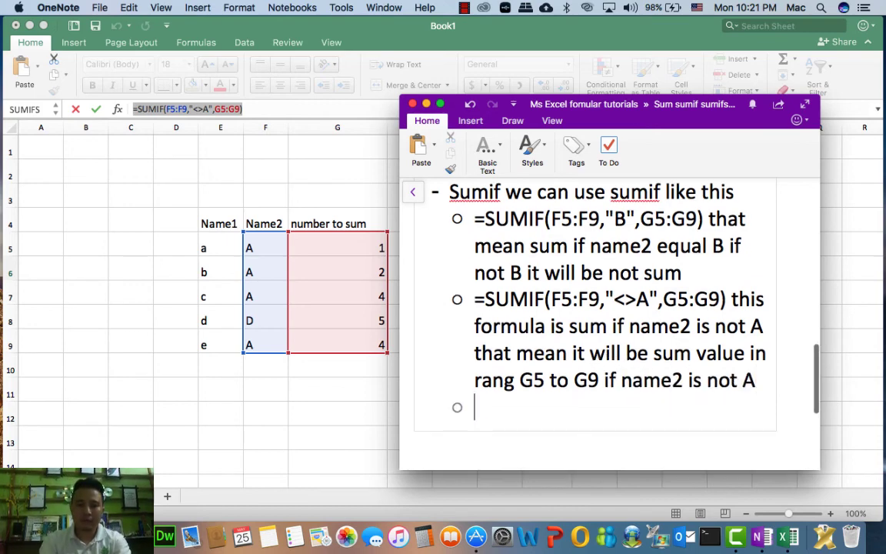
Step: Copy the K7 formula =SUMIF(G5:G9,4,G5:G9) from Excel into the third Sumif sub-bullet in OneNote
{"action": "left_click", "coordinate": [326, 277]}
{"action": "left_click", "coordinate": [558, 300]}
{"action": "left_click_drag", "start_coordinate": [269, 110], "coordinate": [118, 109]}
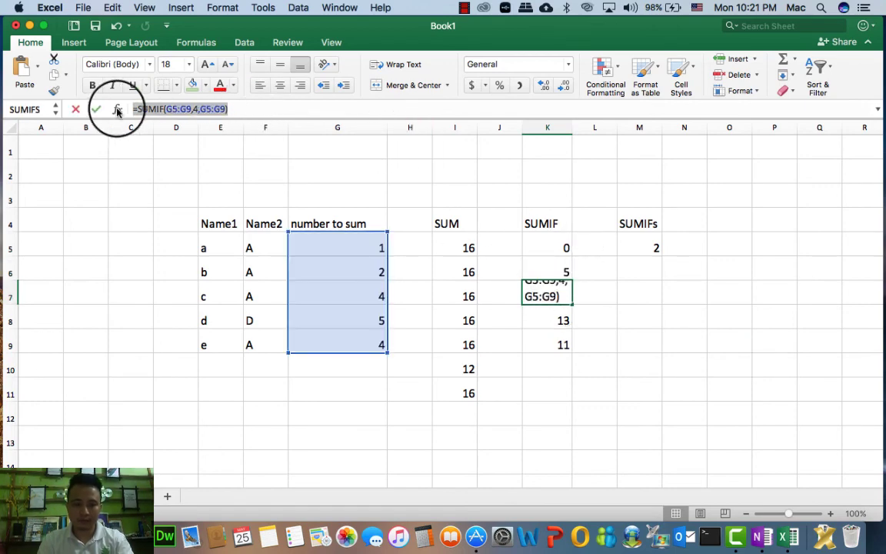
{"action": "key", "text": "super+c"}
{"action": "key", "text": "super+Tab"}
{"action": "key", "text": "super+v"}
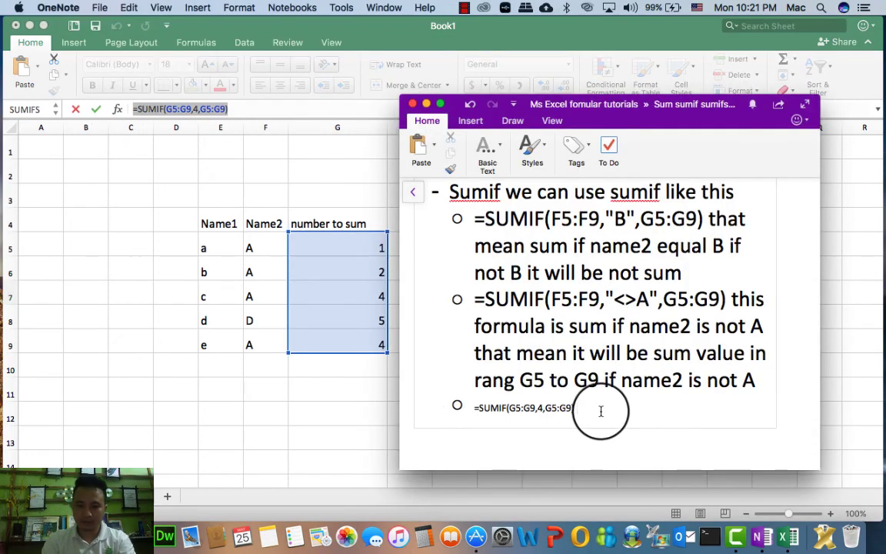
Step: Append "this is sum if number is 4" to the third Sumif formula, set its text to size 24 and start another sub-bullet
{"action": "scroll", "coordinate": [601, 412], "scroll_direction": "down", "scroll_amount": 1}
{"action": "type", "text": "Su"}
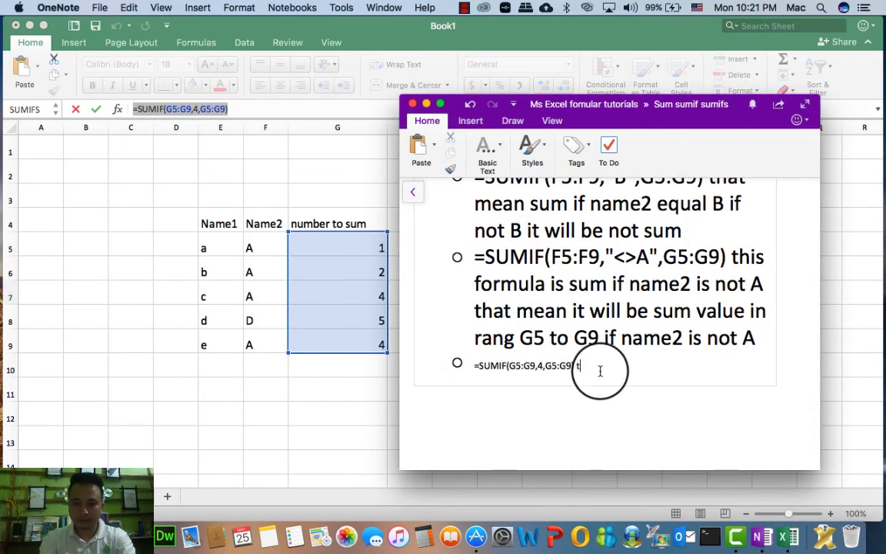
{"action": "left_click_drag", "start_coordinate": [600, 369], "coordinate": [468, 372]}
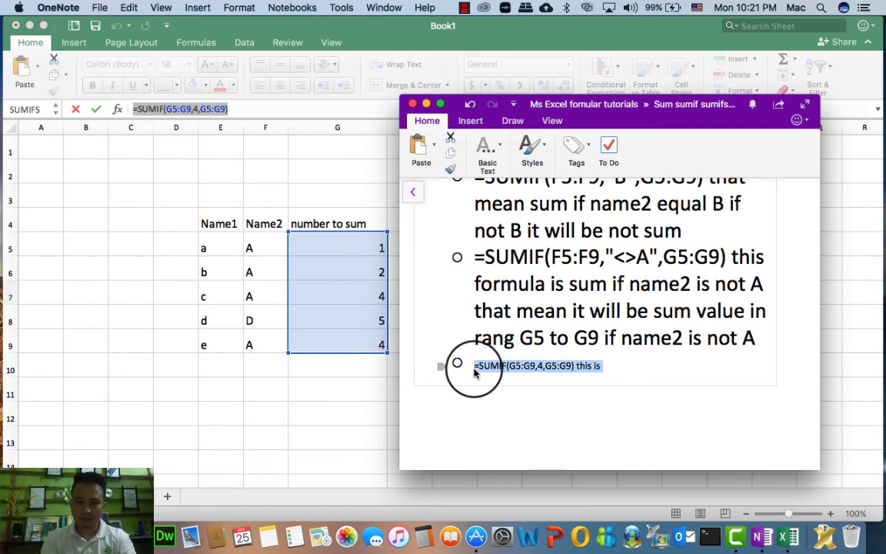
{"action": "left_click", "coordinate": [466, 191]}
{"action": "key", "text": "Return"}
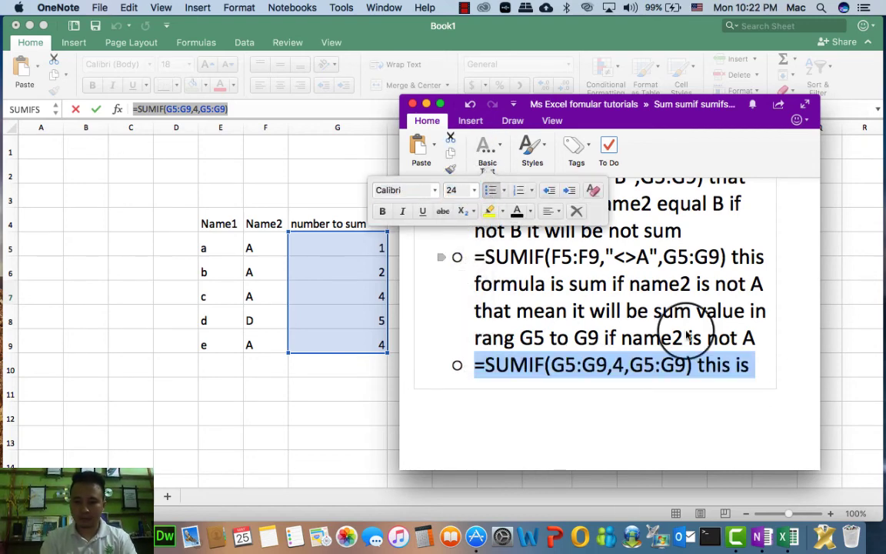
{"action": "left_click", "coordinate": [760, 356]}
{"action": "type", "text": "sum if"}
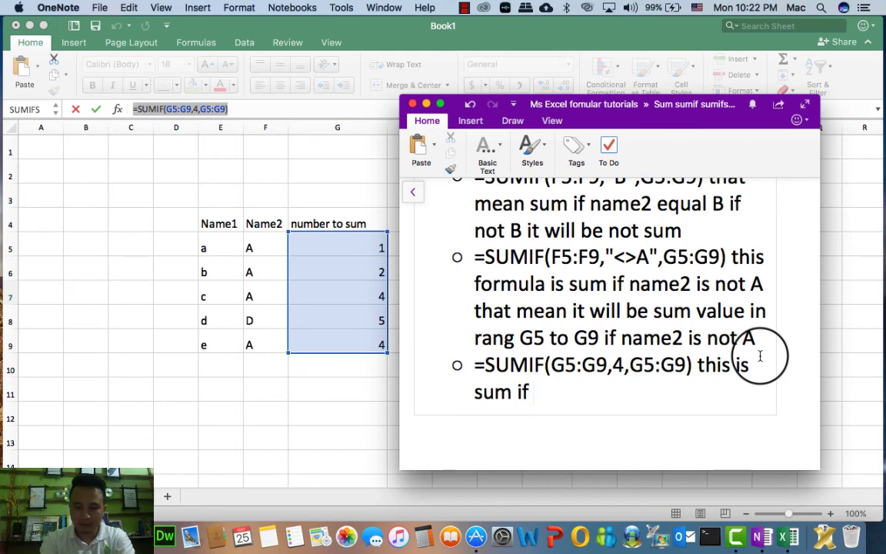
{"action": "type", "text": " number is 4"}
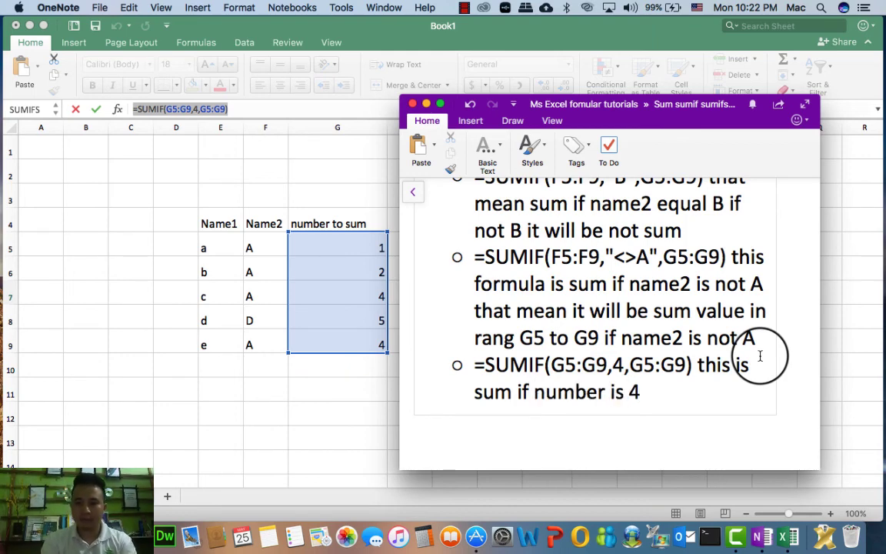
{"action": "key", "text": "Return"}
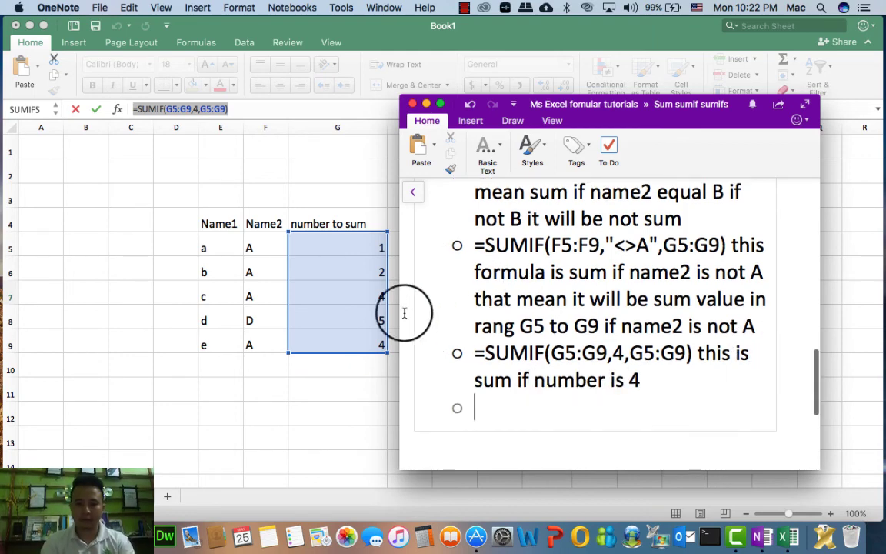
Step: Copy the K8 formula =SUMIF(G5:G9,">2",G5:G9) from Excel into the fourth Sumif sub-bullet in OneNote
{"action": "left_click", "coordinate": [396, 312]}
{"action": "left_click", "coordinate": [547, 316]}
{"action": "left_click", "coordinate": [254, 107]}
{"action": "left_click_drag", "start_coordinate": [254, 107], "coordinate": [103, 110]}
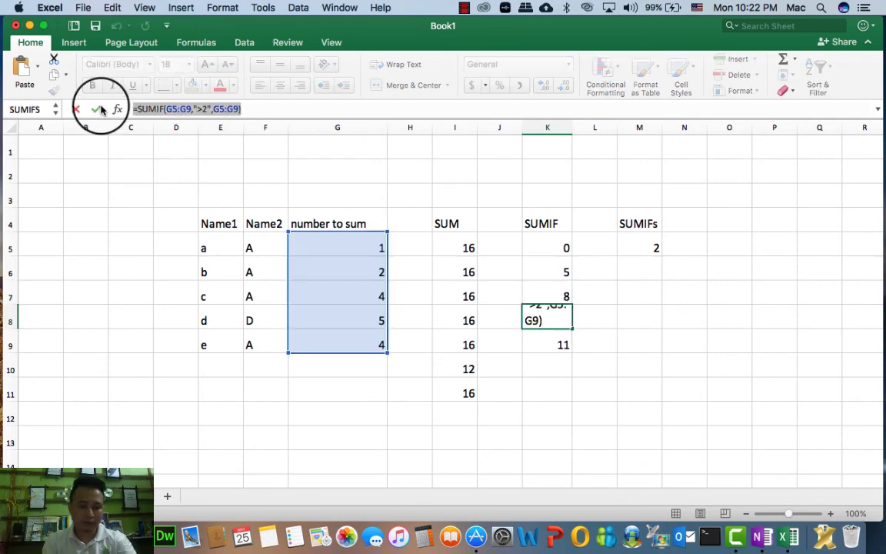
{"action": "key", "text": "super+Tab"}
{"action": "key", "text": "super+v"}
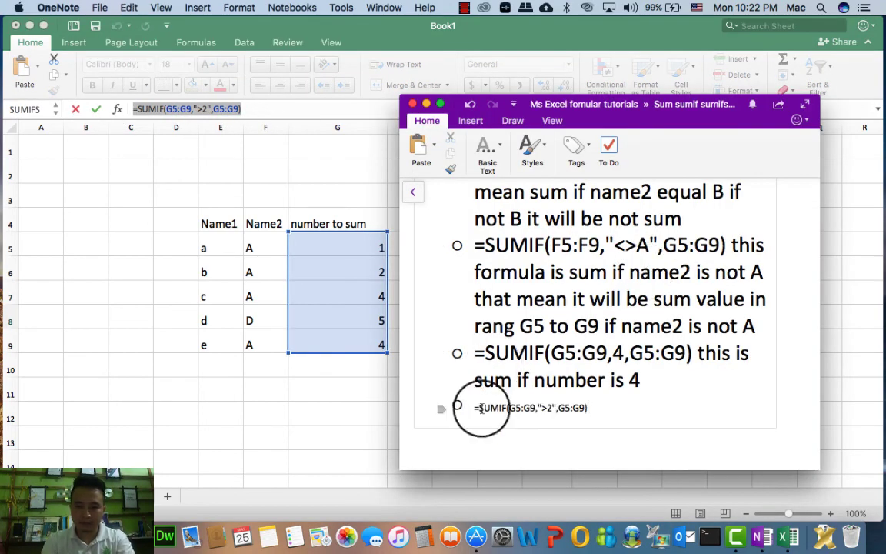
Step: Set the text of the ">2" formula in the fourth Sumif sub-bullet to size 24
{"action": "triple_click", "coordinate": [482, 409]}
{"action": "left_click", "coordinate": [487, 156]}
{"action": "left_click", "coordinate": [458, 191]}
{"action": "left_click", "coordinate": [730, 401]}
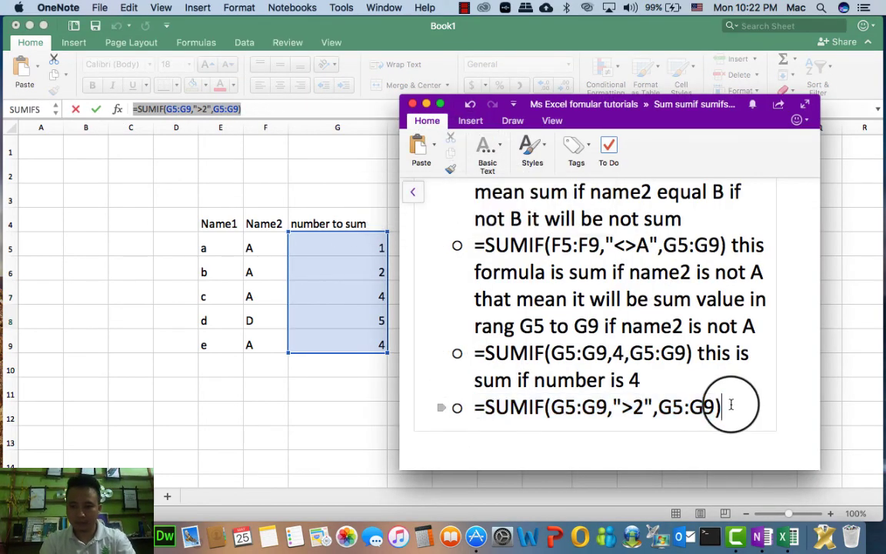
Step: Append "this is sum if number bigger than 2" after the ">2" formula
{"action": "type", "text": "this is sum o=if"}
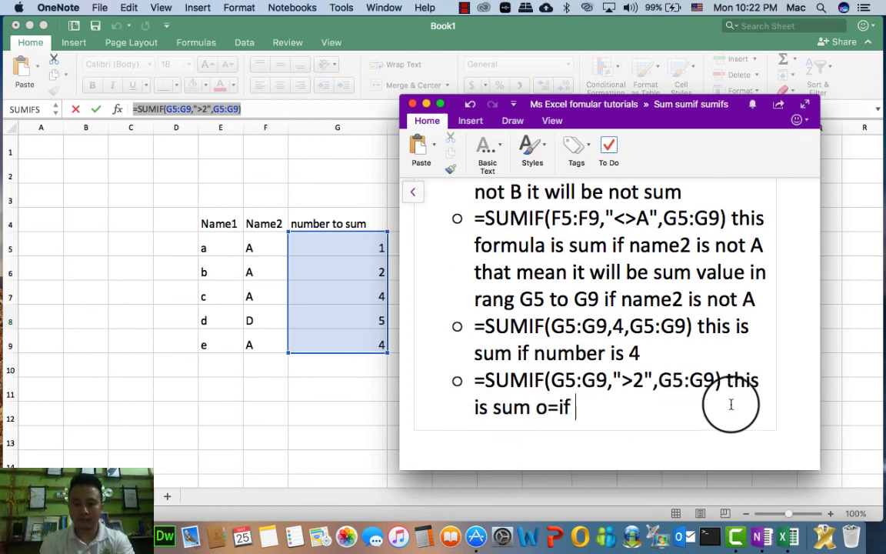
{"action": "key", "text": "BackSpace"}
{"action": "key", "text": "BackSpace"}
{"action": "key", "text": "BackSpace"}
{"action": "key", "text": "BackSpace"}
{"action": "key", "text": "BackSpace"}
{"action": "type", "text": "if number big"}
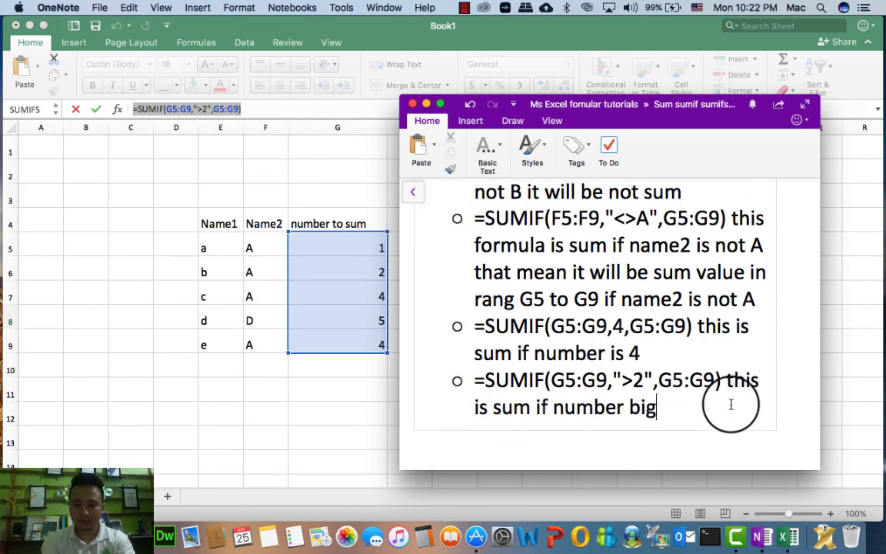
{"action": "type", "text": "er than"}
{"action": "left_click", "coordinate": [655, 407]}
{"action": "type", "text": "g"}
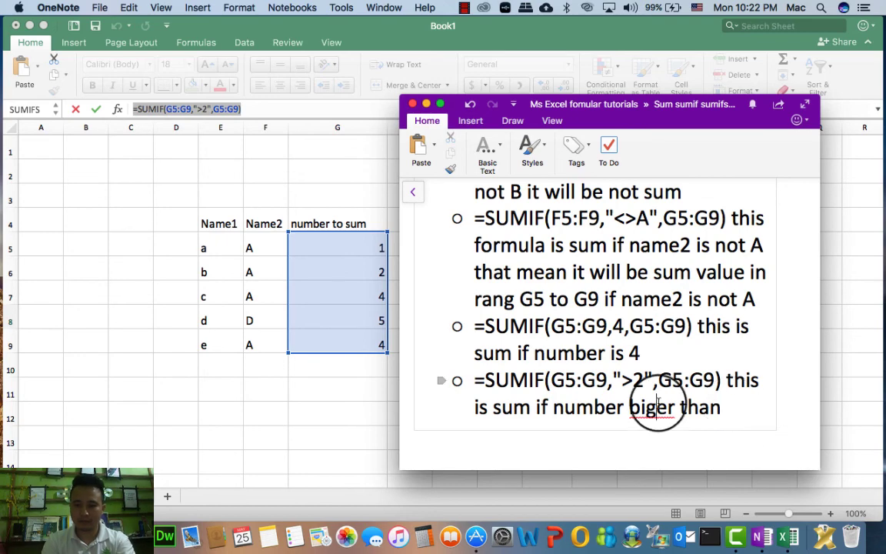
{"action": "left_click", "coordinate": [751, 398]}
Step: Copy the K9 formula =SUMIF(F5:F9,"A",G5:G9)+SUMIF(F5:F9,"B",G5:G9) from Excel into a new fifth Sumif sub-bullet in OneNote
{"action": "left_click", "coordinate": [364, 308]}
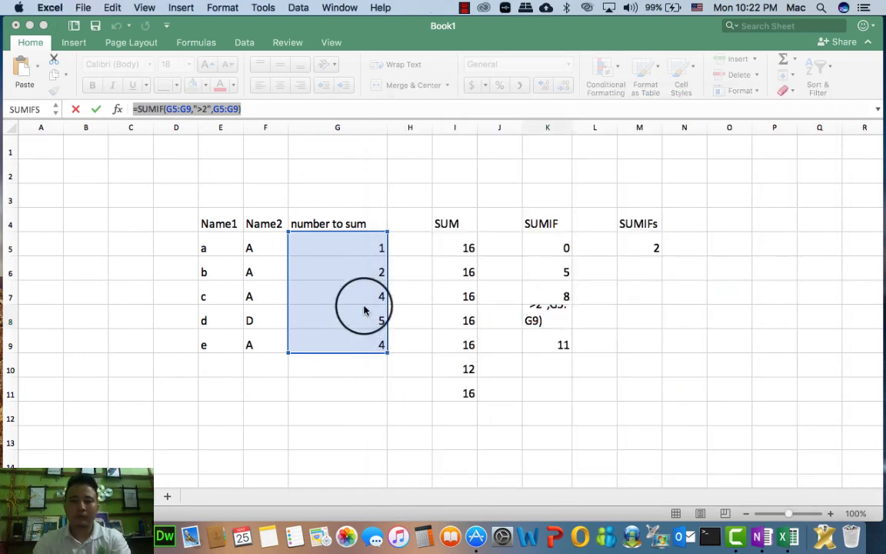
{"action": "key", "text": "Escape"}
{"action": "left_click", "coordinate": [537, 347]}
{"action": "left_click", "coordinate": [344, 106]}
{"action": "left_click_drag", "start_coordinate": [345, 106], "coordinate": [123, 109]}
{"action": "key", "text": "super+c"}
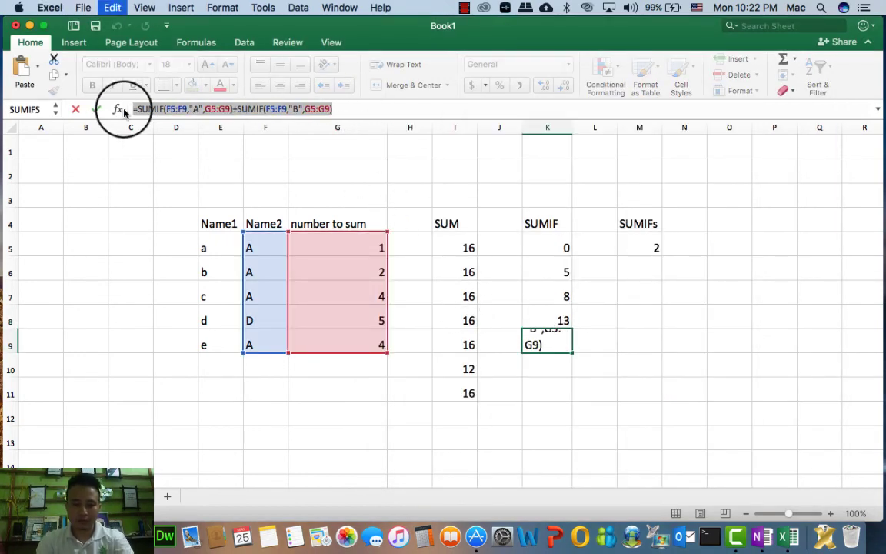
{"action": "key", "text": "super+Tab"}
{"action": "key", "text": "Return"}
{"action": "key", "text": "super+v"}
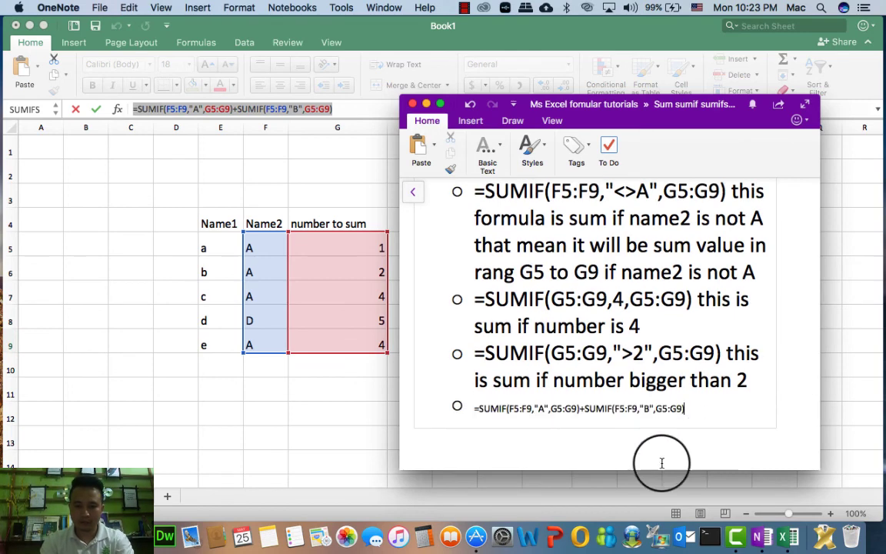
Step: Set the fifth Sumif formula to size 24 and append "this is sum with two criteria , first criteria is"
{"action": "left_click", "coordinate": [457, 406]}
{"action": "key", "text": "Return"}
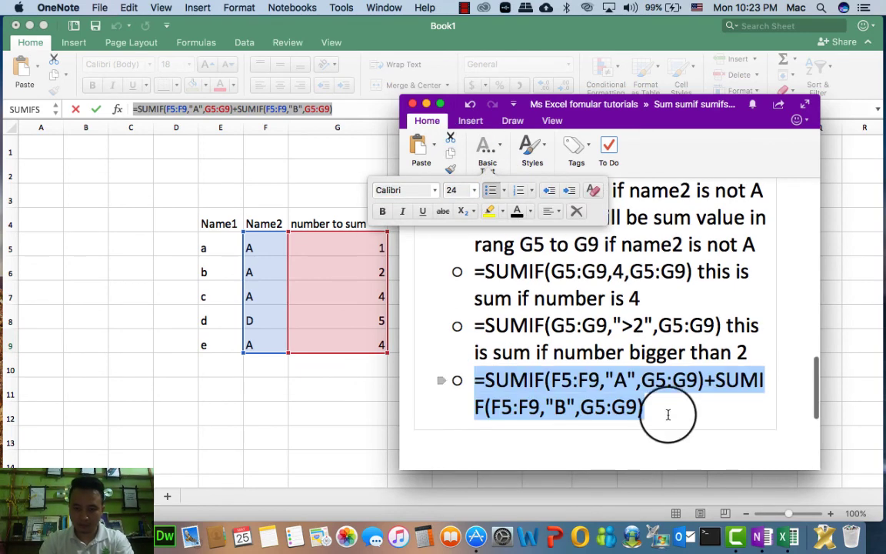
{"action": "left_click", "coordinate": [667, 416]}
{"action": "type", "text": "this is su"}
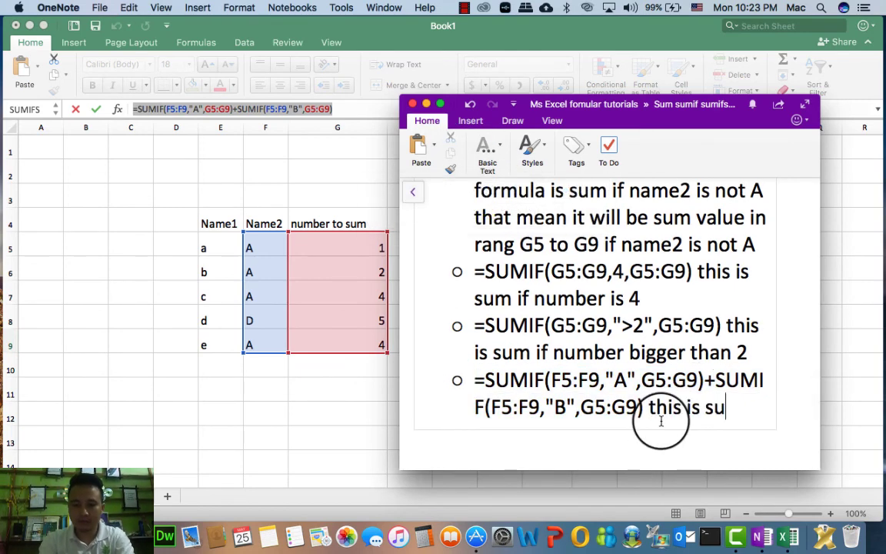
{"action": "type", "text": "m with two criteria"}
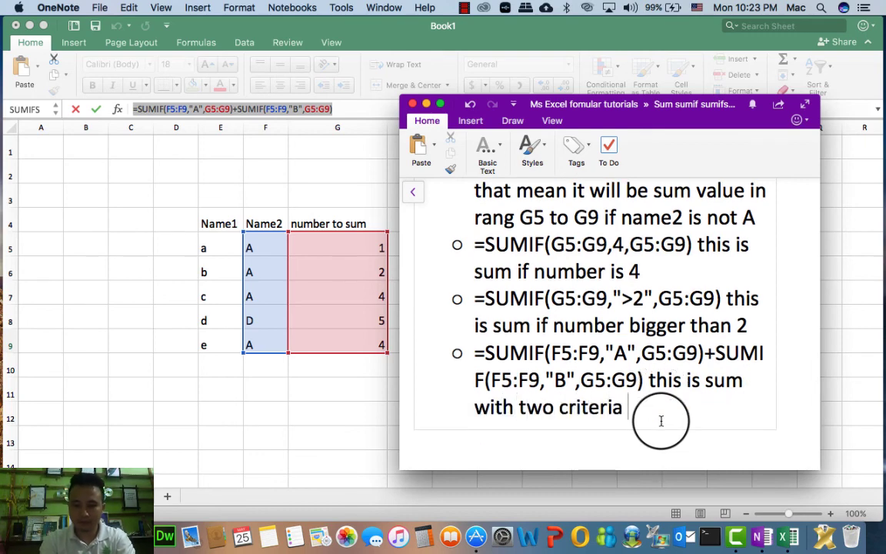
{"action": "type", "text": " , first "}
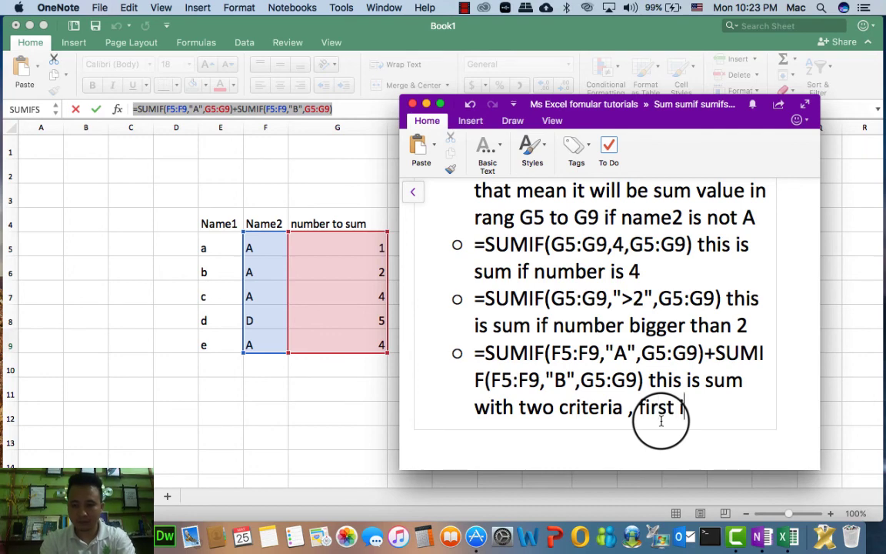
{"action": "type", "text": "criteria is"}
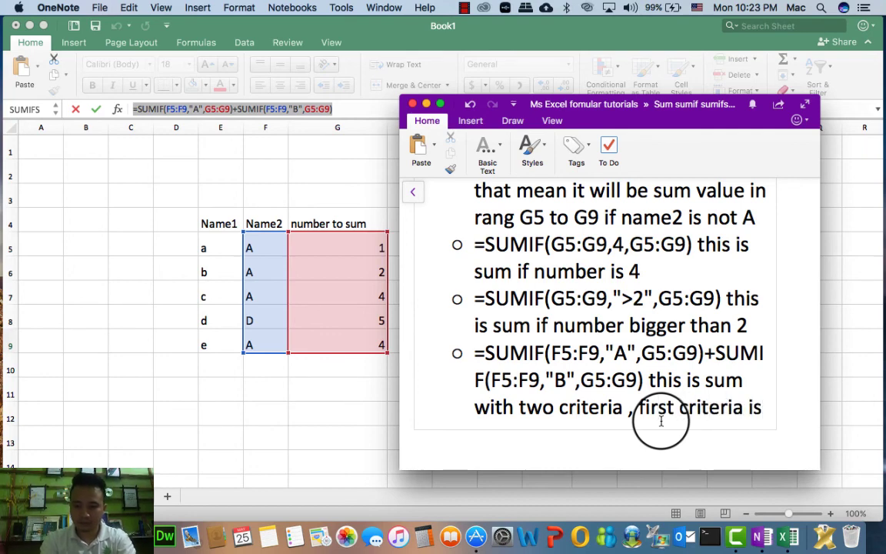
Step: Complete the two-criteria explanation with "sum if name2 is A and than plus sum if name2 is B"
{"action": "type", "text": " sum if name"}
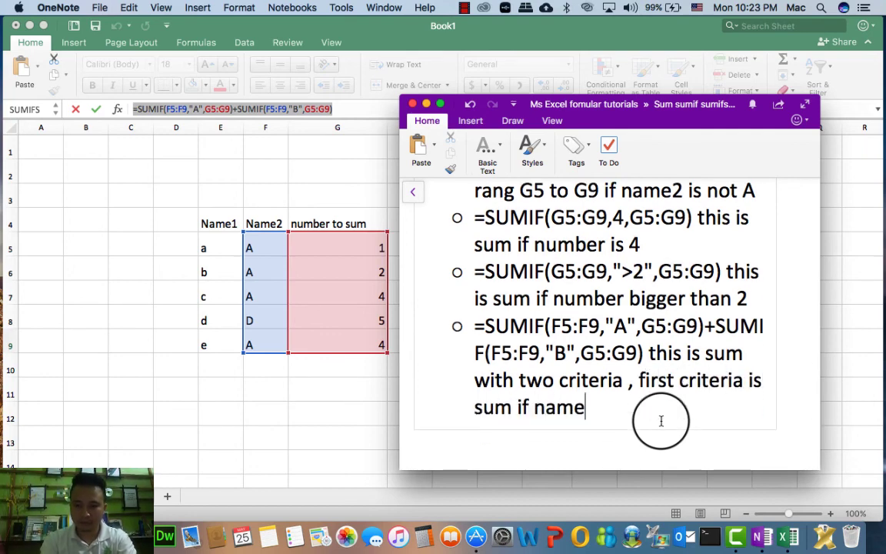
{"action": "type", "text": "2 is A and t"}
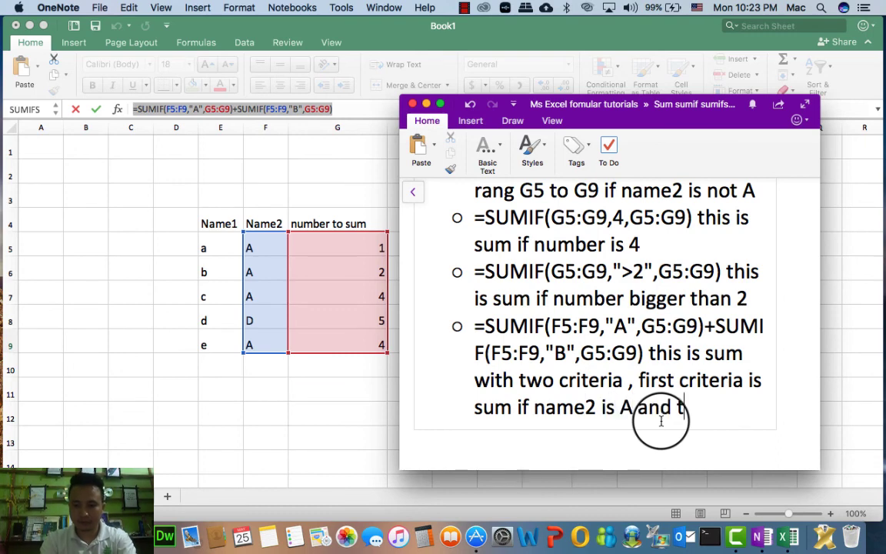
{"action": "type", "text": "han plus "}
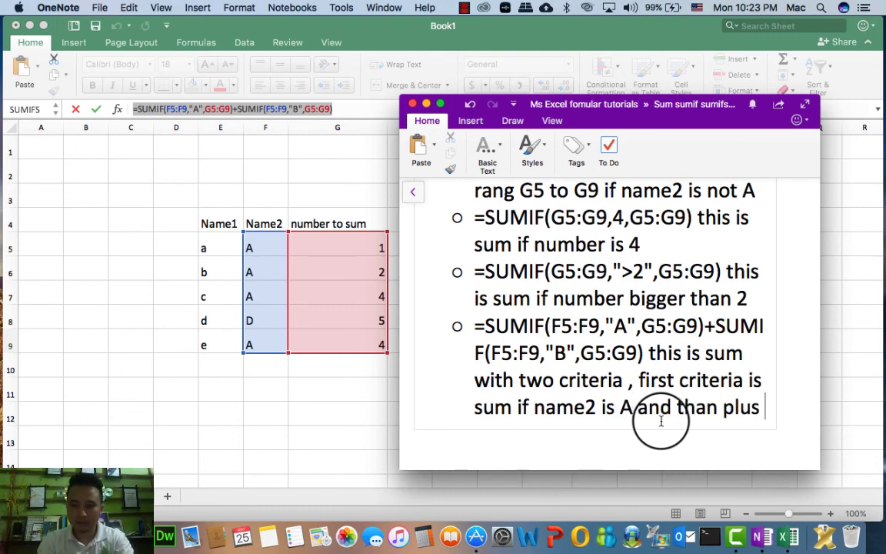
{"action": "type", "text": "sum if name2"}
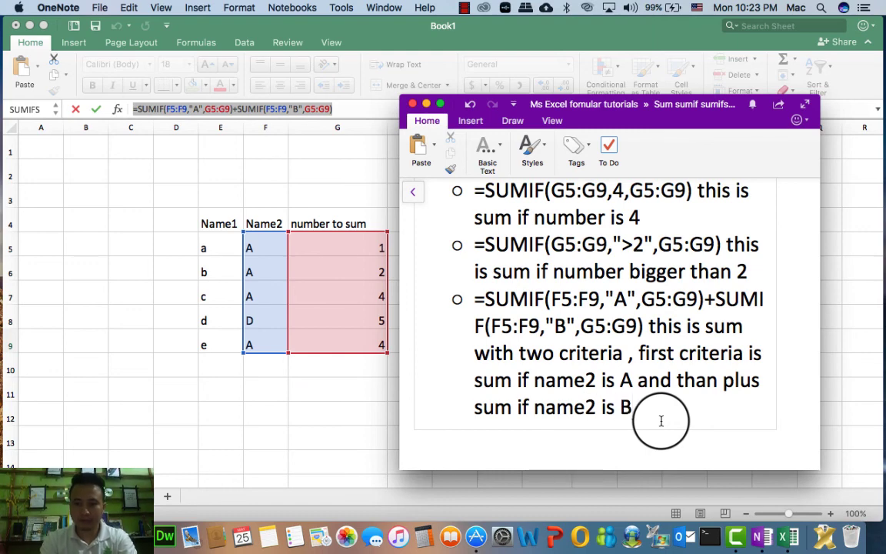
{"action": "type", "text": " is B"}
Step: Add a new main-level bullet reading "Sum Ifs" below the Sumif sub-bullets
{"action": "key", "text": "Return"}
{"action": "key", "text": "shift+Tab"}
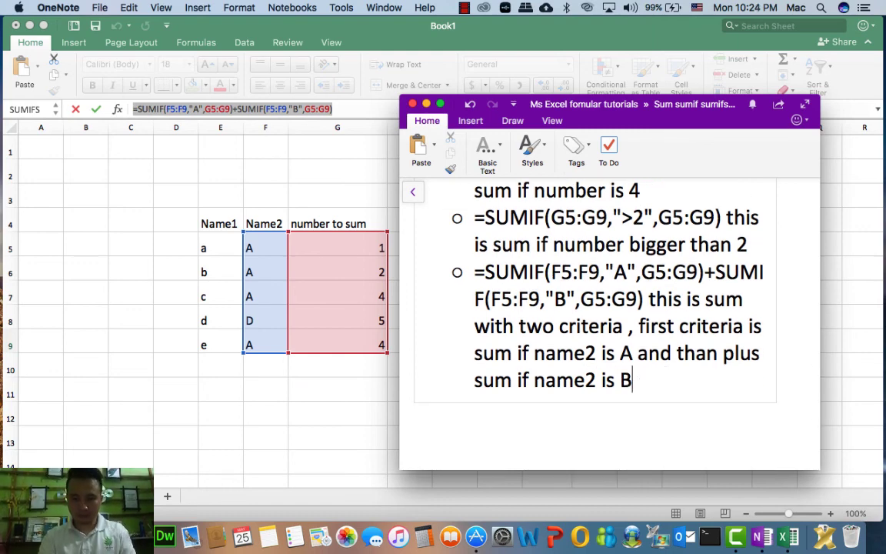
{"action": "type", "text": "SUm"}
{"action": "key", "text": "BackSpace"}
{"action": "key", "text": "BackSpace"}
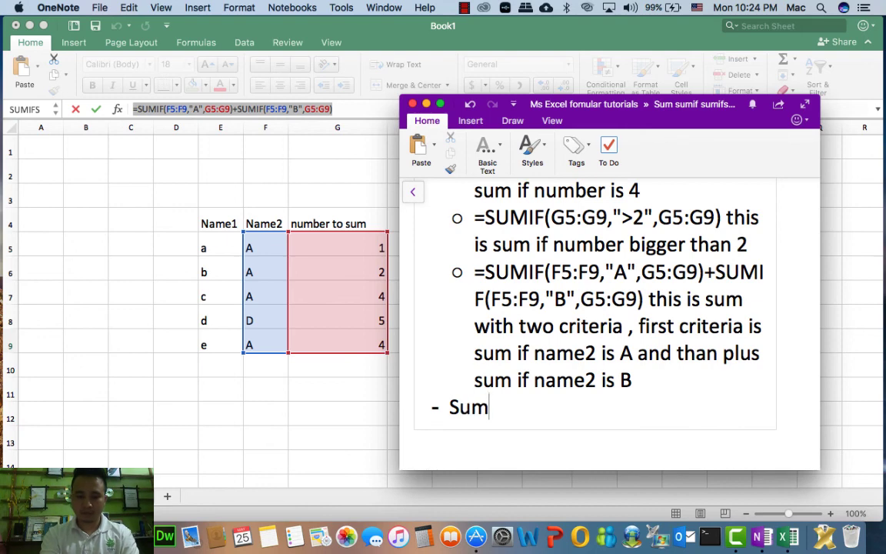
Step: Copy the M5 formula =SUMIFS(G5:G9,E5:E9,"b",F5:F9,"A") from Excel into a sub-bullet under "Sum Ifs" in OneNote
{"action": "left_click", "coordinate": [363, 350]}
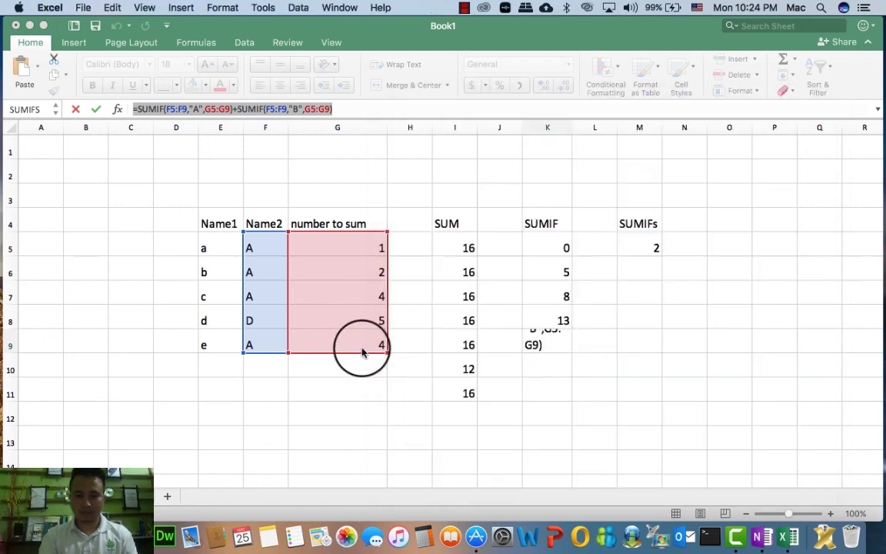
{"action": "key", "text": "Escape"}
{"action": "left_click", "coordinate": [645, 236]}
{"action": "left_click_drag", "start_coordinate": [306, 108], "coordinate": [83, 118]}
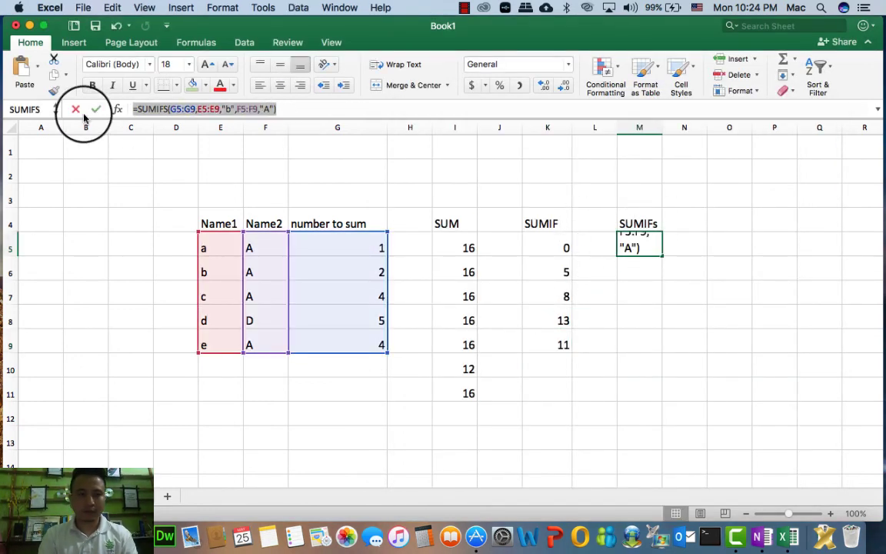
{"action": "key", "text": "super+Tab"}
{"action": "left_click", "coordinate": [530, 412]}
{"action": "key", "text": "Return"}
{"action": "key", "text": "Tab"}
{"action": "key", "text": "super+v"}
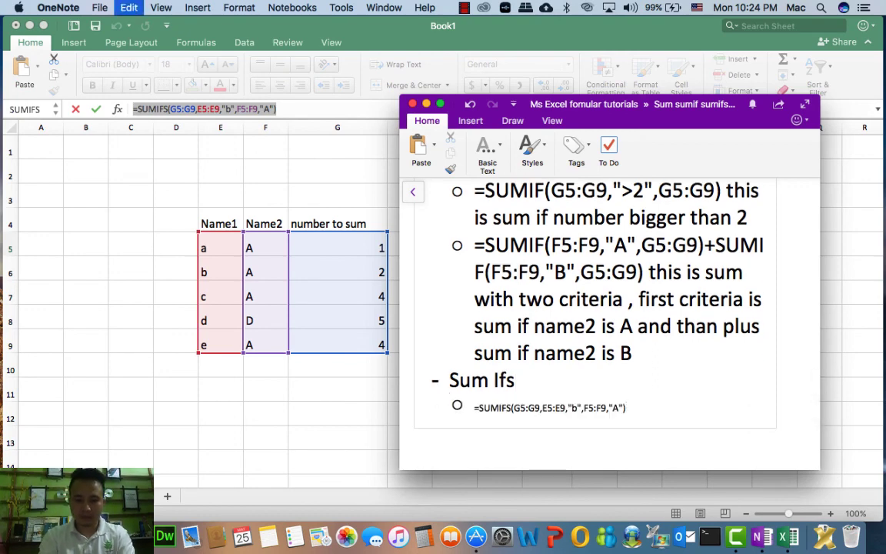
Step: Set the text of the SUMIFS formula to size 24
{"action": "triple_click", "coordinate": [477, 407]}
{"action": "left_click", "coordinate": [498, 152]}
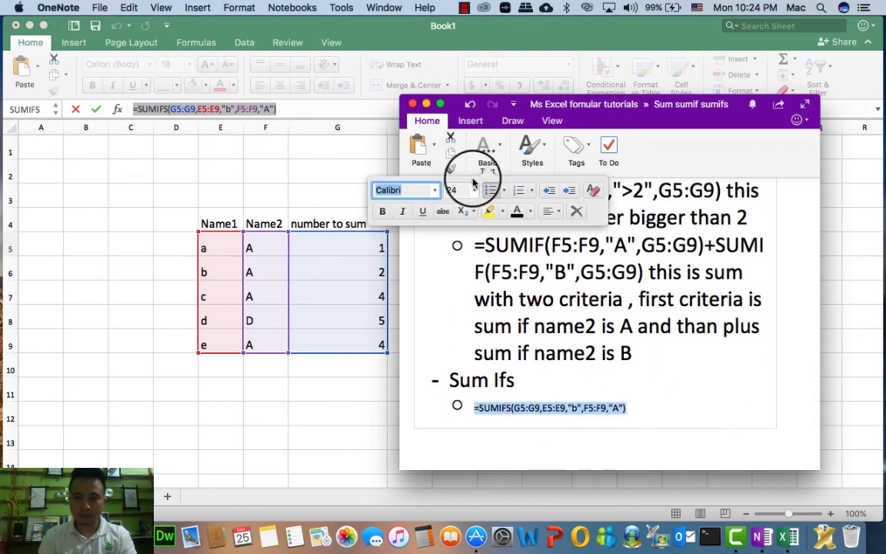
{"action": "left_click", "coordinate": [466, 192]}
{"action": "type", "text": "24"}
{"action": "key", "text": "Return"}
Step: Append "this formula is mean I need to sum if Name1 is b and" after the SUMIFS formula
{"action": "left_click", "coordinate": [539, 412]}
{"action": "type", "text": "t"}
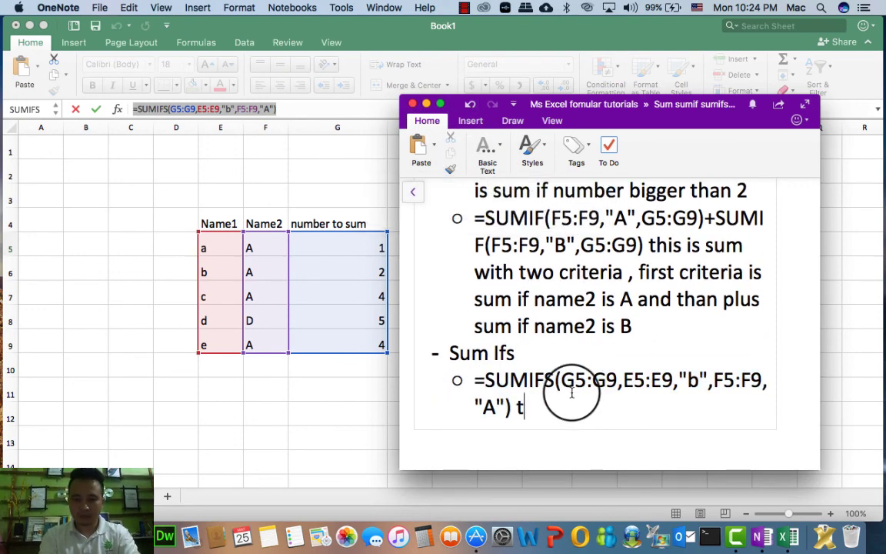
{"action": "type", "text": "his formula is mean"}
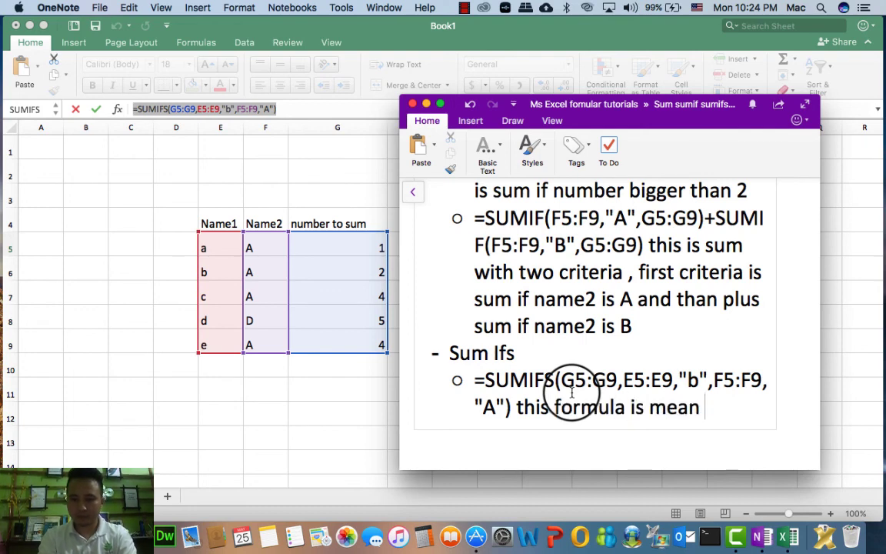
{"action": "type", "text": " I need to sum"}
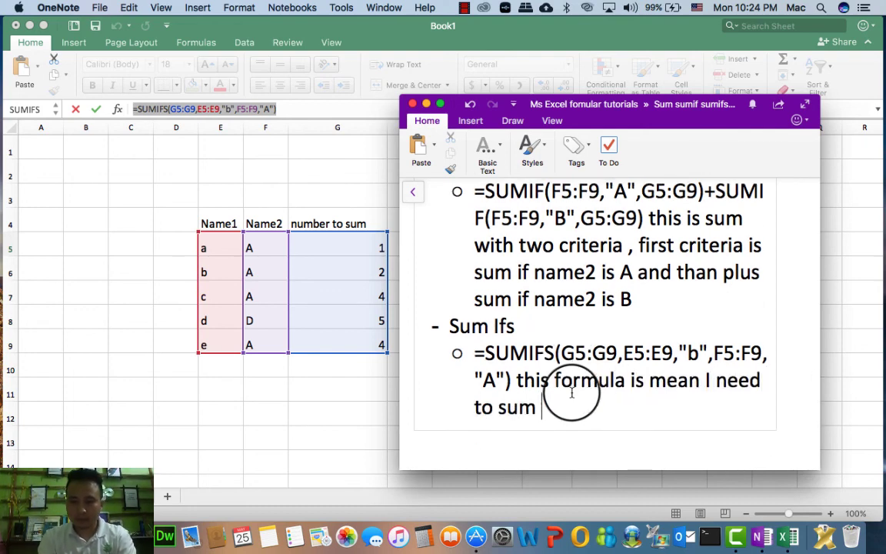
{"action": "type", "text": " if Name1 is"}
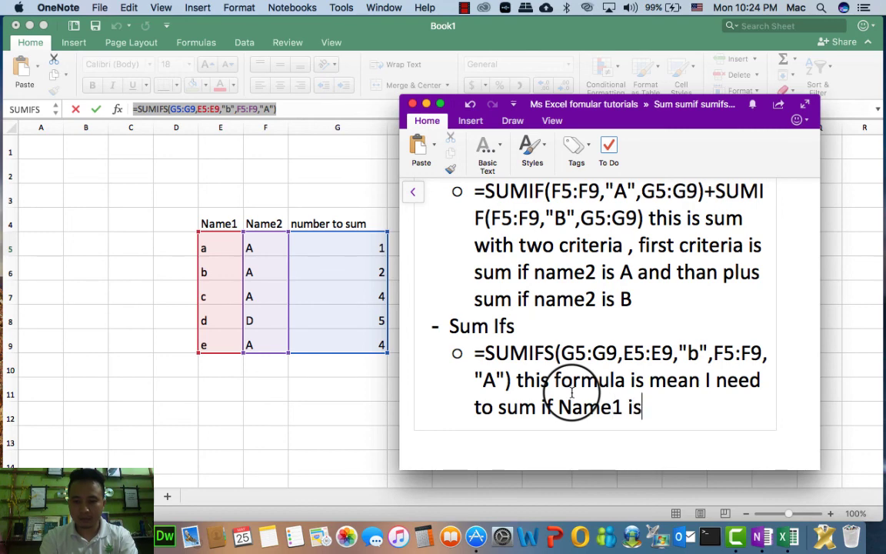
{"action": "type", "text": " b and"}
Step: Highlight the word "and" in yellow and finish the SUMIFS explanation with "Name2 is A."
{"action": "double_click", "coordinate": [679, 410]}
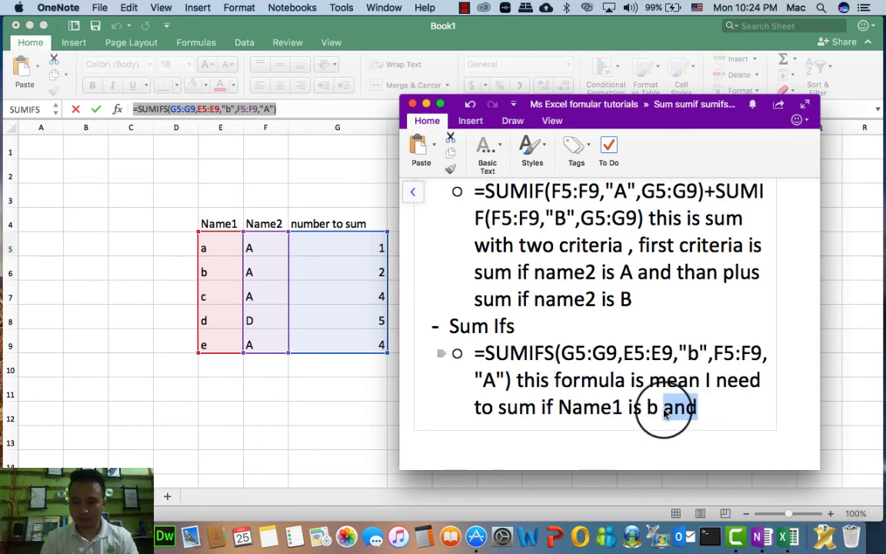
{"action": "left_click", "coordinate": [489, 212]}
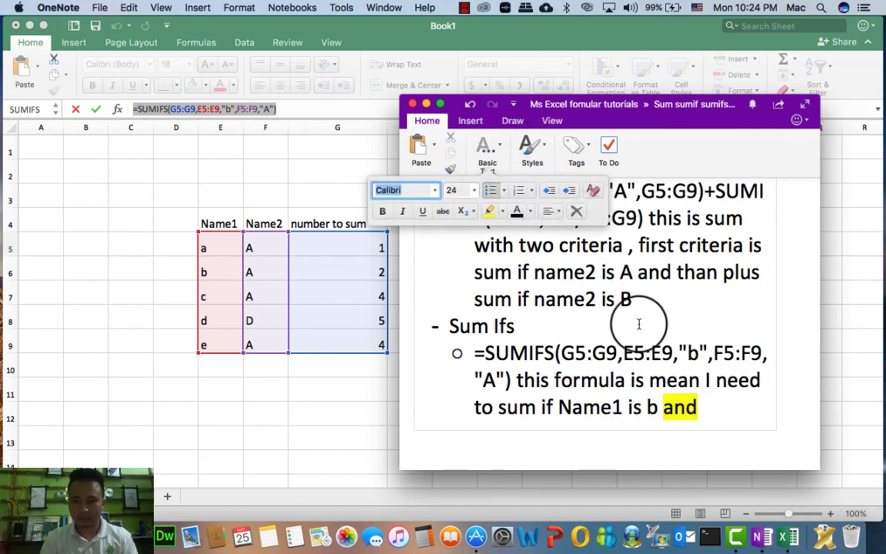
{"action": "left_click", "coordinate": [707, 414]}
{"action": "type", "text": "Name2 is A."}
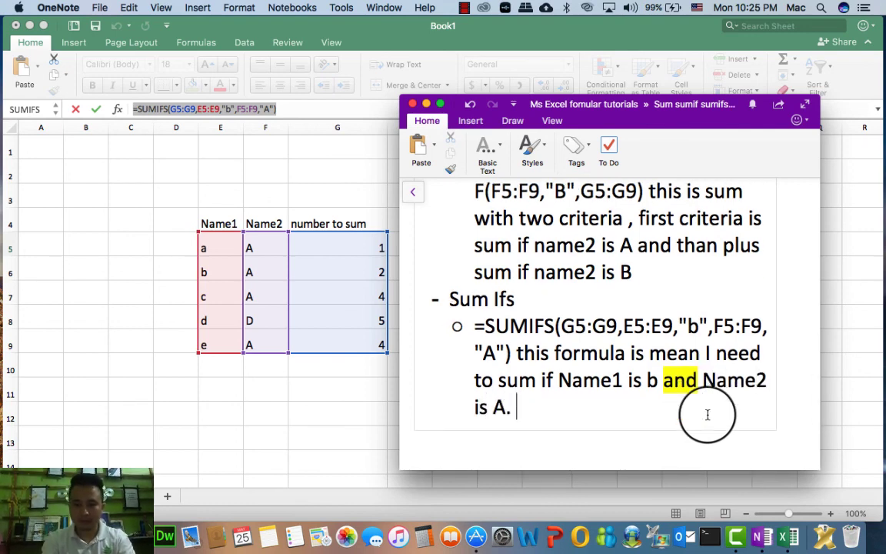
Step: Leave several blank lines below the SUMIFS explanation and write "Ok thank you very much for watching my video" as an unbulleted closing paragraph
{"action": "key", "text": "Return"}
{"action": "key", "text": "Return"}
{"action": "key", "text": "Return"}
{"action": "key", "text": "Return"}
{"action": "key", "text": "Return"}
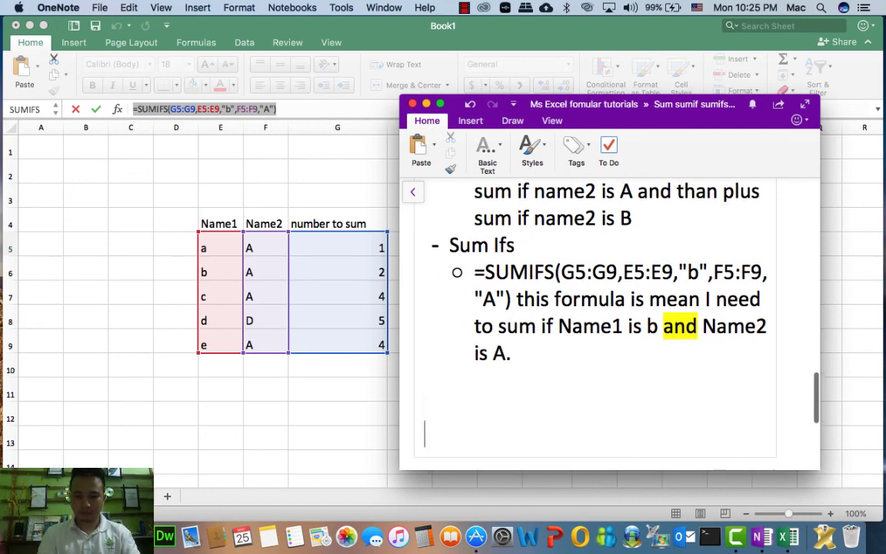
{"action": "type", "text": "Ok thank you very much f"}
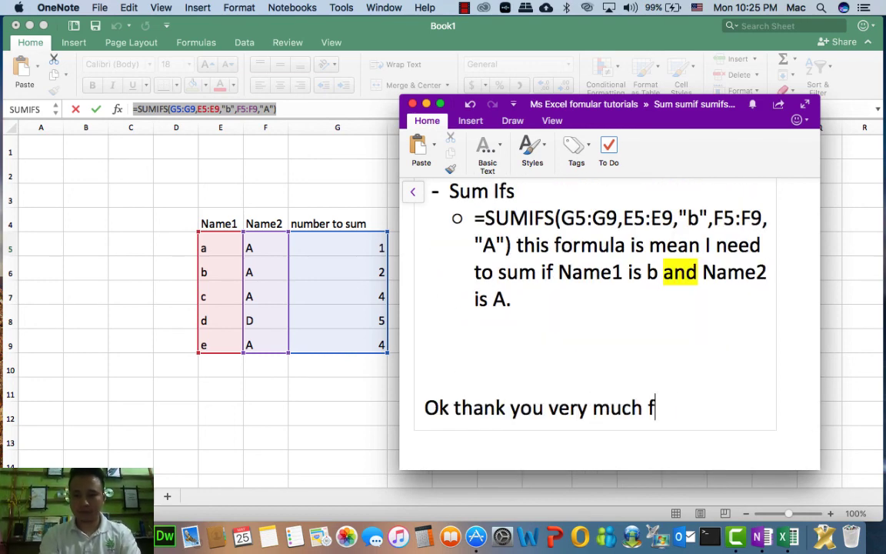
{"action": "type", "text": "or watching my video"}
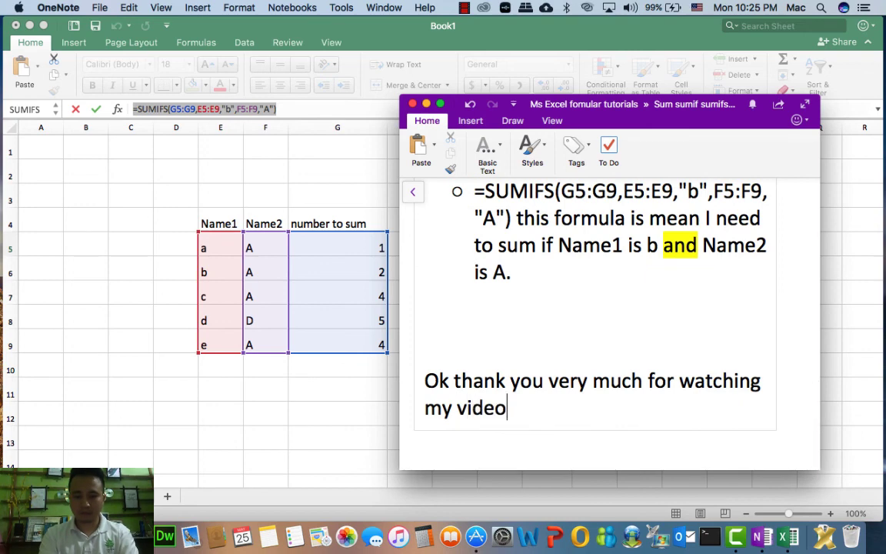
Step: Continue the closing paragraph with ", if you have any question please drop comment below I will respond you. And if"
{"action": "type", "text": ", if you have any"}
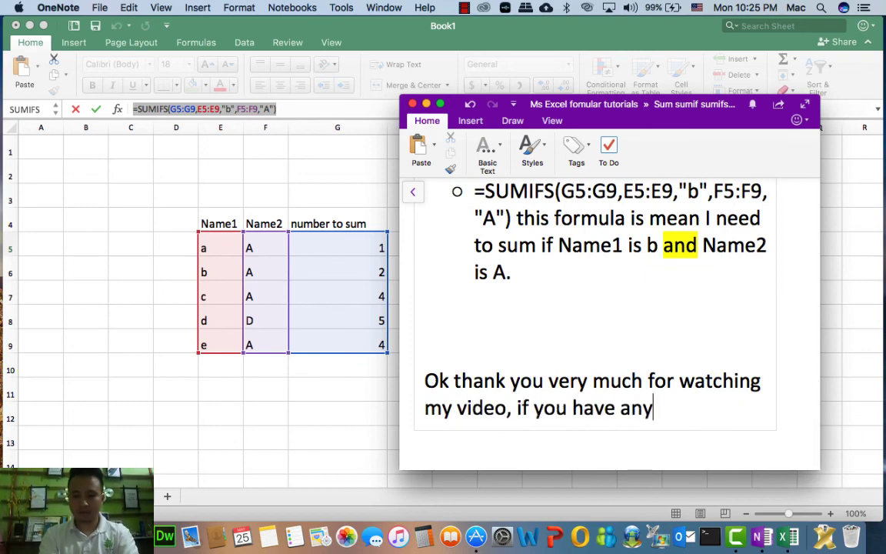
{"action": "type", "text": " question please "}
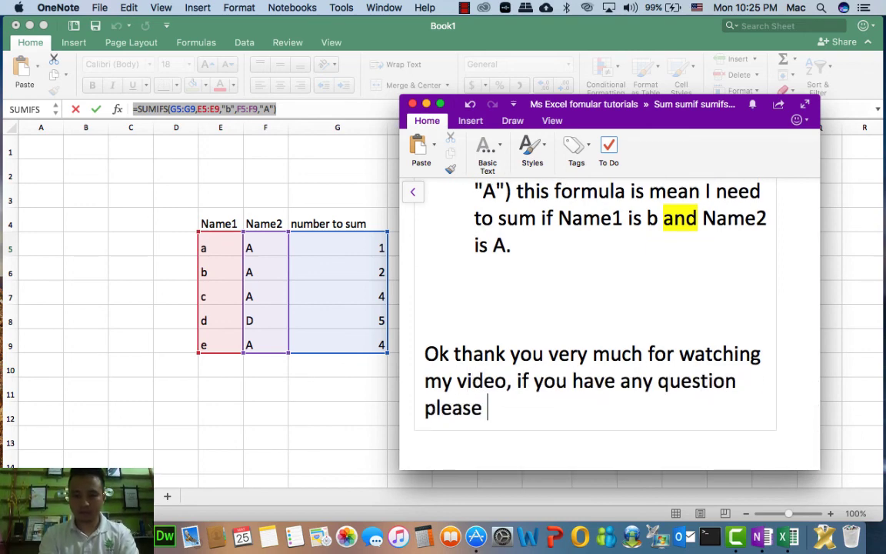
{"action": "type", "text": "drop comment below id "}
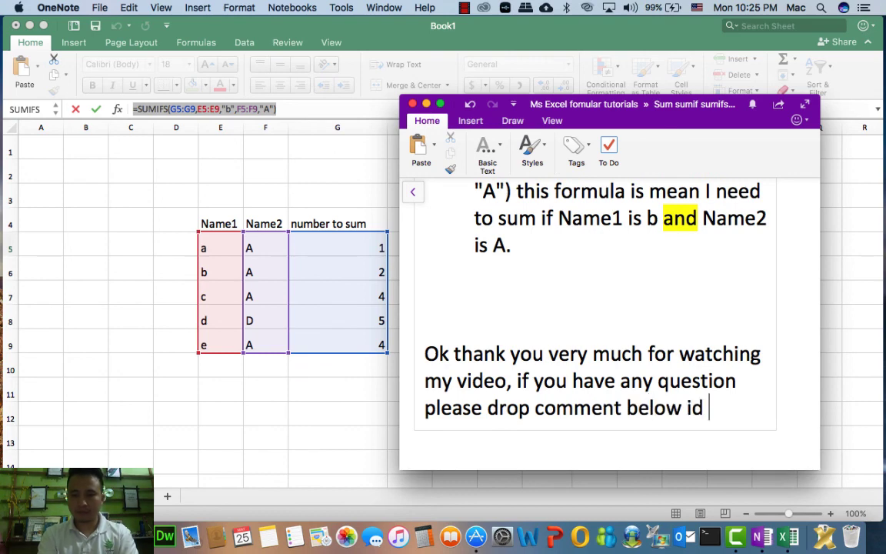
{"action": "type", "text": "will respond y"}
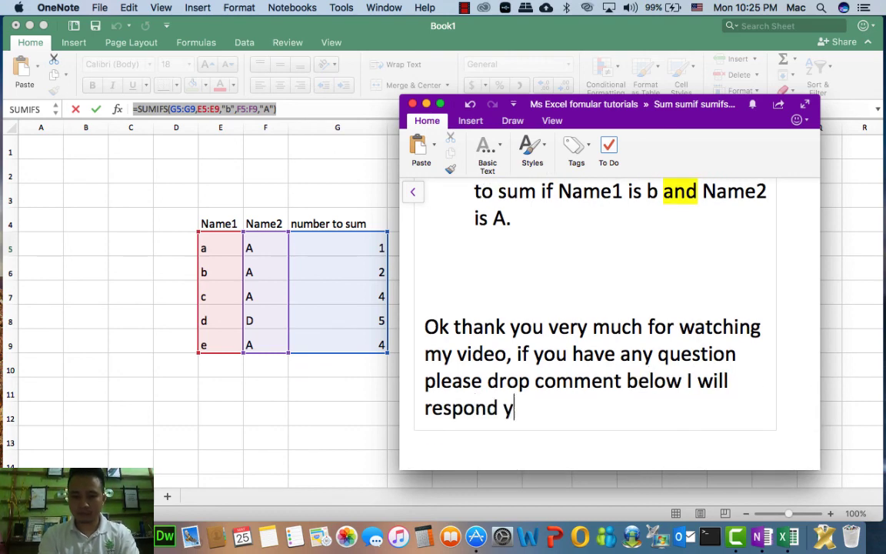
{"action": "type", "text": "ou. And if "}
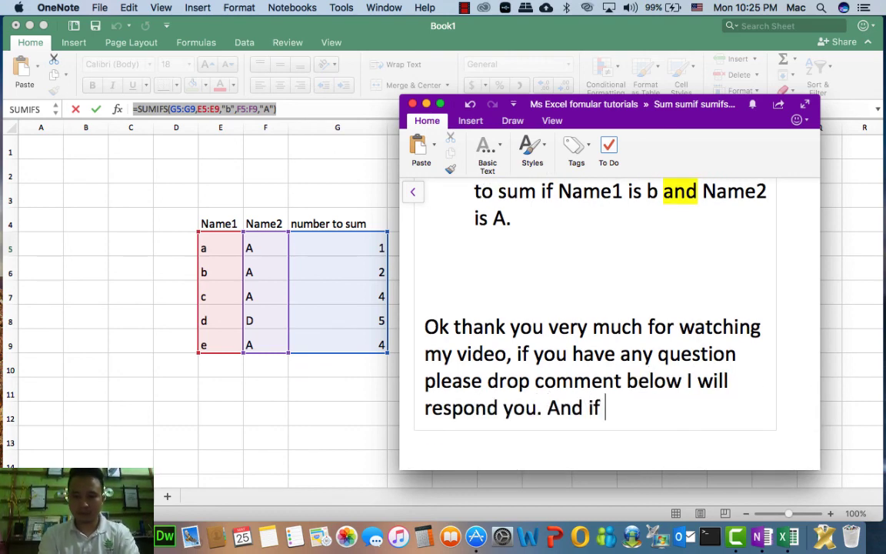
Step: Complete the closing paragraph with "you not understand or need me to create more video please let me know."
{"action": "type", "text": "you not underst"}
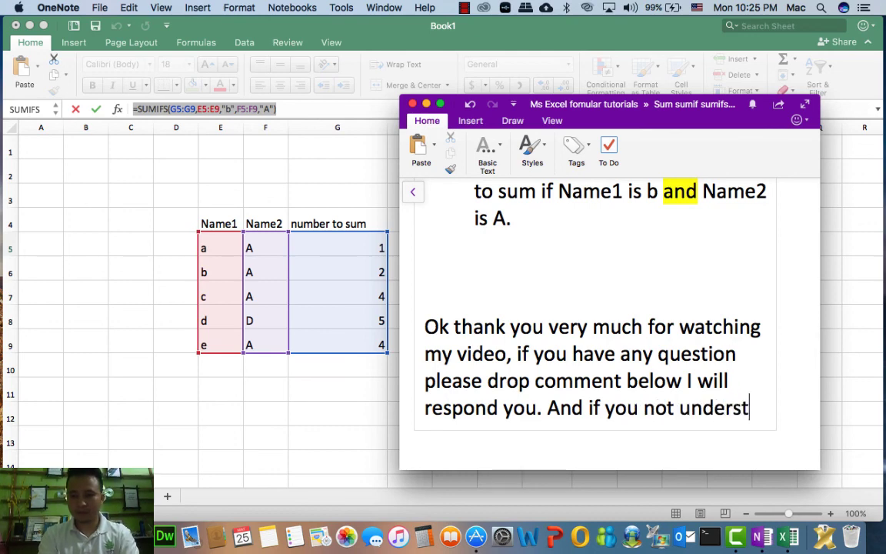
{"action": "type", "text": "and or need"}
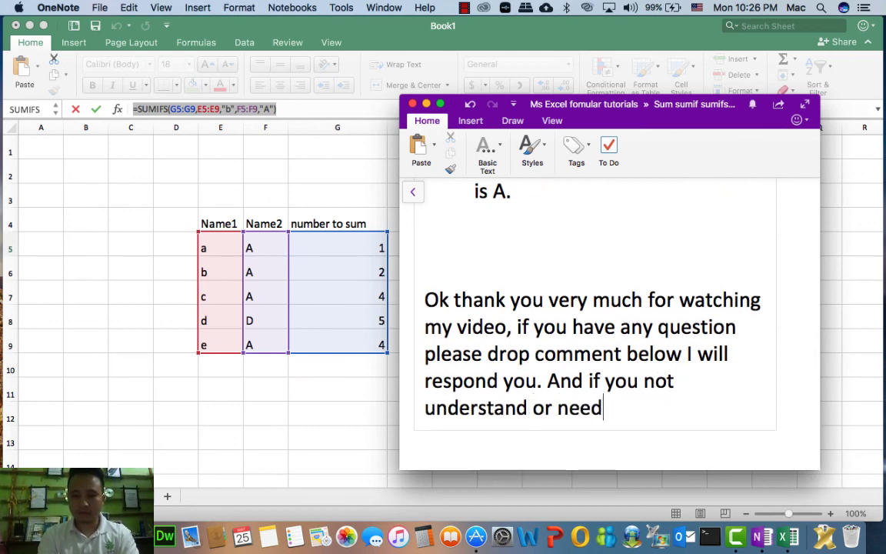
{"action": "type", "text": " me to create more "}
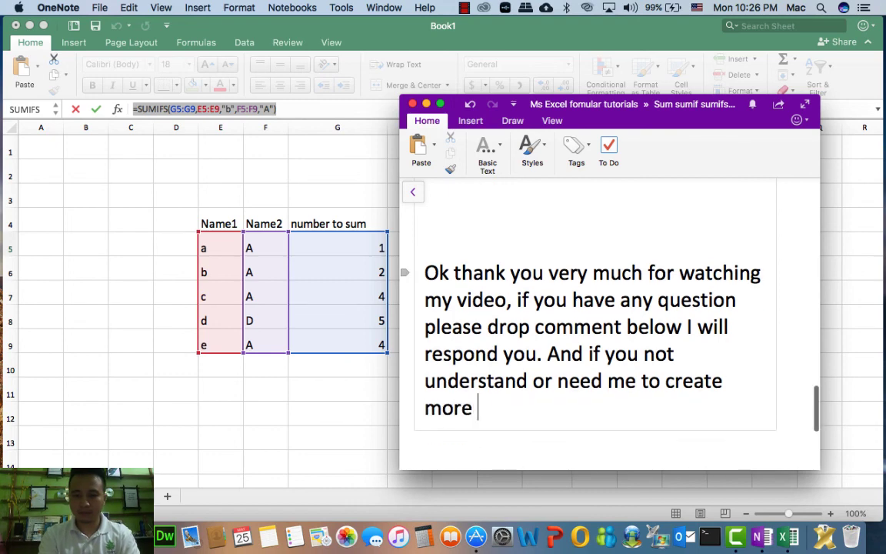
{"action": "type", "text": "video please "}
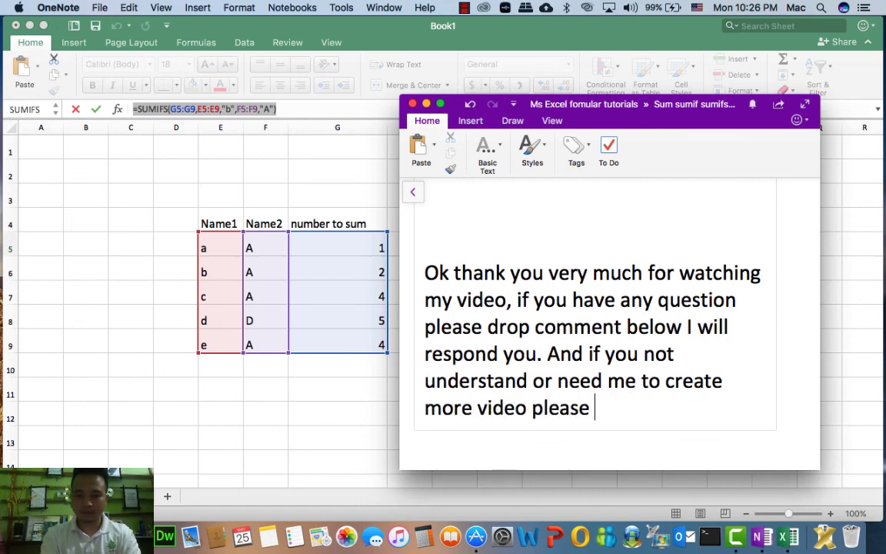
{"action": "type", "text": ";let me know."}
Step: Add a separate paragraph reading "And don't for get subscribe my channel to see next episode about Count formula in next week." followed by blank lines
{"action": "key", "text": "Return"}
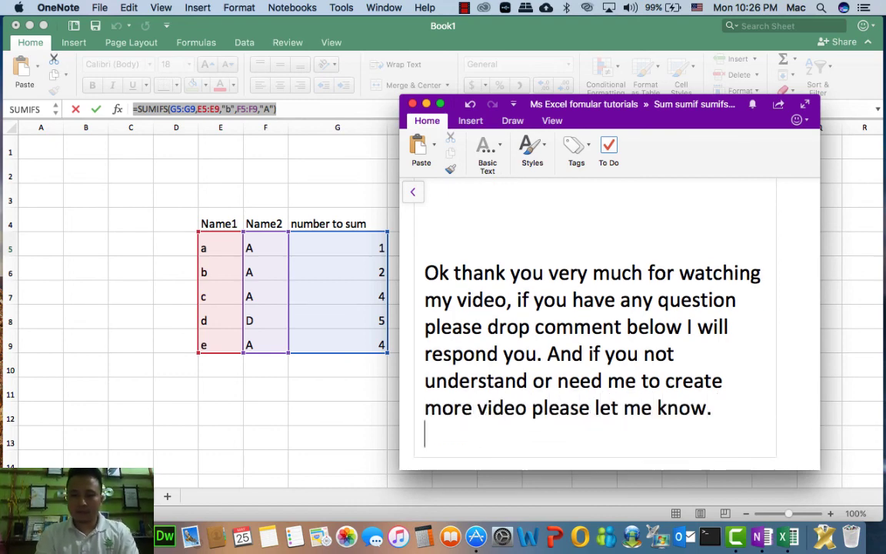
{"action": "key", "text": "Return"}
{"action": "type", "text": "And don't for"}
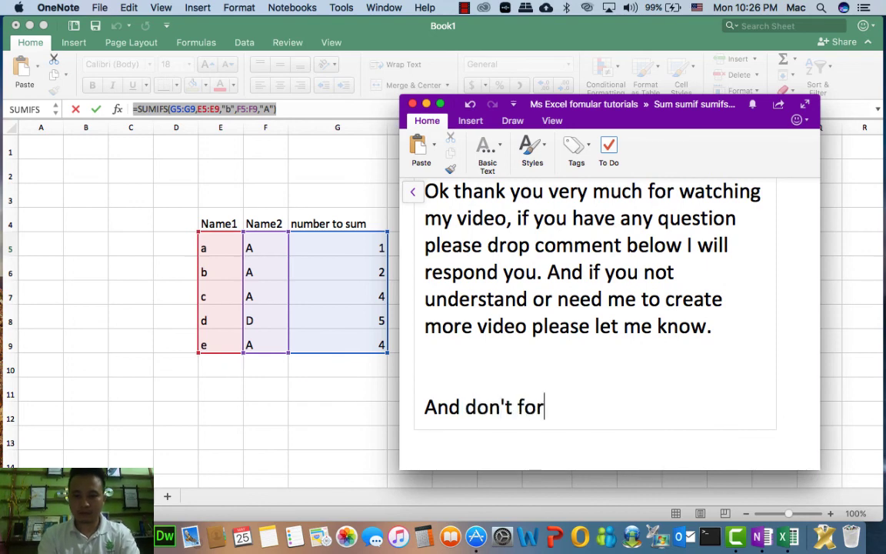
{"action": "type", "text": " get subsc"}
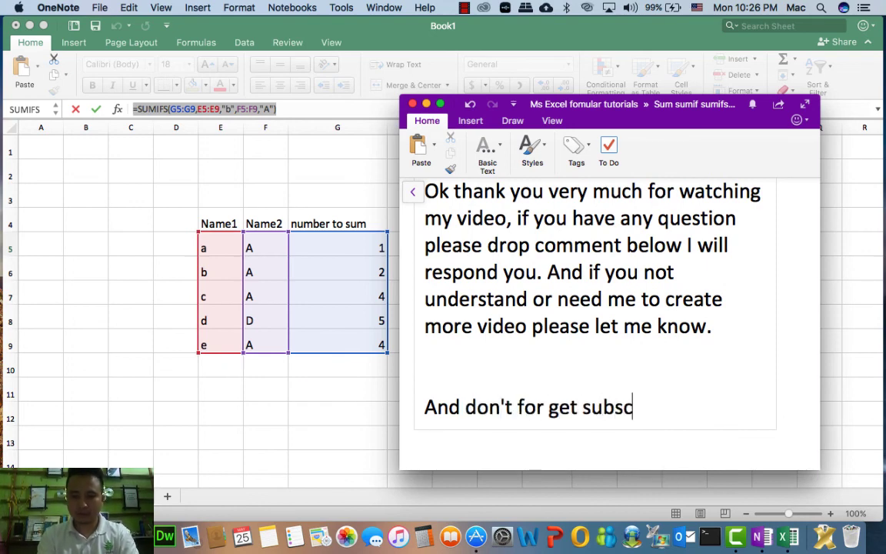
{"action": "type", "text": "ribe my channel to "}
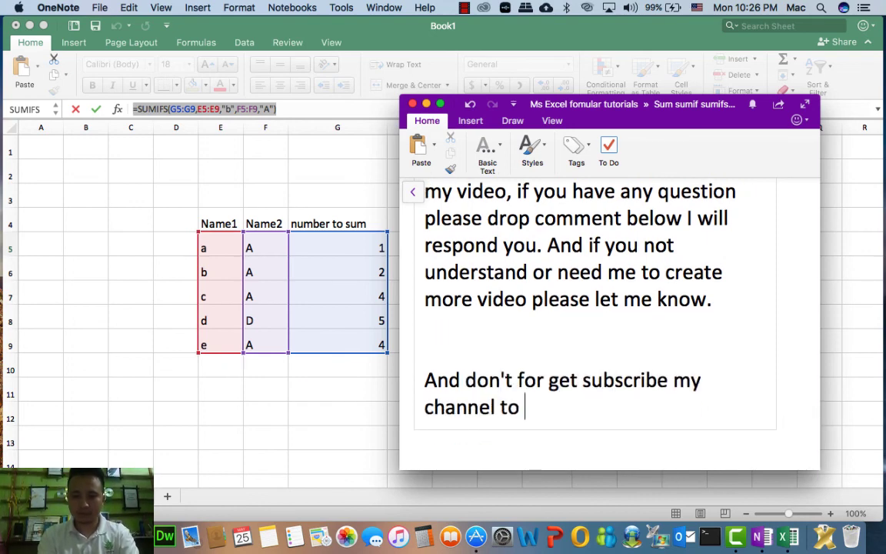
{"action": "type", "text": "see next e"}
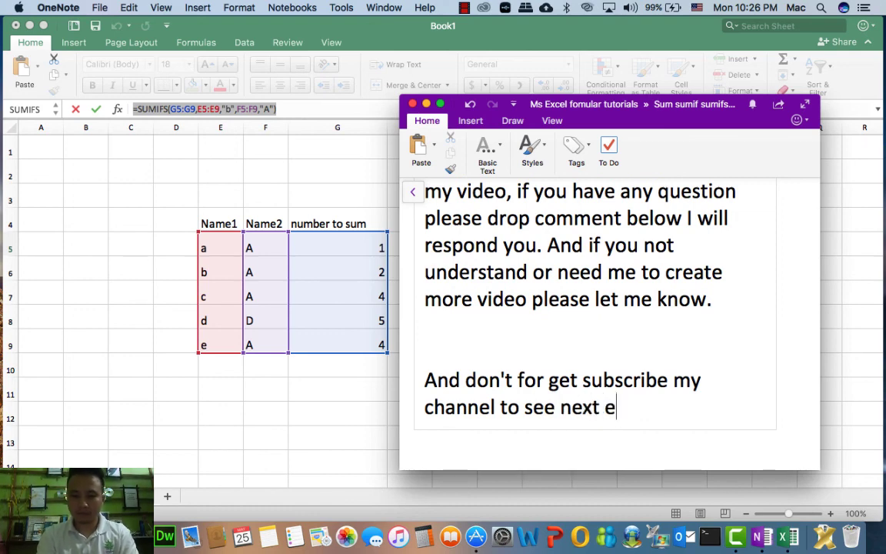
{"action": "type", "text": "piso"}
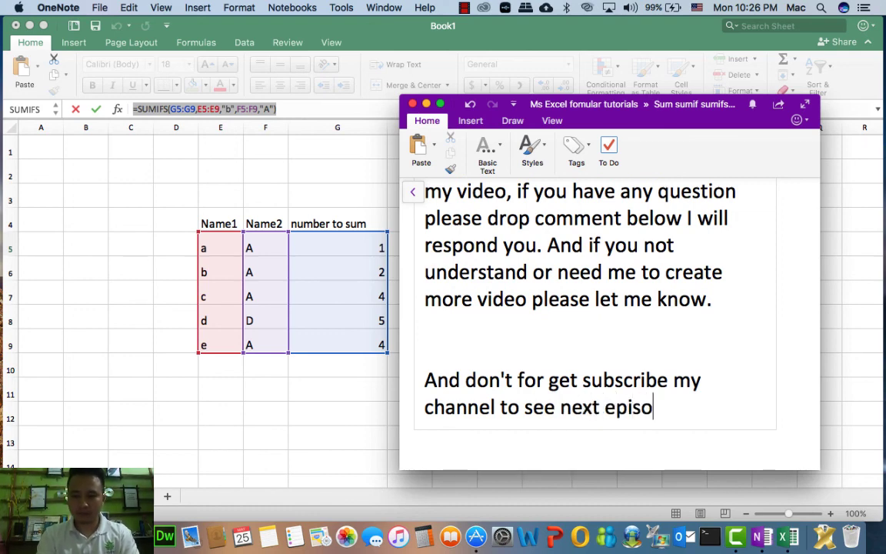
{"action": "type", "text": "de about Count formula"}
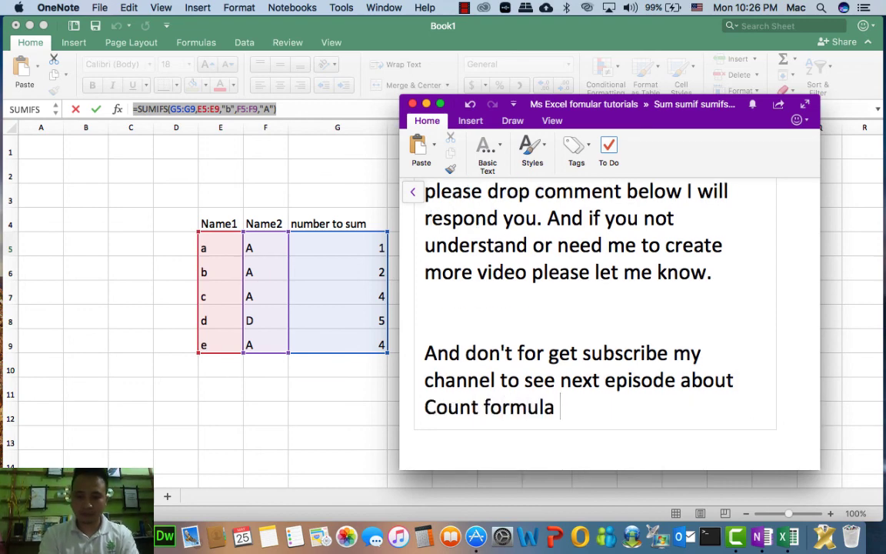
{"action": "type", "text": " in next week."}
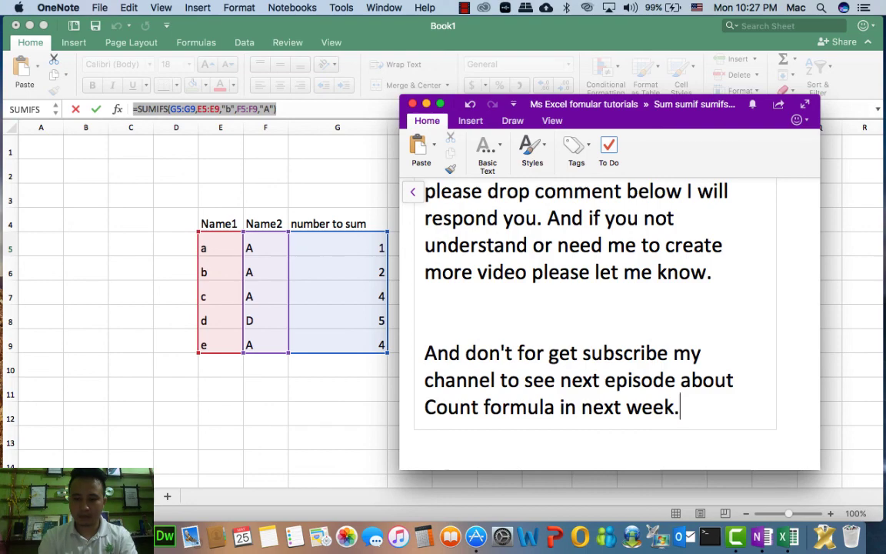
{"action": "key", "text": "Return"}
{"action": "key", "text": "Return"}
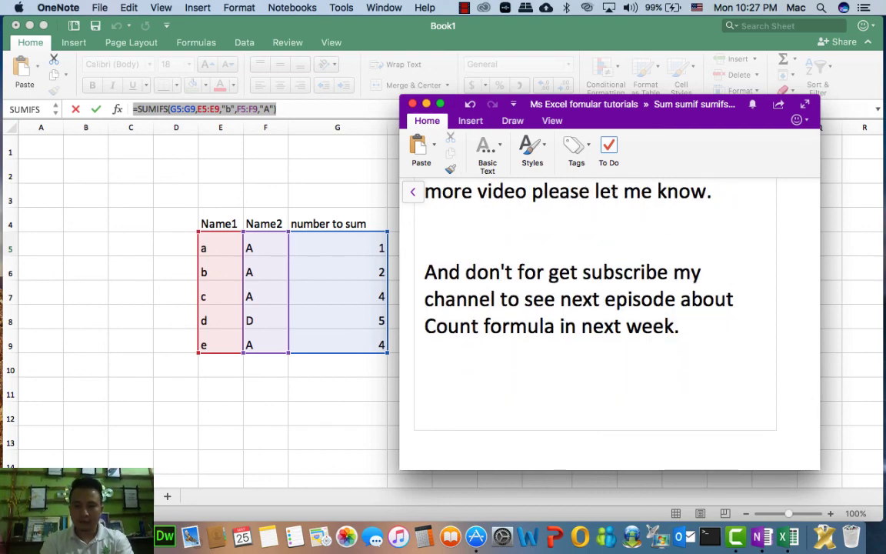
{"action": "left_click", "coordinate": [464, 7]}
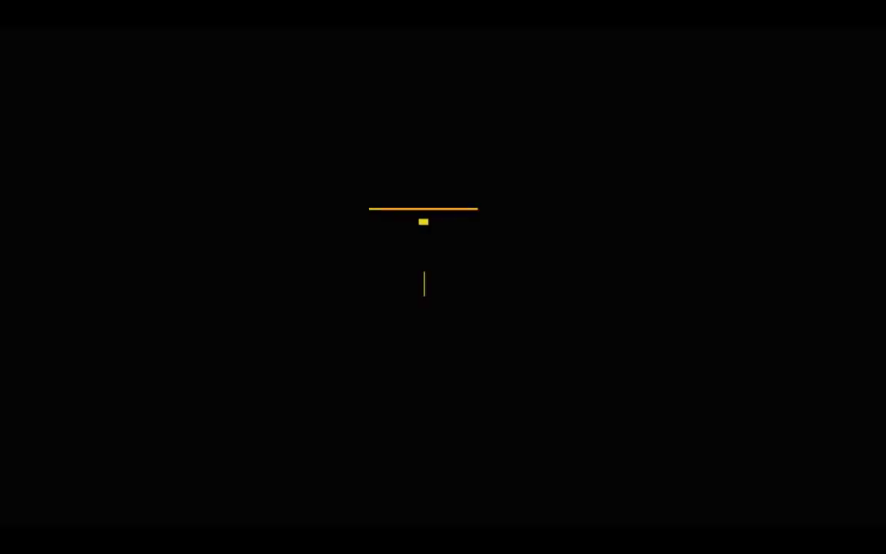